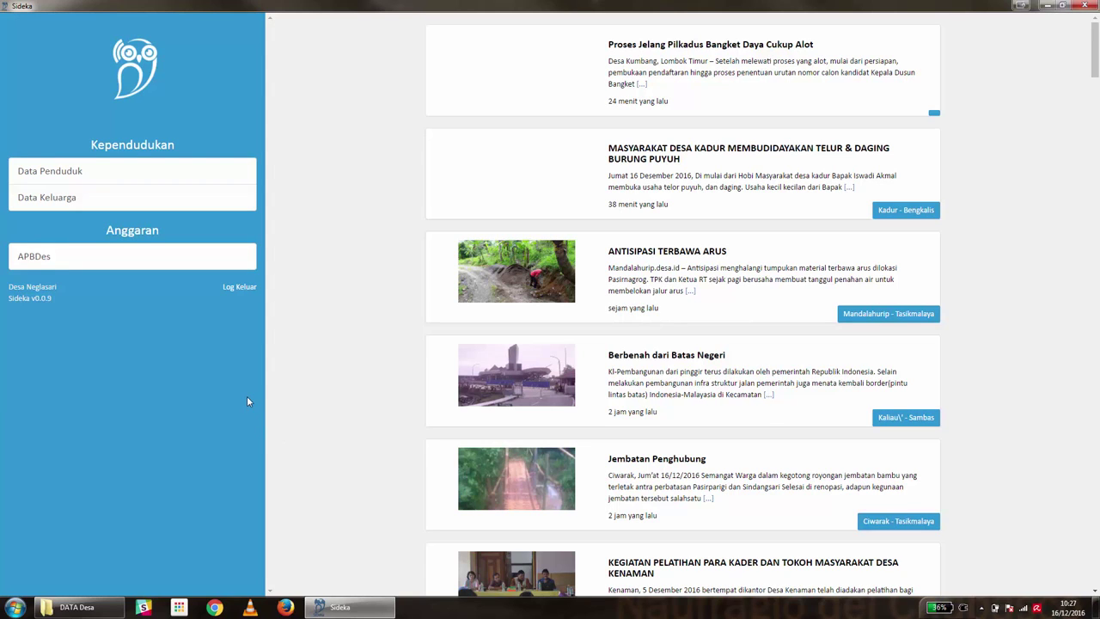
Step: Open the Data Penduduk records and add one empty resident row
{"action": "left_click", "coordinate": [143, 177]}
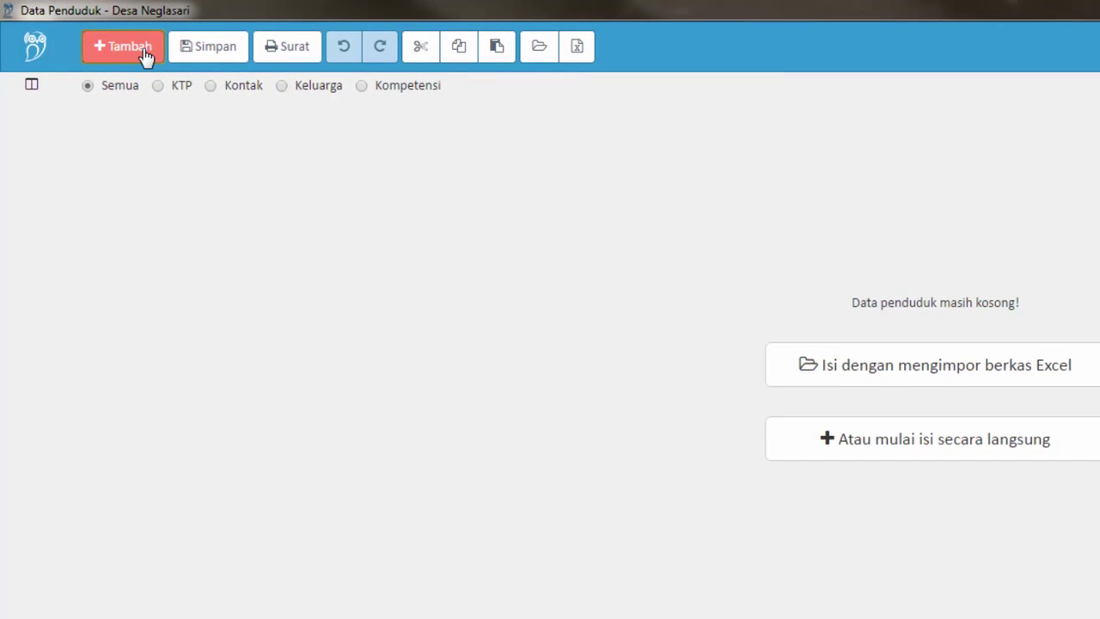
{"action": "left_click", "coordinate": [146, 50]}
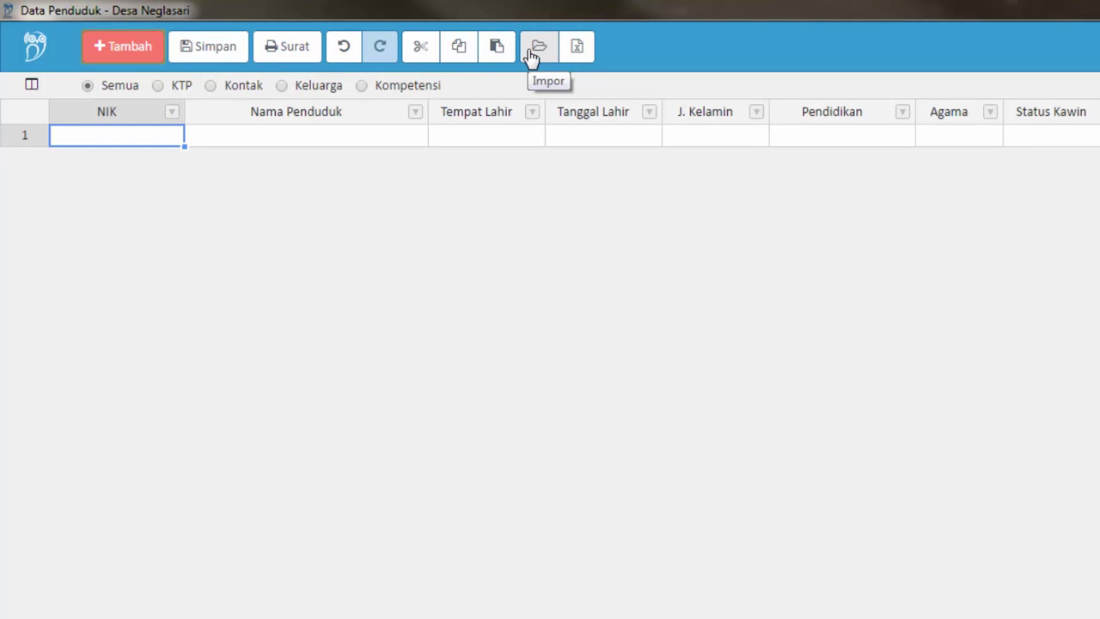
Step: Switch to the DATA Desa folder and open the workbook Data Penduduk (2).xlsx in Excel
{"action": "left_click", "coordinate": [94, 606]}
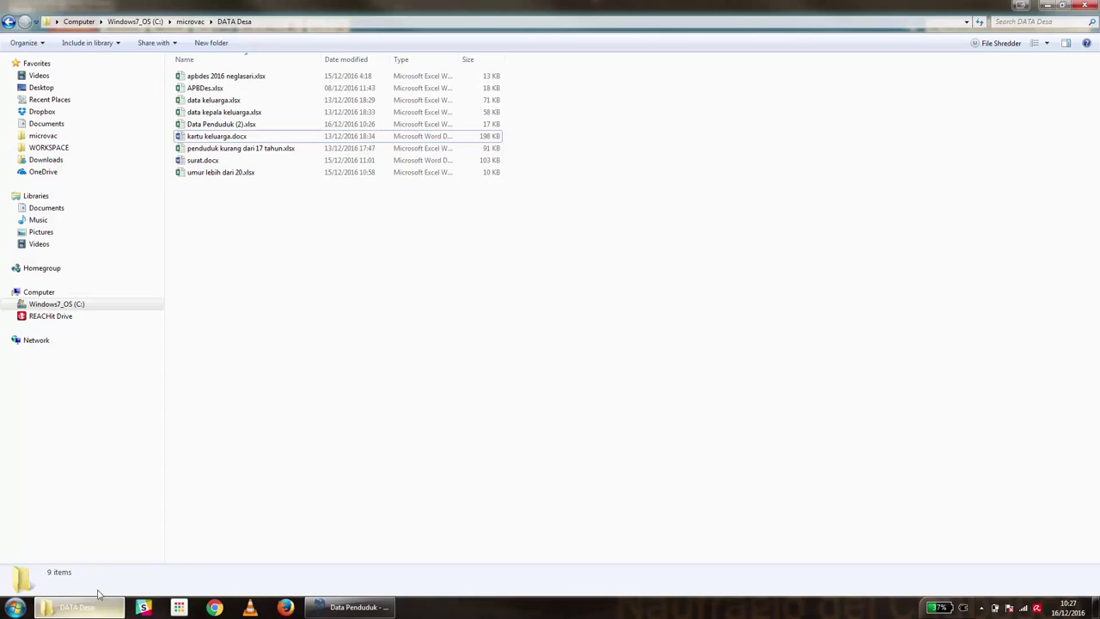
{"action": "double_click", "coordinate": [250, 125]}
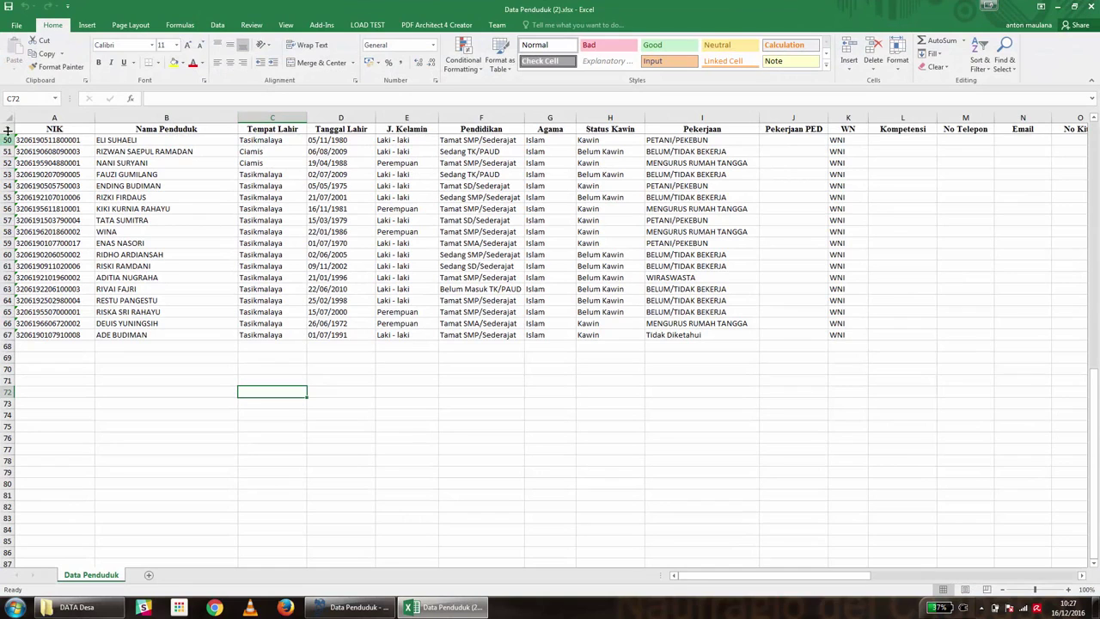
Step: Examine the header row of the Data Penduduk sheet across all columns, from NIK through Alamat Jalan
{"action": "left_click", "coordinate": [7, 129]}
{"action": "key", "text": "Right"}
{"action": "key", "text": "Right"}
{"action": "key", "text": "Right"}
{"action": "key", "text": "Right"}
{"action": "key", "text": "Right"}
{"action": "key", "text": "Right"}
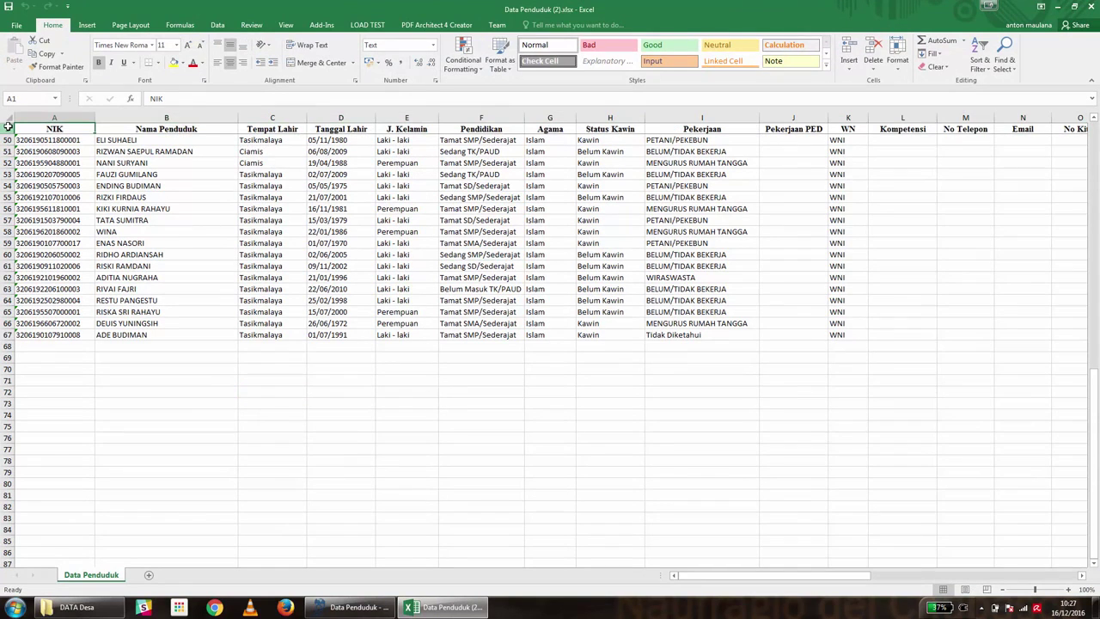
{"action": "key", "text": "Right"}
{"action": "key", "text": "Right"}
{"action": "key", "text": "Right"}
{"action": "key", "text": "Right"}
{"action": "key", "text": "Right"}
{"action": "key", "text": "Right"}
{"action": "key", "text": "Right"}
{"action": "key", "text": "Right"}
{"action": "key", "text": "Right"}
{"action": "key", "text": "Right"}
{"action": "key", "text": "Right"}
{"action": "key", "text": "Right"}
{"action": "key", "text": "Right"}
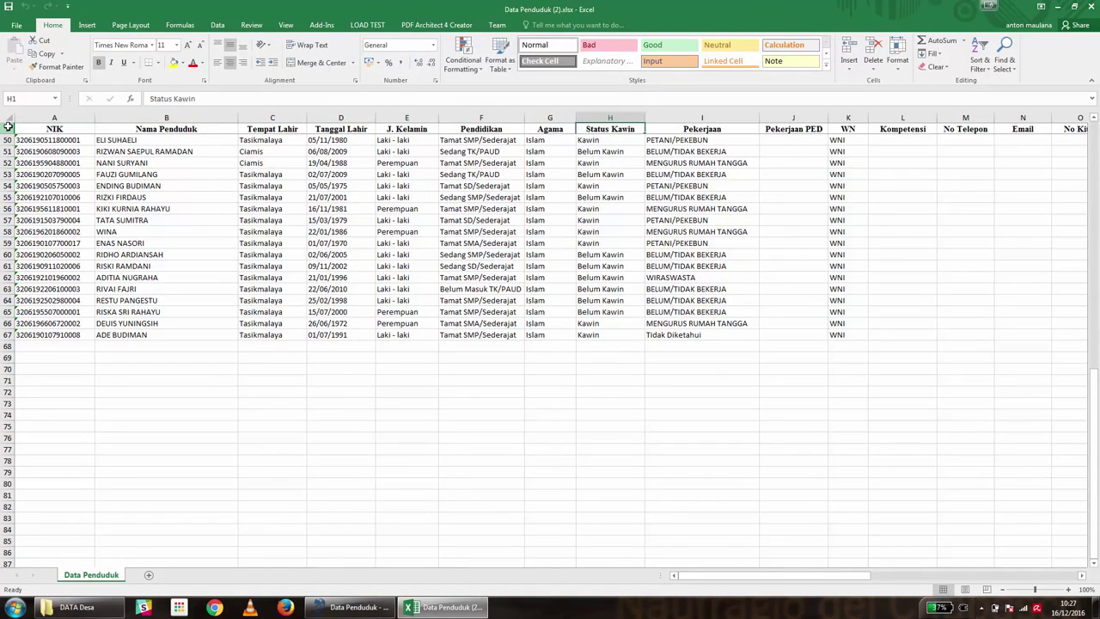
{"action": "key", "text": "Right"}
{"action": "key", "text": "Right"}
{"action": "key", "text": "Right"}
{"action": "key", "text": "Right"}
{"action": "key", "text": "Right"}
{"action": "key", "text": "Right"}
{"action": "key", "text": "Right"}
{"action": "key", "text": "Right"}
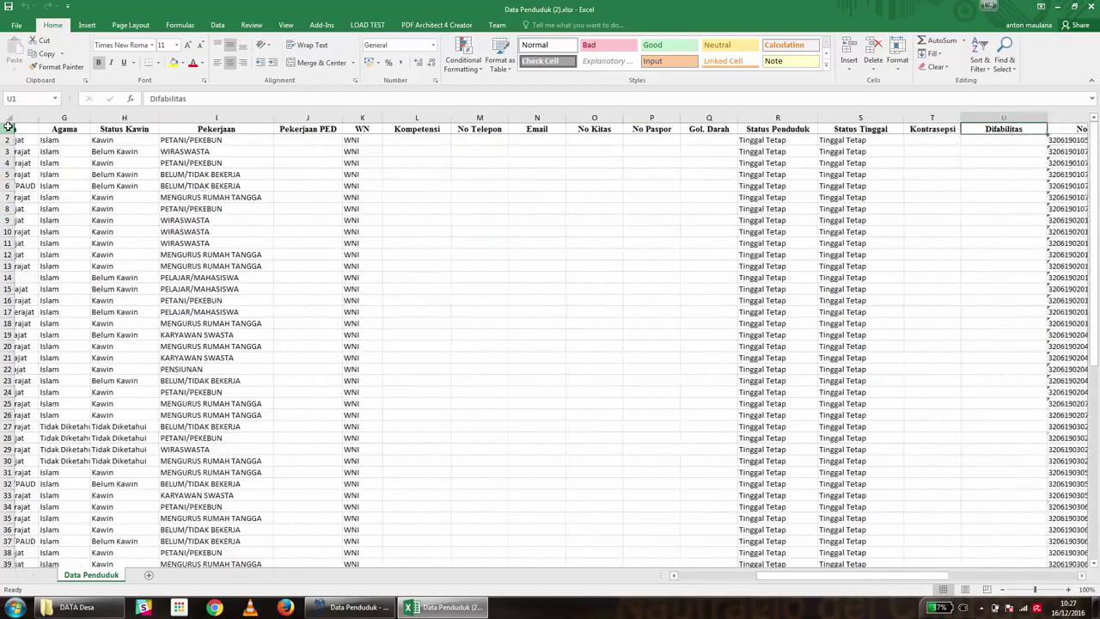
{"action": "key", "text": "Right"}
{"action": "key", "text": "Right"}
{"action": "key", "text": "Right"}
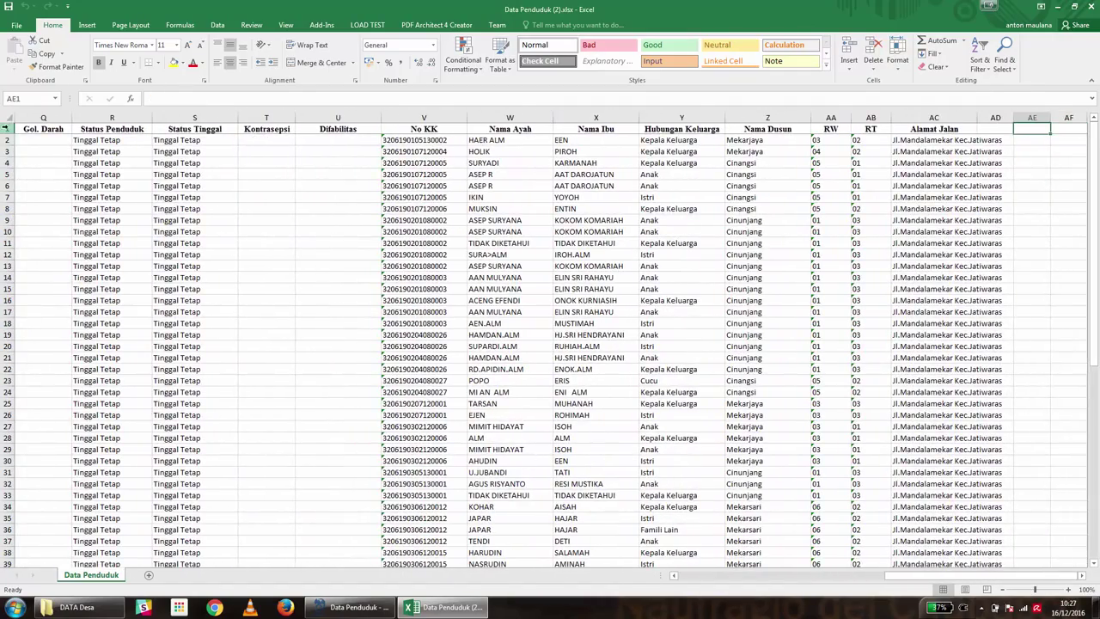
{"action": "key", "text": "Left"}
{"action": "key", "text": "Left"}
{"action": "key", "text": "Left"}
{"action": "key", "text": "Left"}
{"action": "key", "text": "Left"}
{"action": "key", "text": "Left"}
{"action": "key", "text": "Left"}
{"action": "key", "text": "Left"}
{"action": "key", "text": "Left"}
{"action": "key", "text": "Left"}
{"action": "key", "text": "Left"}
{"action": "key", "text": "Left"}
{"action": "key", "text": "Left"}
{"action": "key", "text": "Left"}
{"action": "key", "text": "Left"}
{"action": "key", "text": "Left"}
{"action": "key", "text": "Left"}
{"action": "key", "text": "Left"}
{"action": "key", "text": "Left"}
{"action": "key", "text": "Left"}
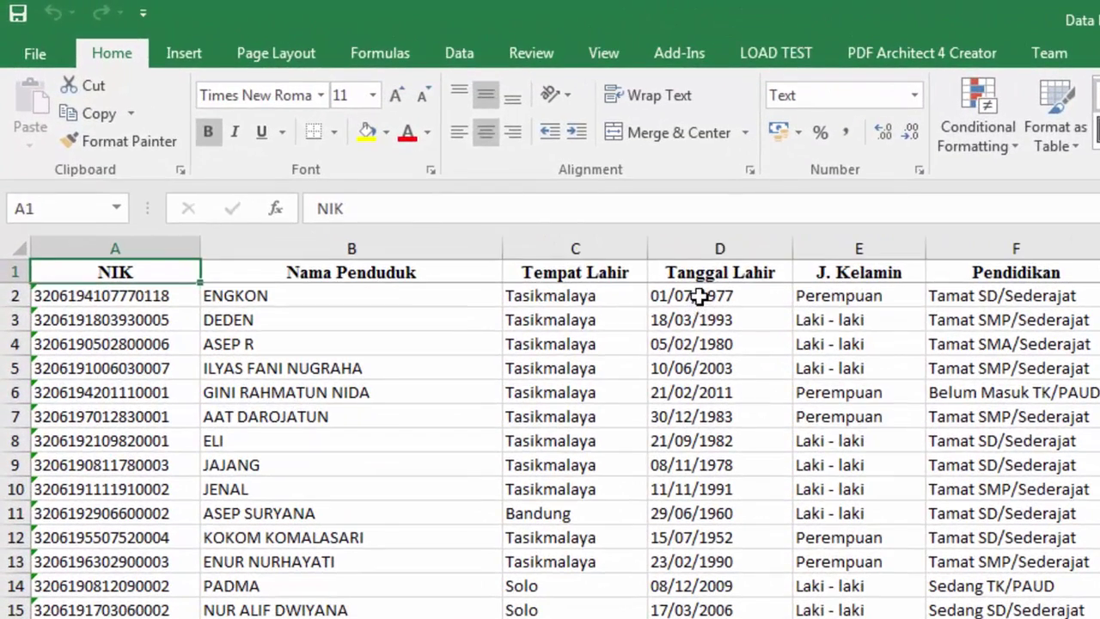
Step: Check the date format in the Tanggal Lahir column, cells D2 to D12
{"action": "left_click", "coordinate": [701, 296]}
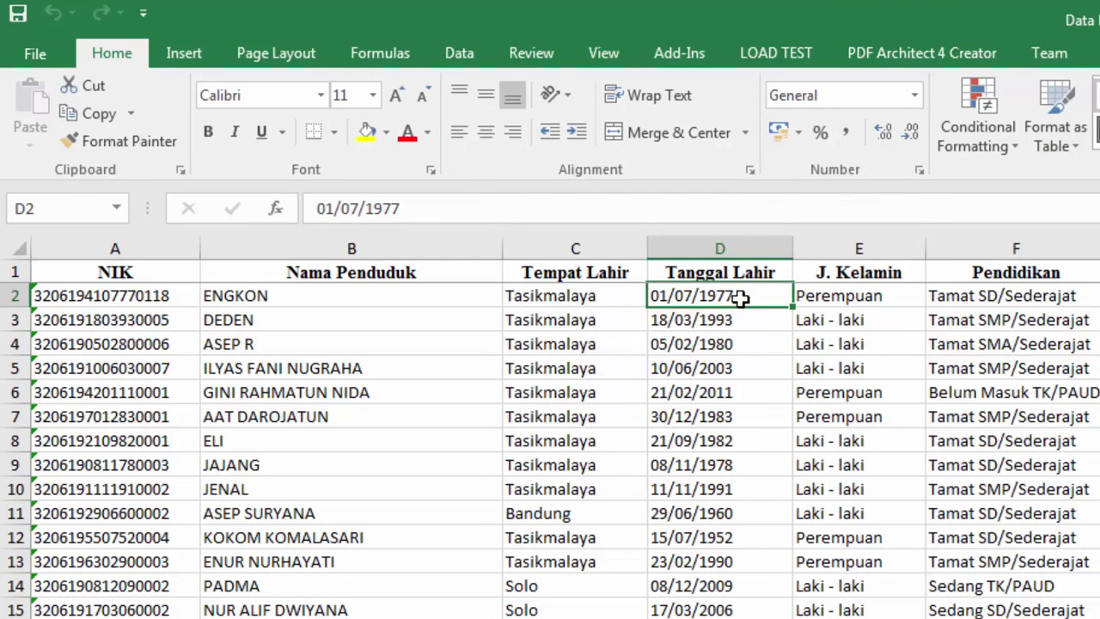
{"action": "left_click_drag", "start_coordinate": [740, 297], "coordinate": [727, 542]}
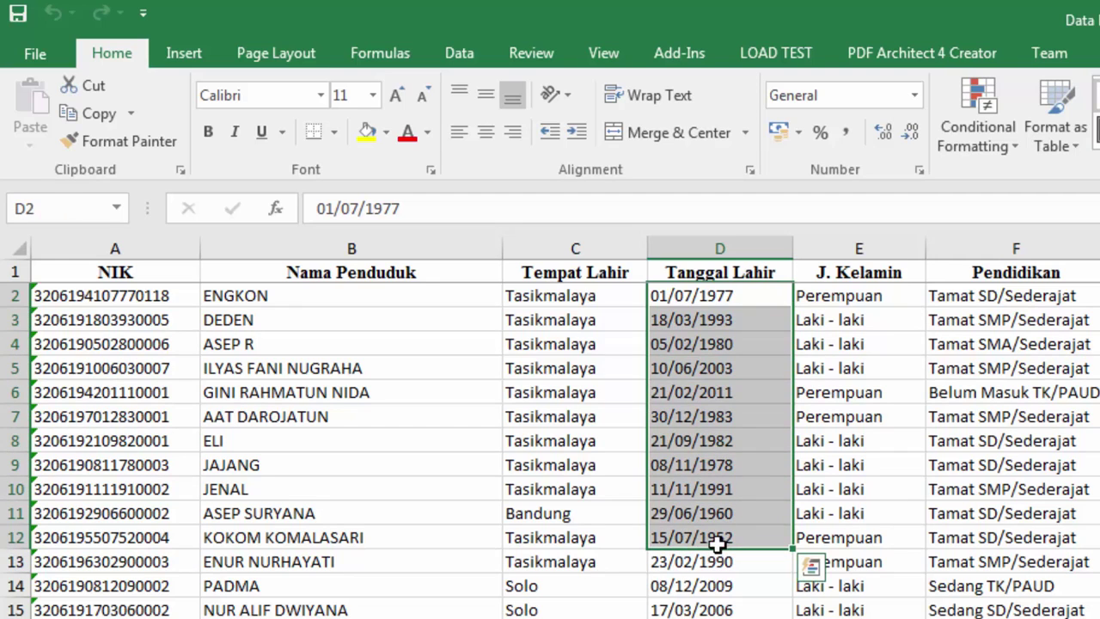
{"action": "left_click", "coordinate": [993, 448]}
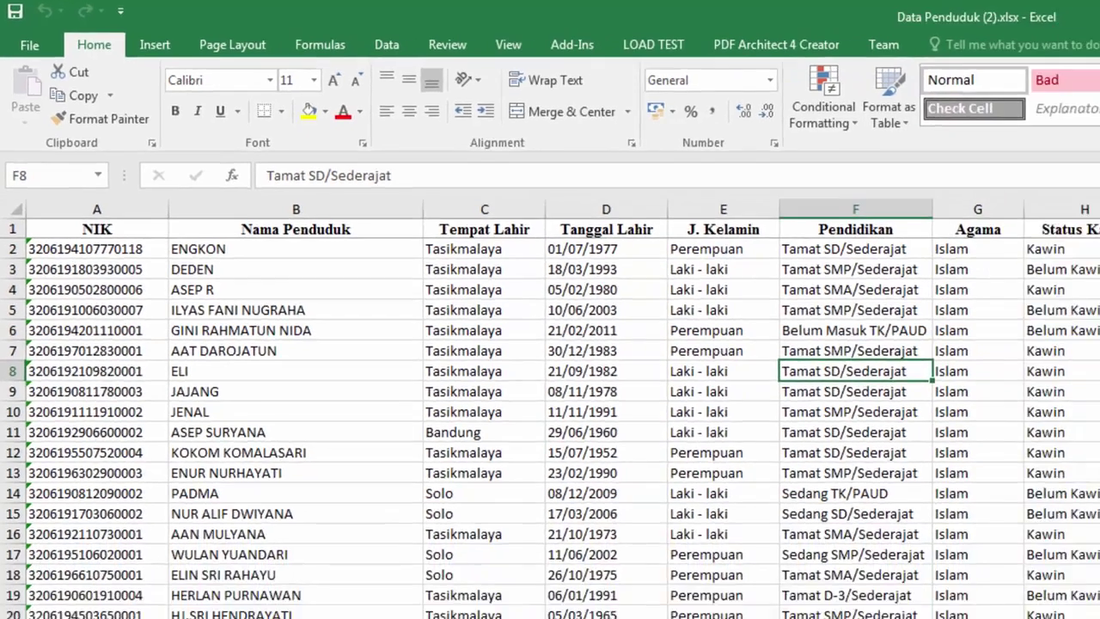
Step: Switch to Sideka and load Data Penduduk (2).xlsx from the DATA Desa folder for import
{"action": "key", "text": "alt+Tab"}
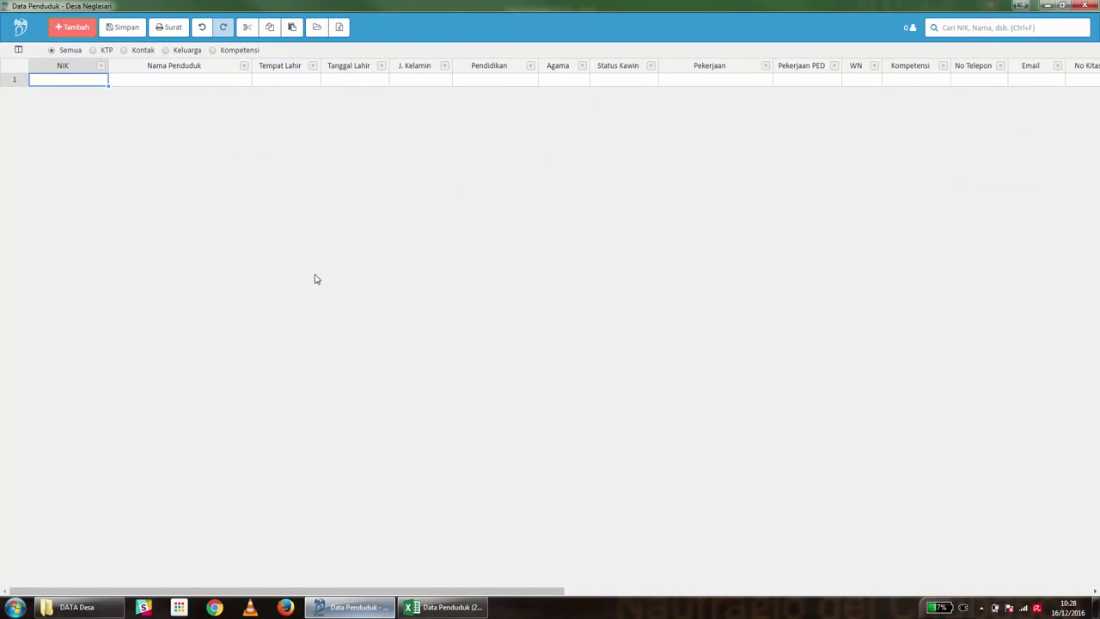
{"action": "left_click", "coordinate": [317, 29]}
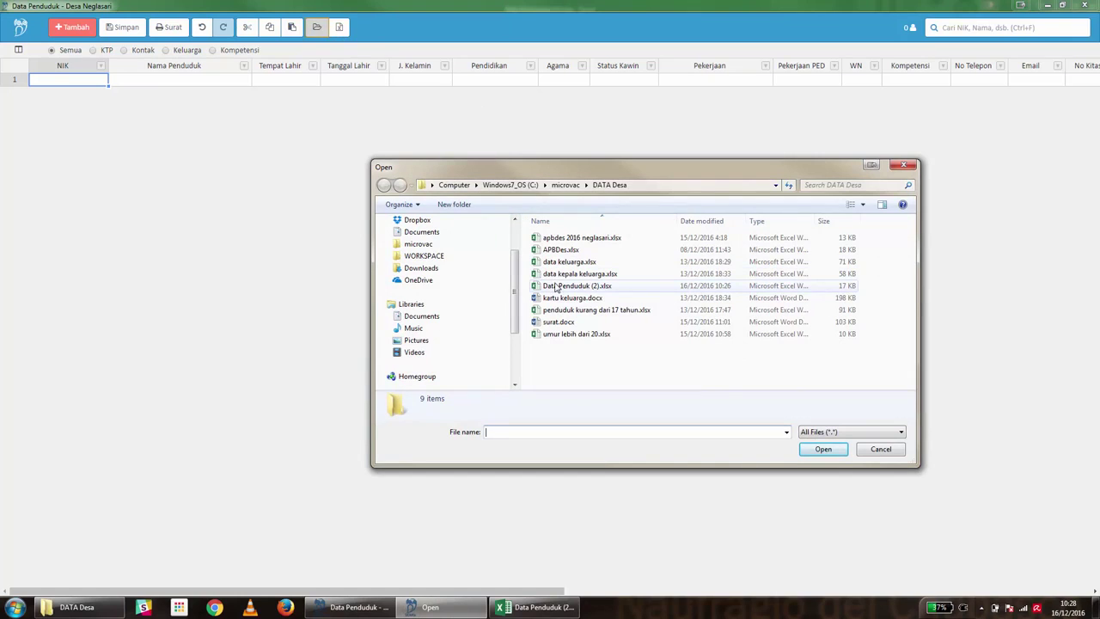
{"action": "left_click", "coordinate": [567, 287]}
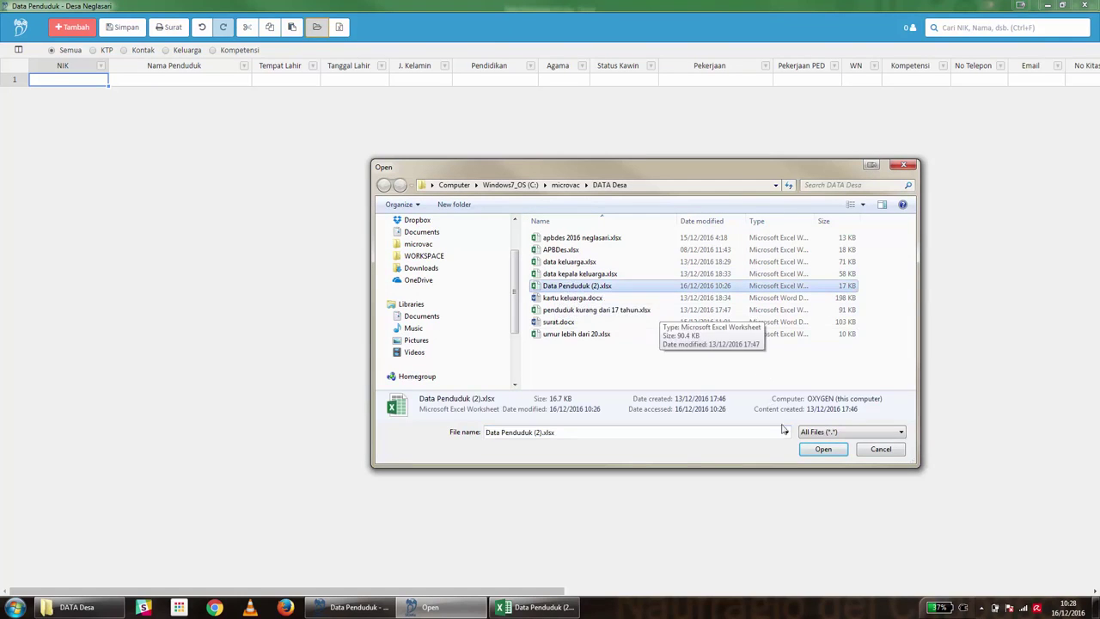
{"action": "left_click", "coordinate": [827, 452]}
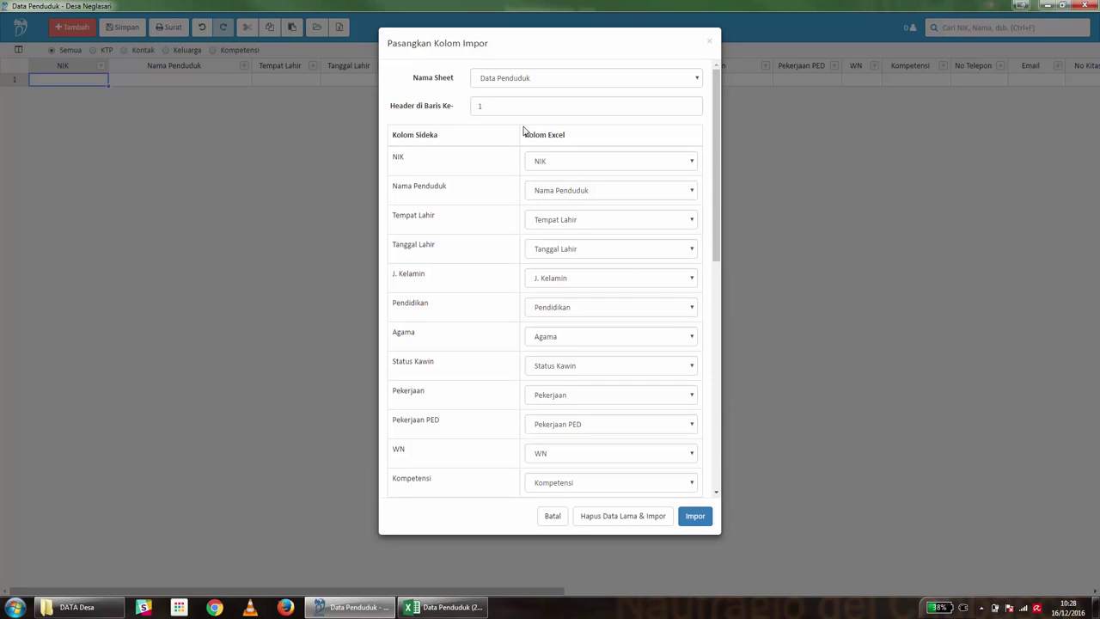
Step: Check the column pairing and header row 1, and import the Data Penduduk sheet with the old data deleted
{"action": "left_click", "coordinate": [541, 171]}
{"action": "left_click", "coordinate": [541, 170]}
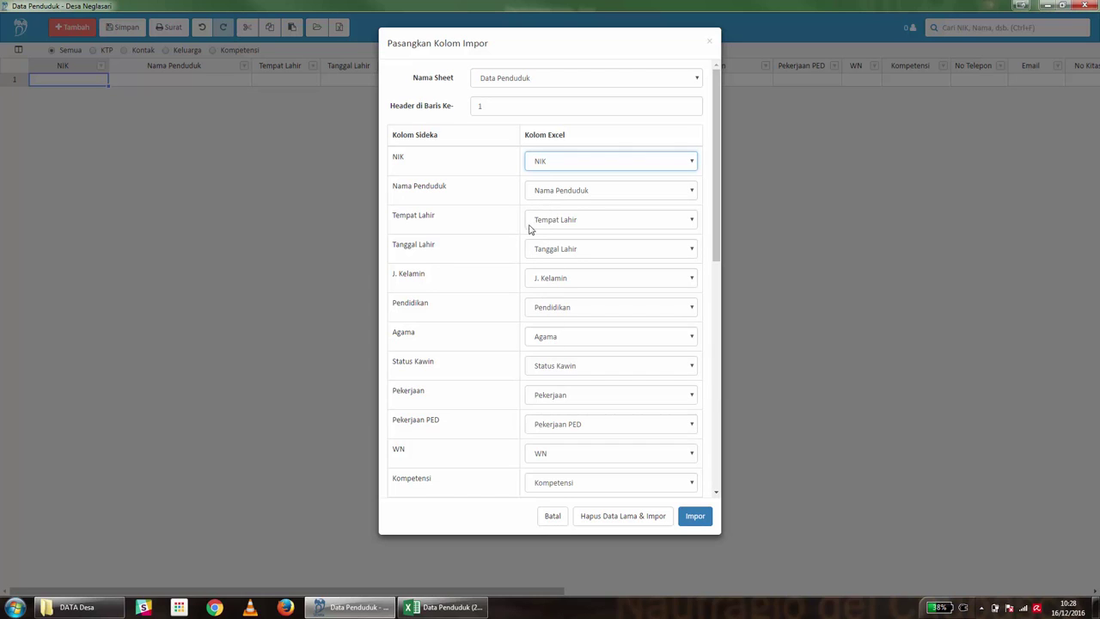
{"action": "left_click_drag", "start_coordinate": [503, 104], "coordinate": [468, 100]}
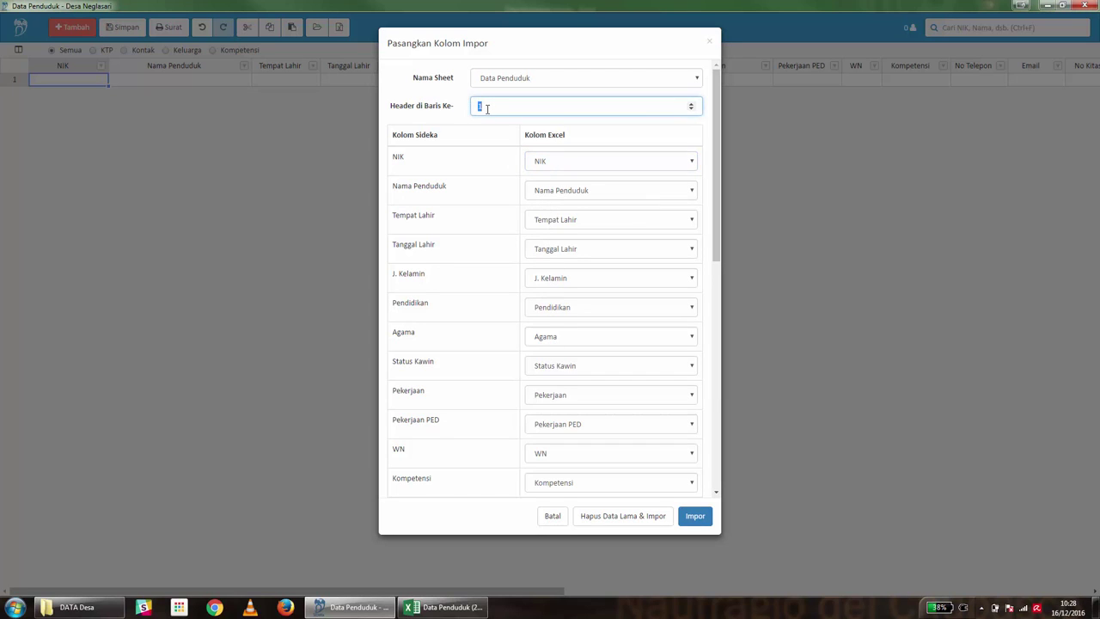
{"action": "left_click", "coordinate": [645, 522]}
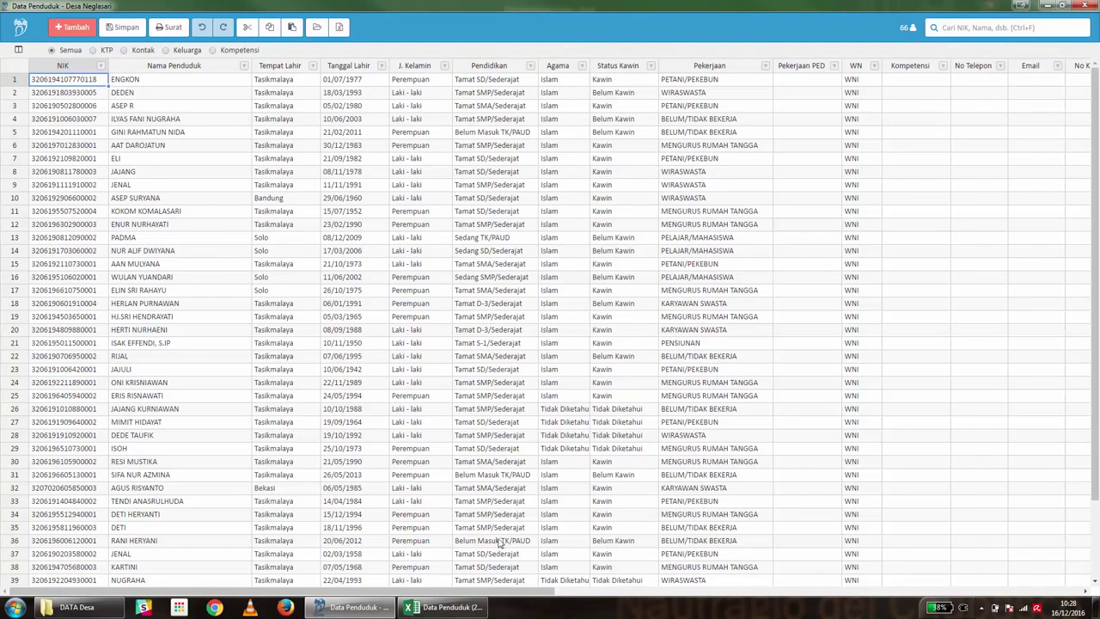
Step: In the Excel workbook, move the whole resident table down so its header sits in row 6, and save the file
{"action": "left_click", "coordinate": [84, 608]}
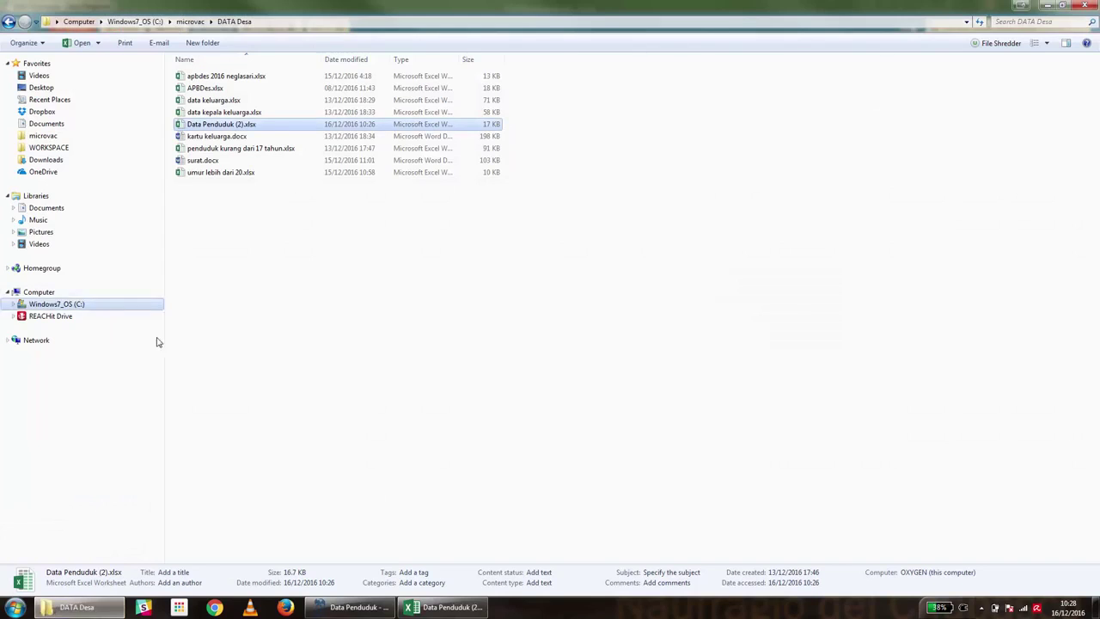
{"action": "left_click", "coordinate": [446, 607]}
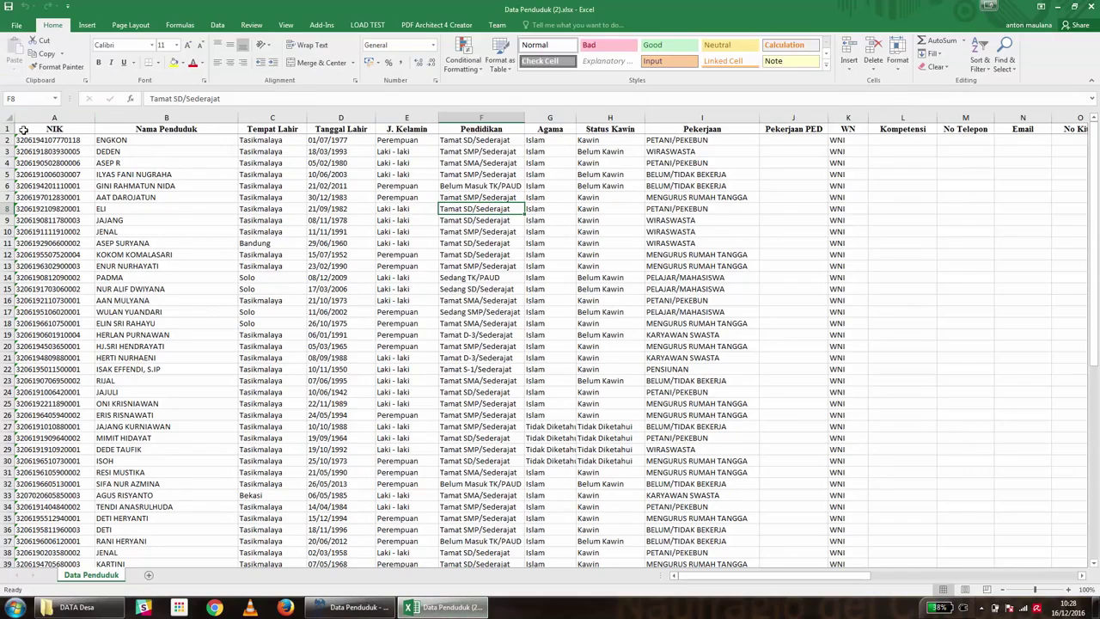
{"action": "left_click_drag", "start_coordinate": [7, 128], "coordinate": [7, 509]}
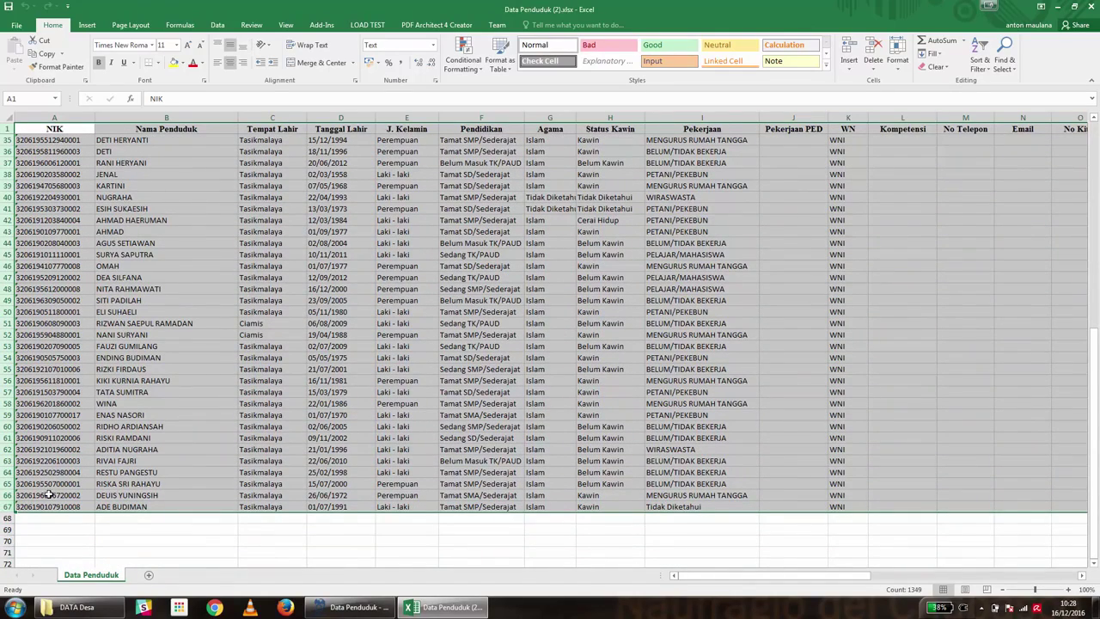
{"action": "left_click_drag", "start_coordinate": [60, 514], "coordinate": [49, 567]}
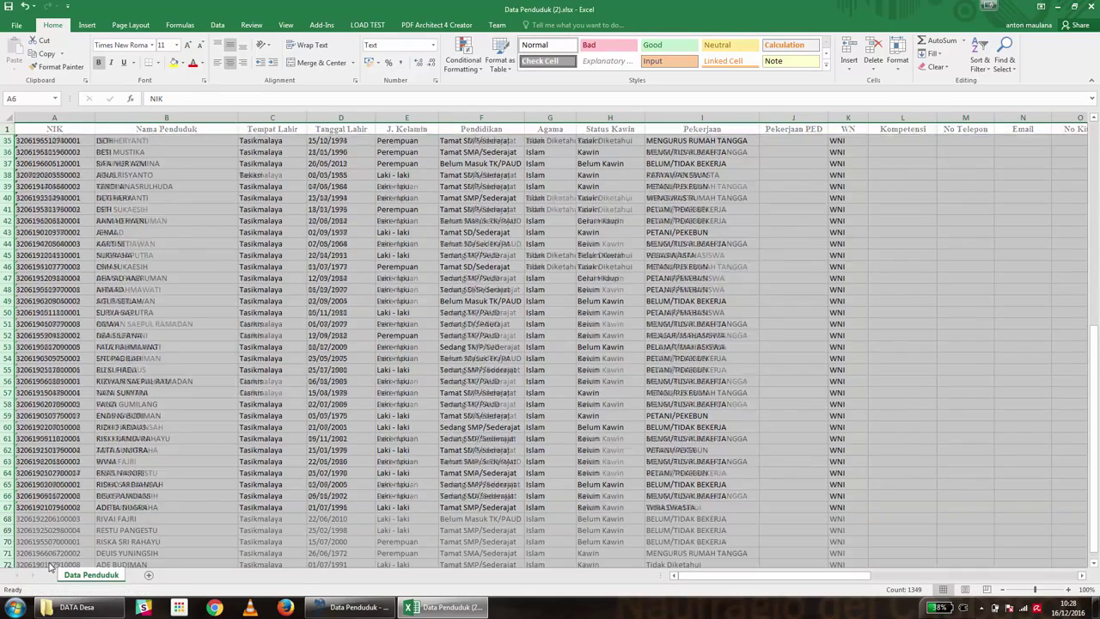
{"action": "scroll", "coordinate": [53, 255], "scroll_direction": "up", "scroll_amount": 11}
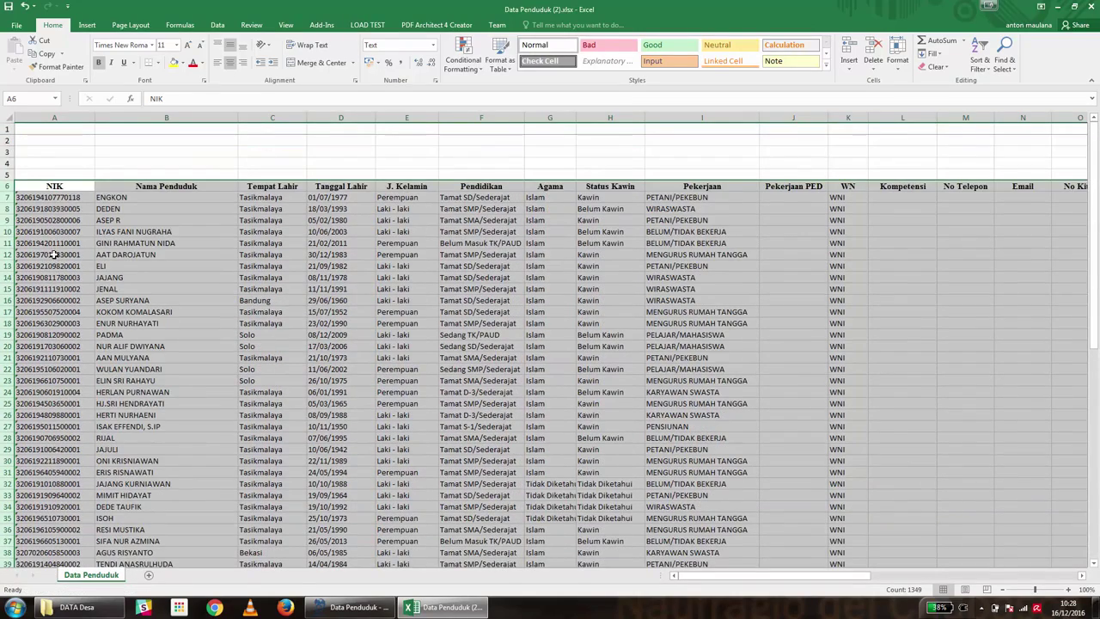
{"action": "left_click", "coordinate": [31, 159]}
{"action": "left_click", "coordinate": [10, 185]}
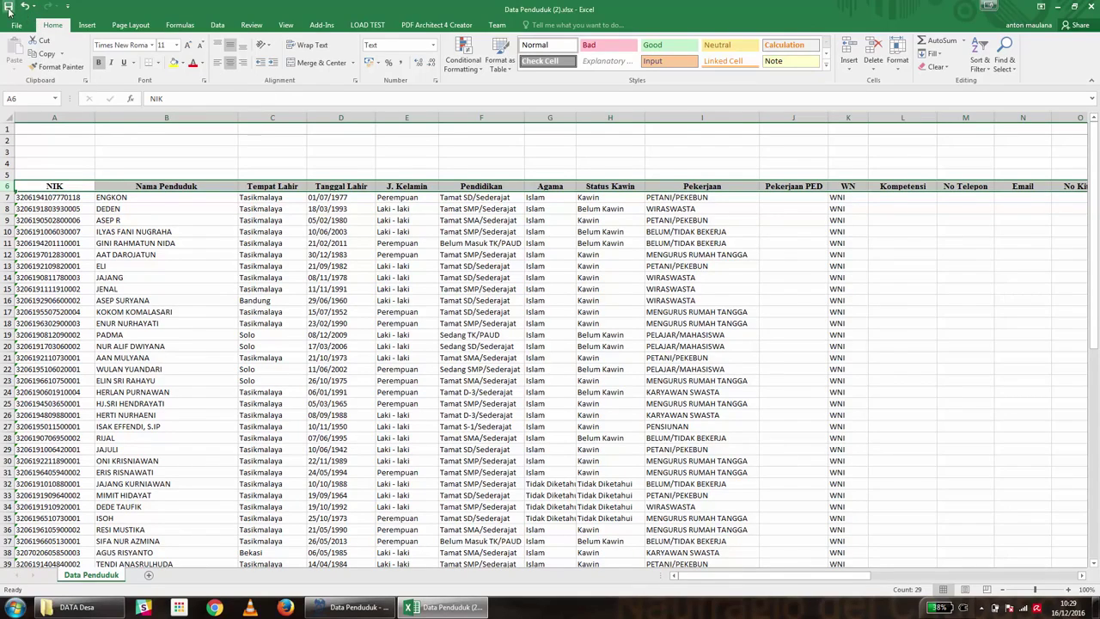
Step: Return to Sideka and load the modified Data Penduduk (2).xlsx for another import
{"action": "left_click", "coordinate": [352, 607]}
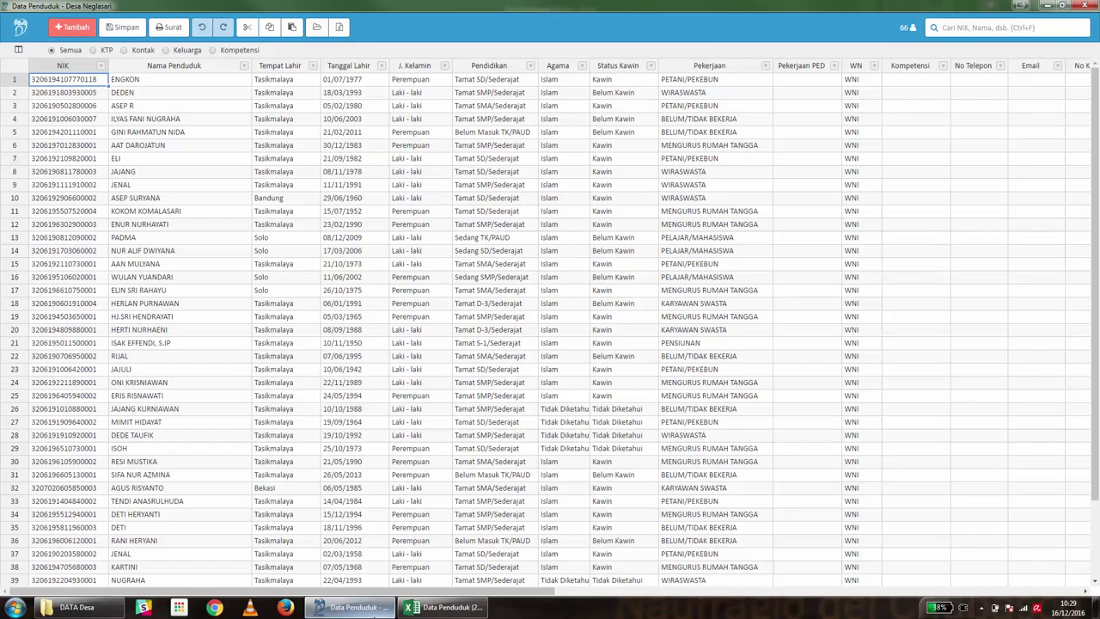
{"action": "left_click", "coordinate": [318, 28]}
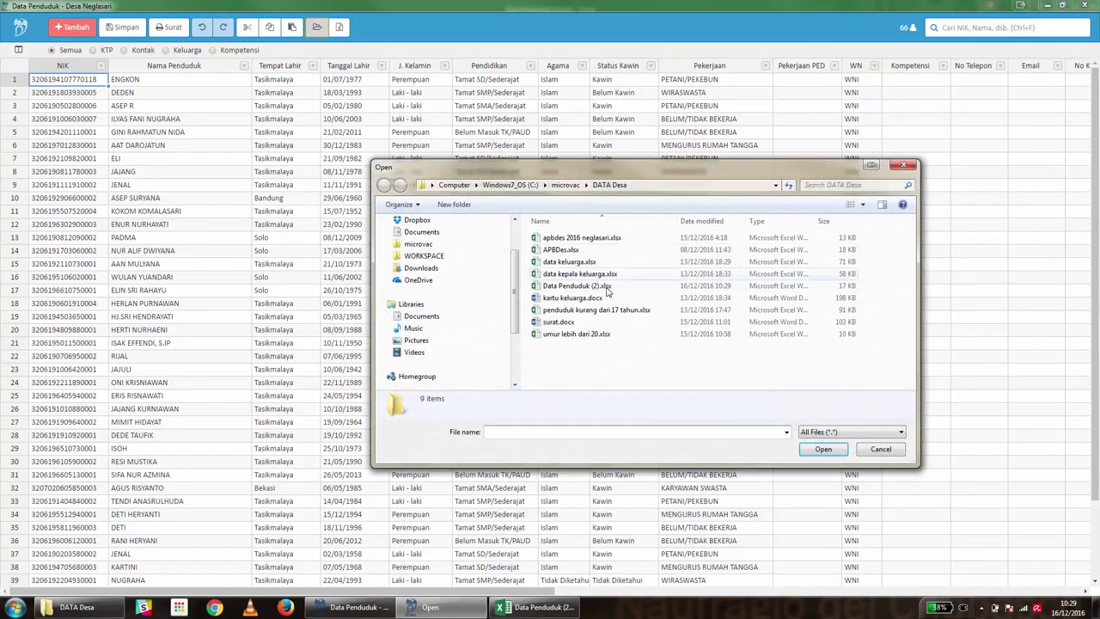
{"action": "left_click", "coordinate": [576, 286]}
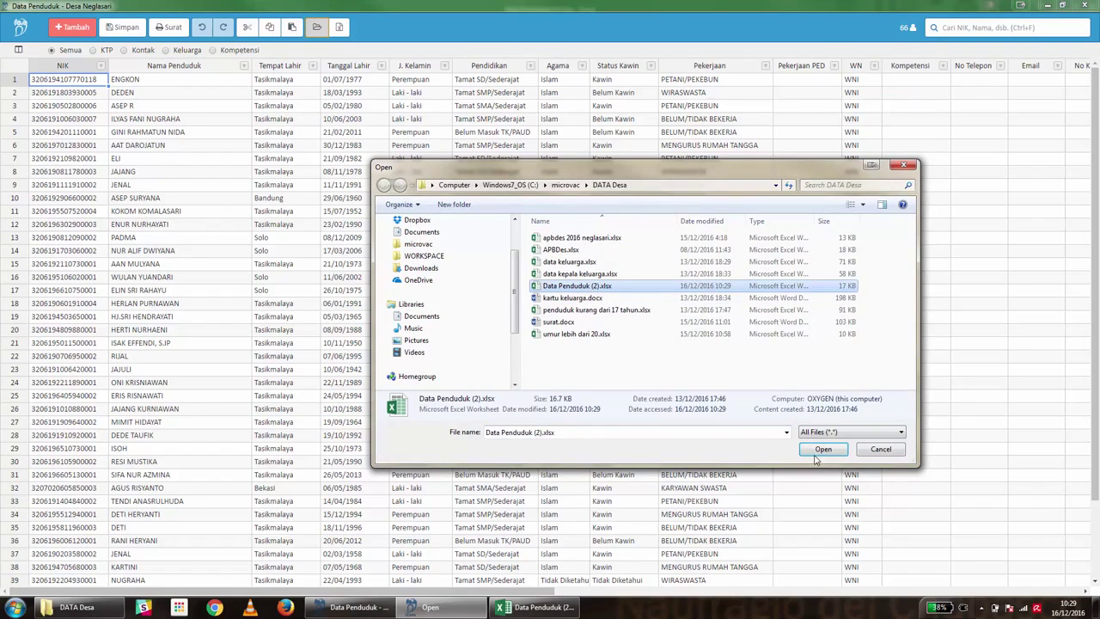
{"action": "left_click", "coordinate": [819, 453]}
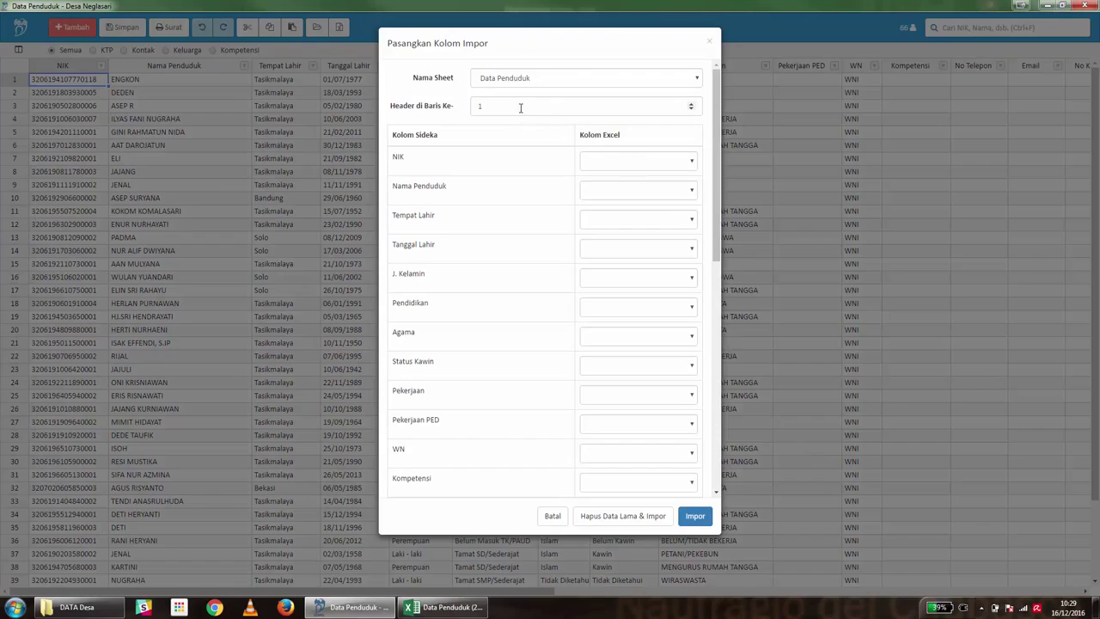
Step: Set the import header row to 6, review the column pairing, and import the sheet with the old data deleted
{"action": "left_click_drag", "start_coordinate": [521, 107], "coordinate": [378, 120]}
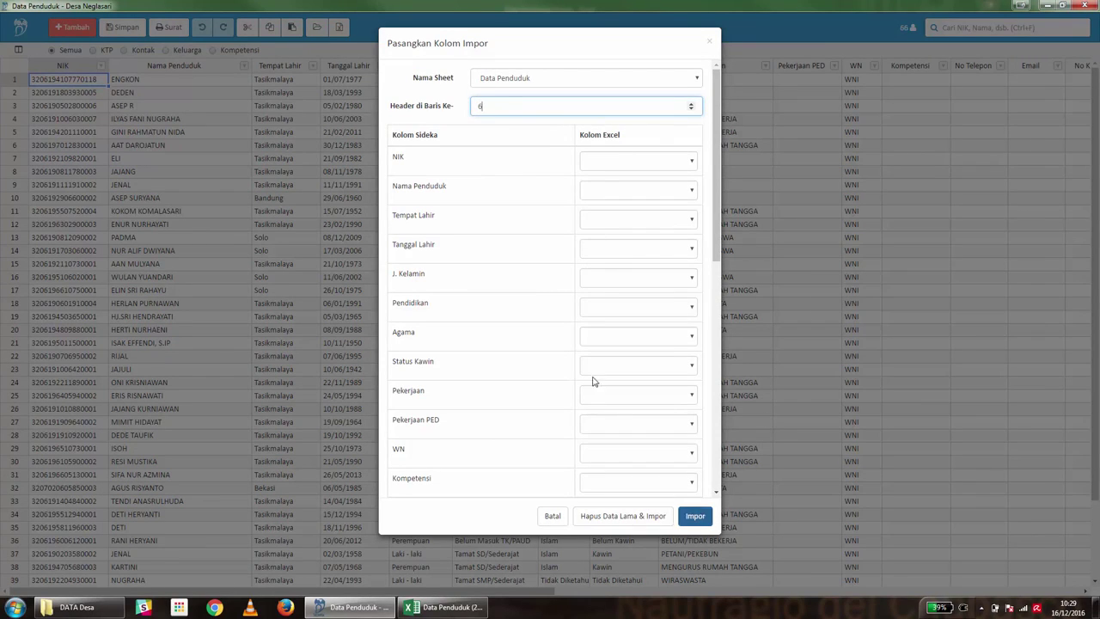
{"action": "left_click", "coordinate": [543, 134]}
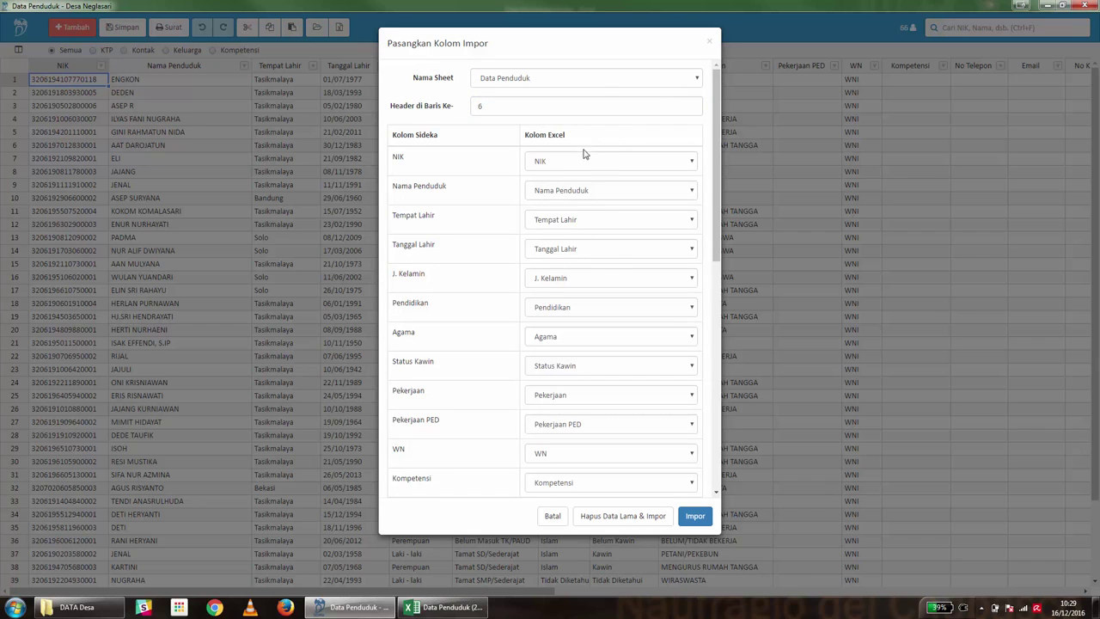
{"action": "scroll", "coordinate": [597, 368], "scroll_direction": "down", "scroll_amount": 2}
{"action": "scroll", "coordinate": [598, 368], "scroll_direction": "down", "scroll_amount": 4}
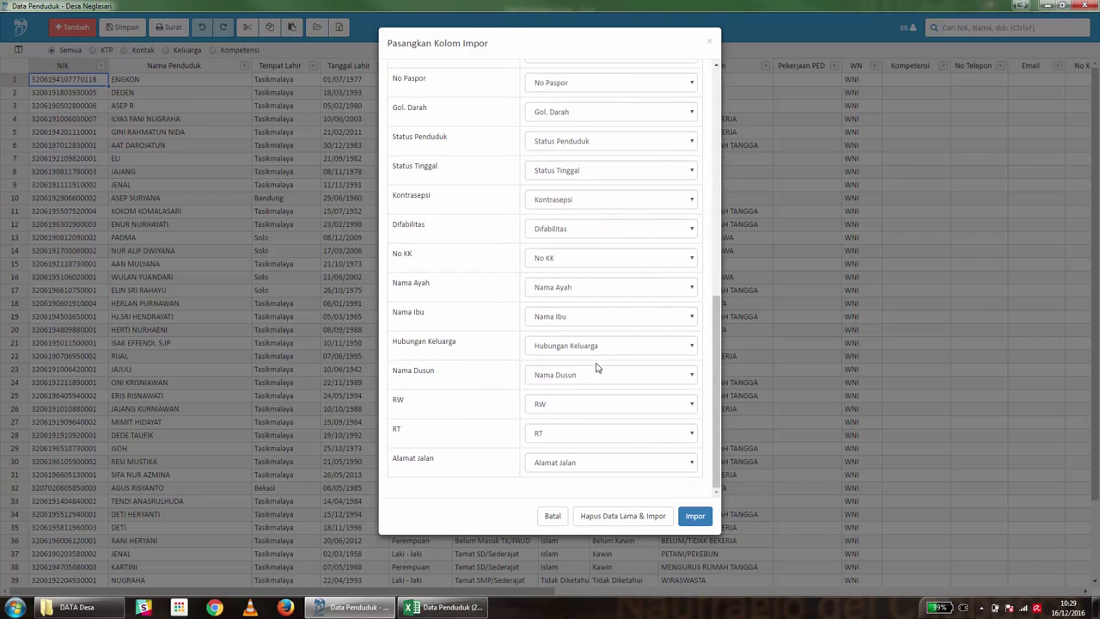
{"action": "scroll", "coordinate": [598, 368], "scroll_direction": "up", "scroll_amount": 6}
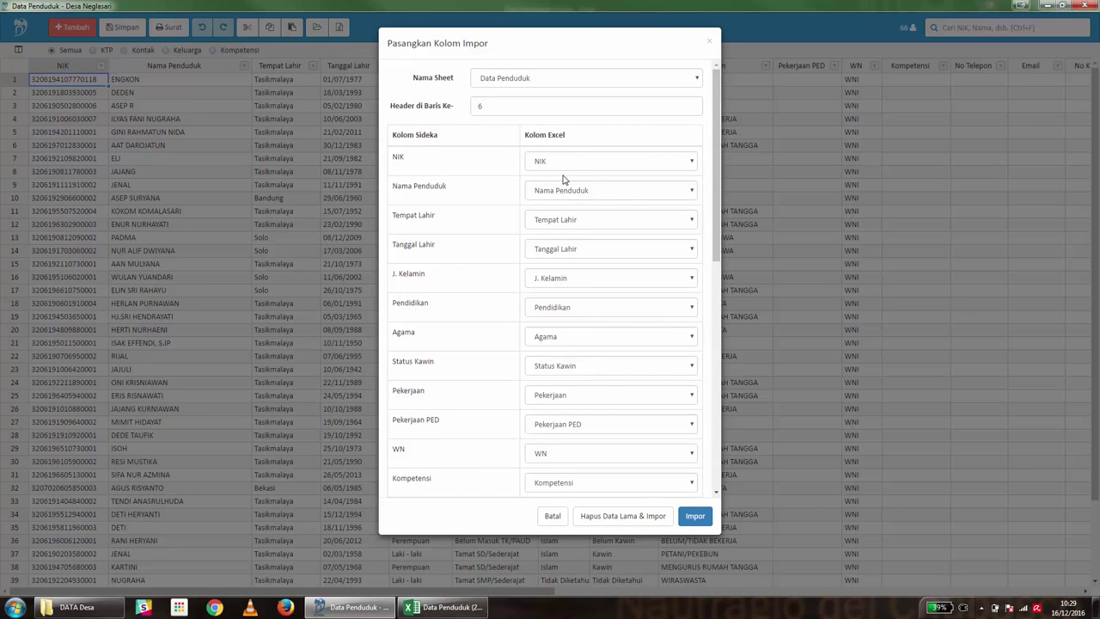
{"action": "left_click", "coordinate": [581, 519]}
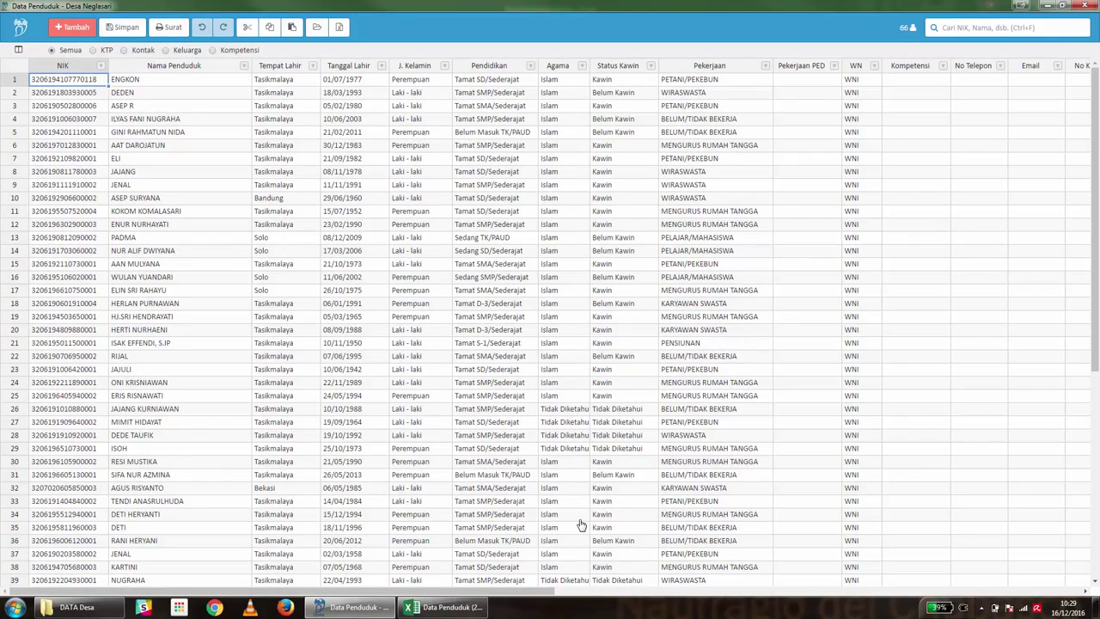
Step: Switch to the Excel workbook and rename the row 6 headers in columns B, C and E as Nama Warga, Kelahiran and Kelamin
{"action": "left_click", "coordinate": [446, 607]}
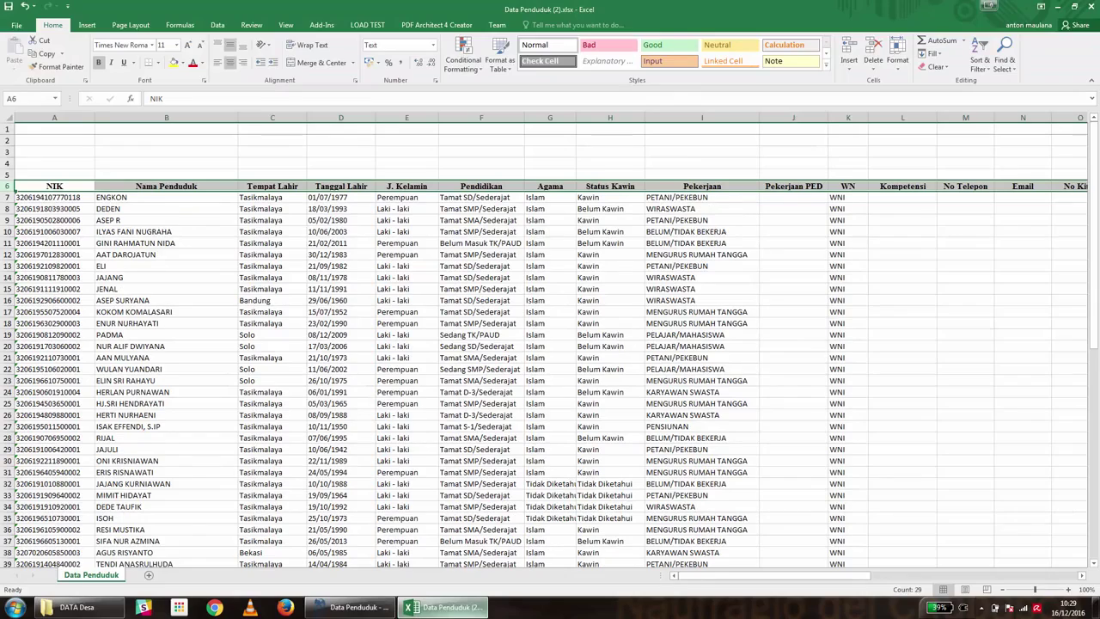
{"action": "left_click", "coordinate": [146, 186]}
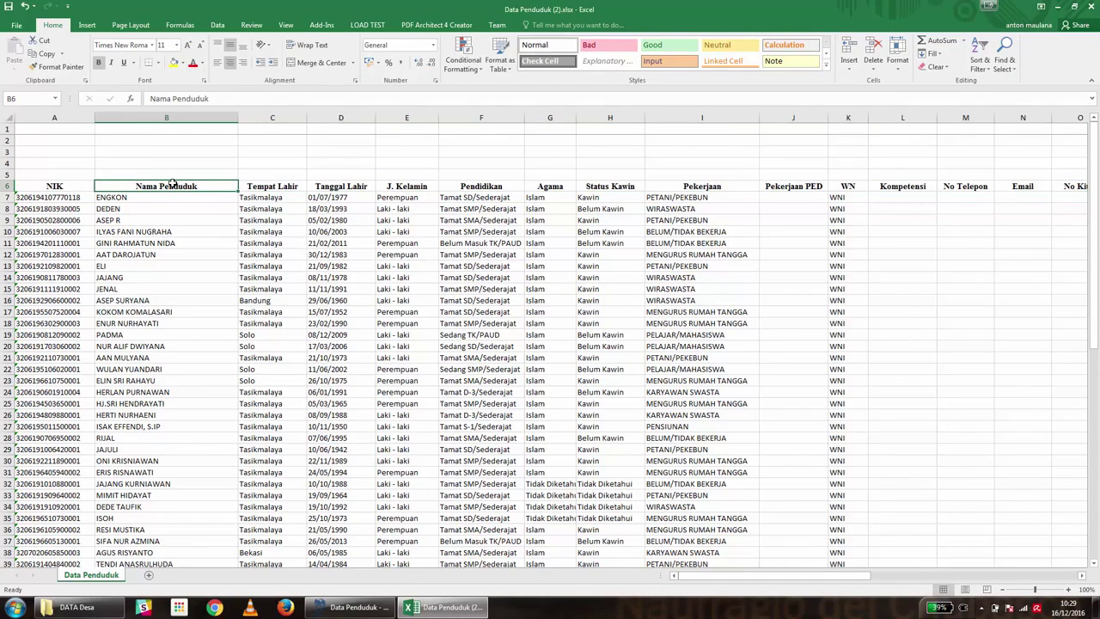
{"action": "triple_click", "coordinate": [172, 184]}
{"action": "type", "text": "Nama"}
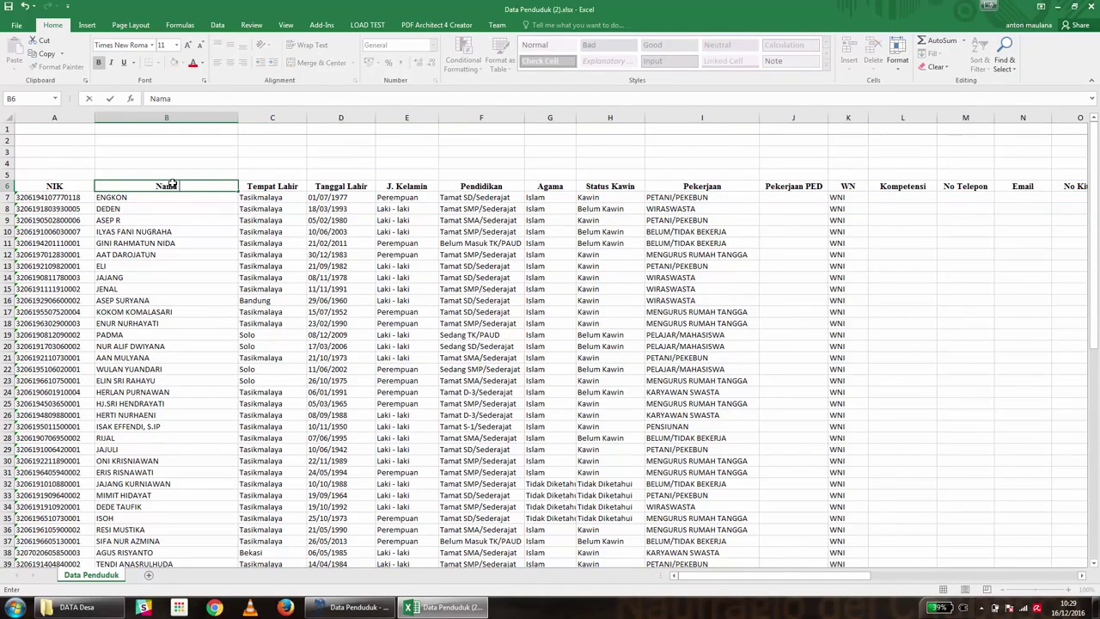
{"action": "type", "text": " Warga"}
{"action": "left_click", "coordinate": [281, 187]}
{"action": "type", "text": "Ke"}
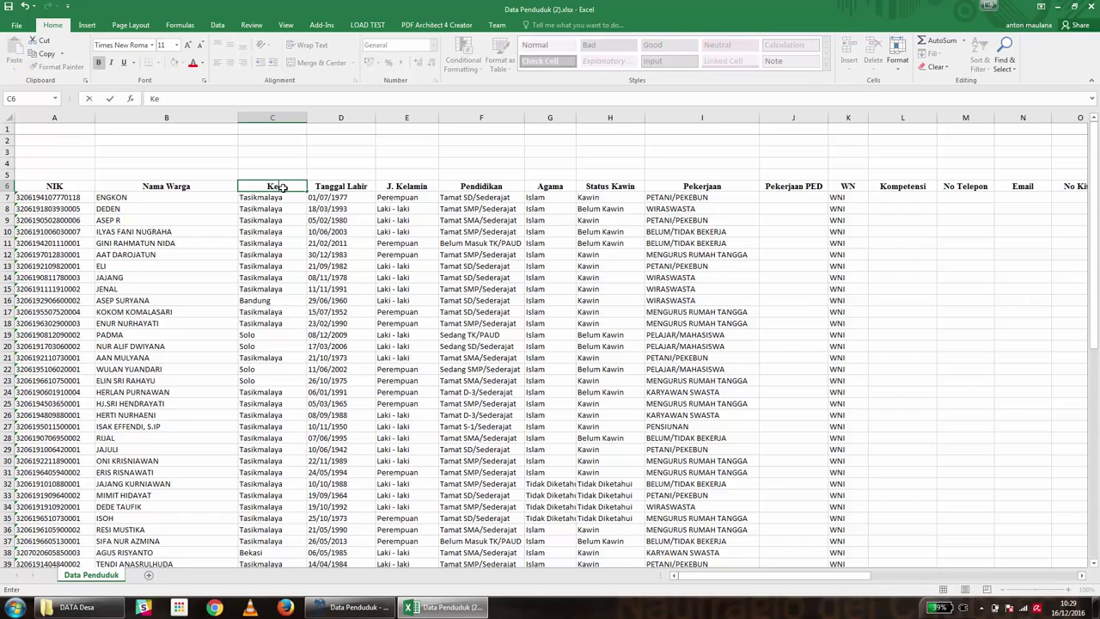
{"action": "type", "text": "lahiran"}
{"action": "left_click", "coordinate": [412, 186]}
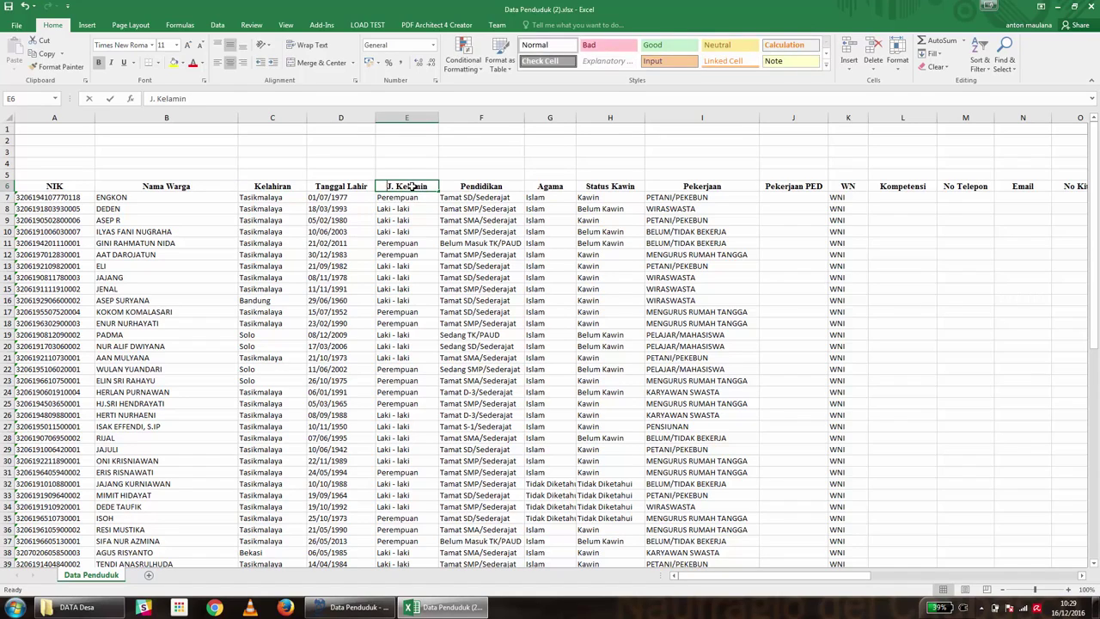
{"action": "type", "text": "Kelami"}
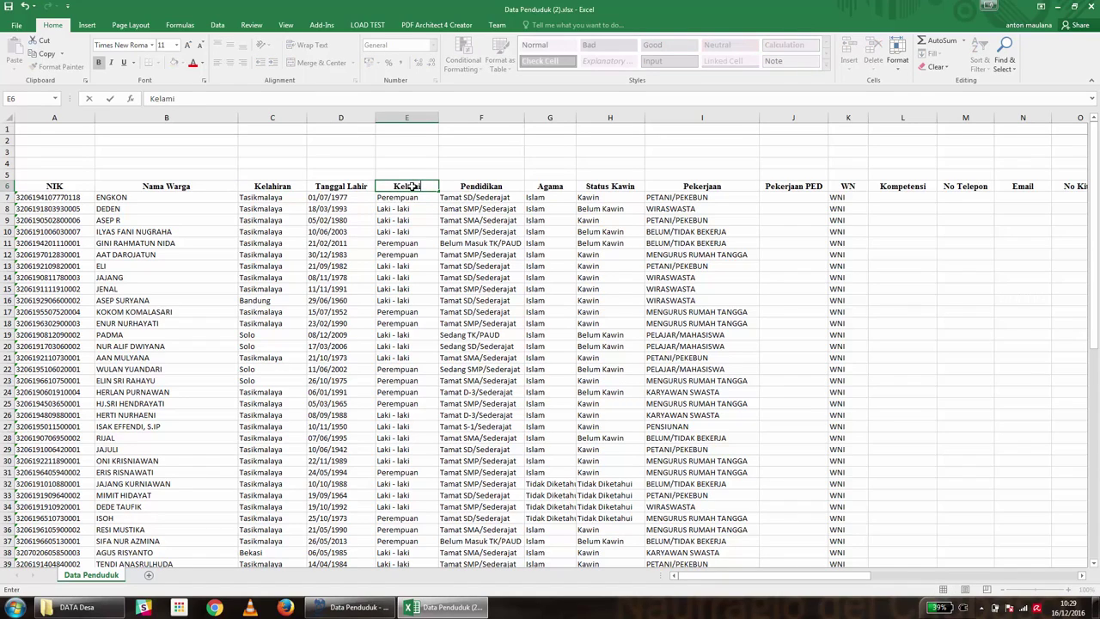
{"action": "type", "text": "n"}
Step: Rename the Status Kawin header in H6 as Status and the WN header in K6 as Warga Negara
{"action": "left_click", "coordinate": [612, 186]}
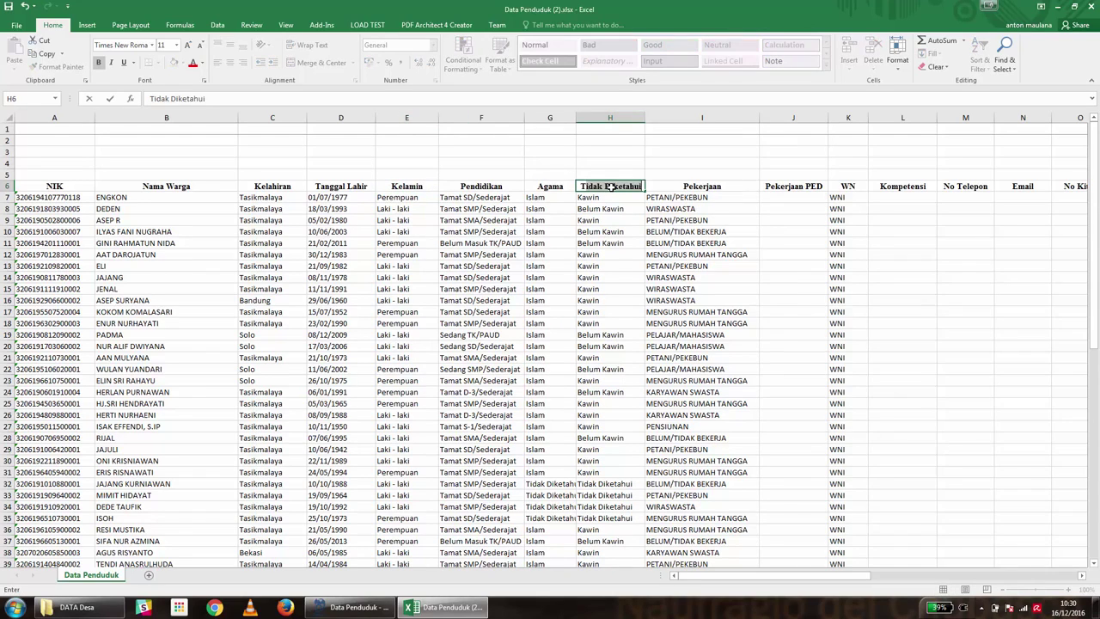
{"action": "type", "text": "T"}
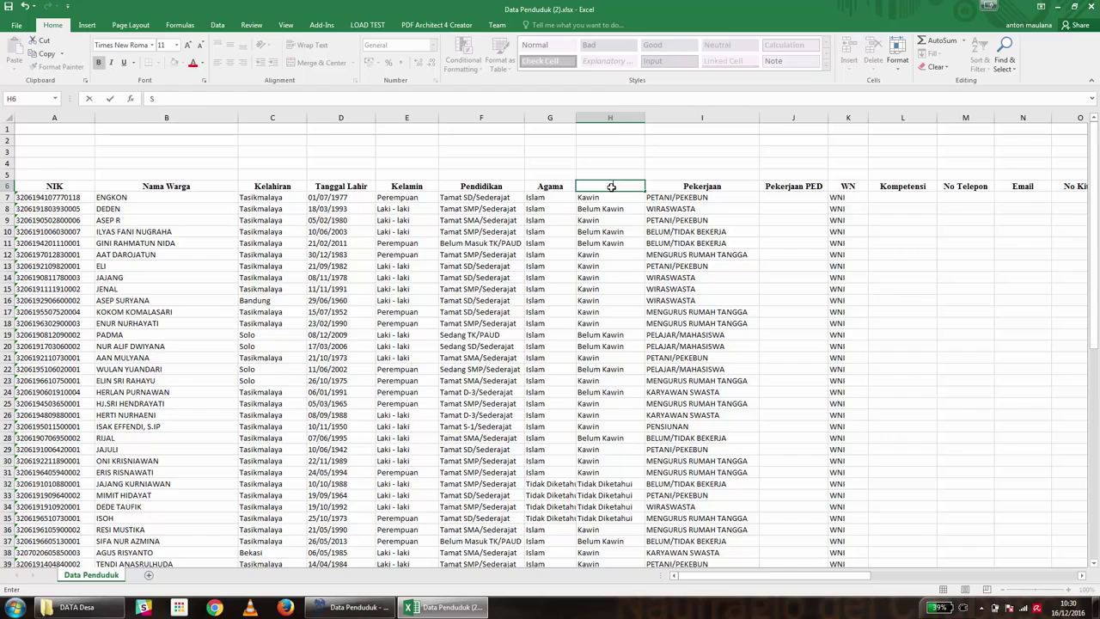
{"action": "type", "text": "tatus"}
{"action": "left_click", "coordinate": [857, 185]}
{"action": "type", "text": "Warga"}
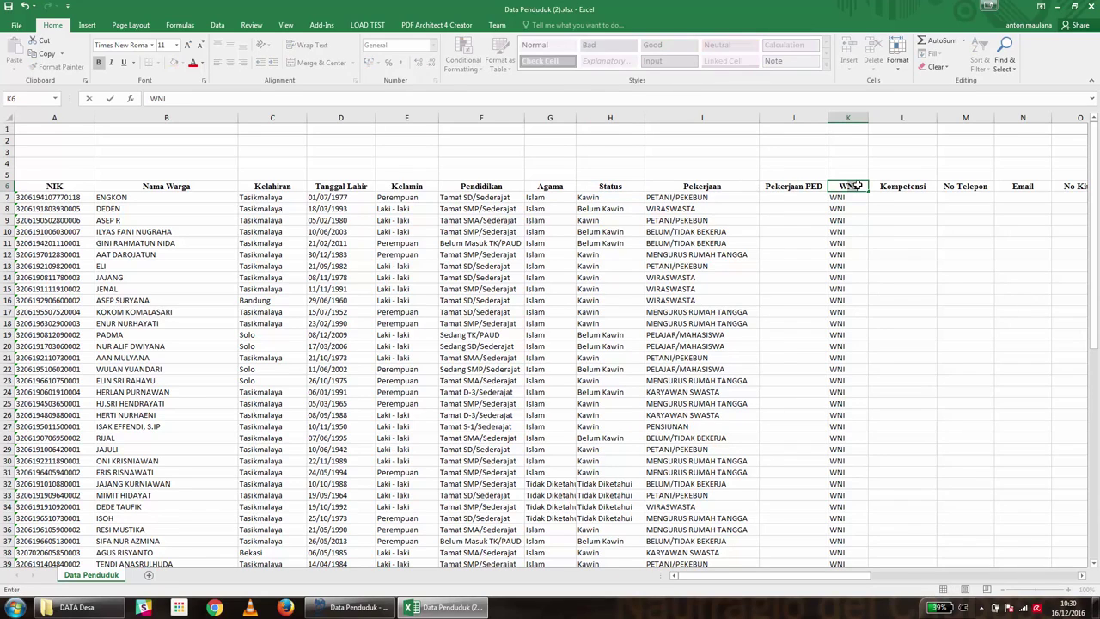
{"action": "type", "text": " Negara"}
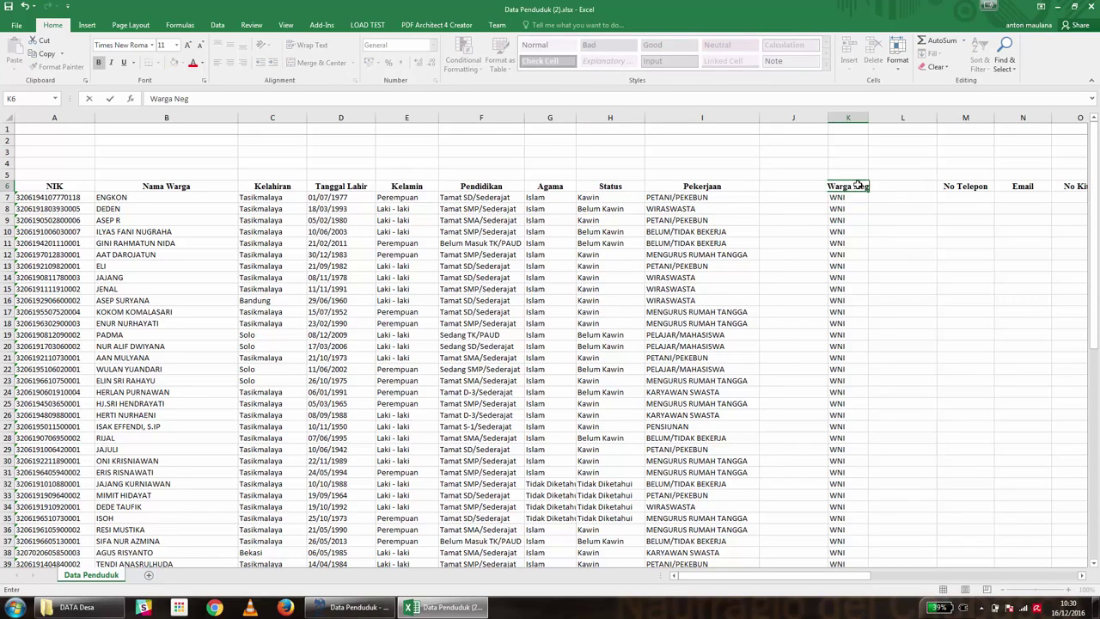
Step: Widen column K to fit its header and save the workbook
{"action": "left_click", "coordinate": [901, 205]}
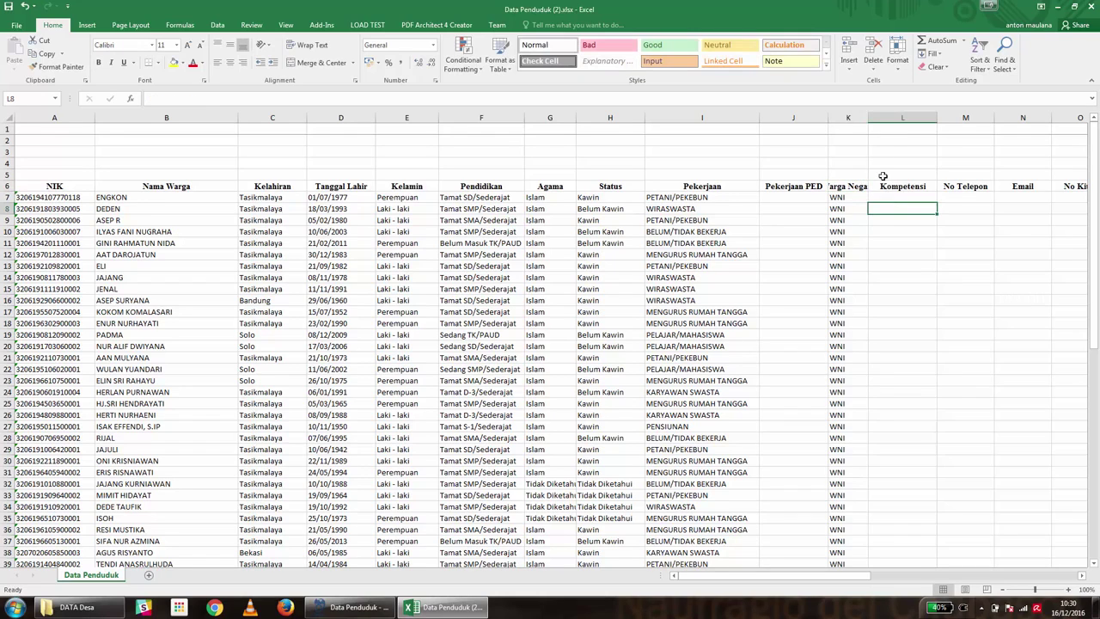
{"action": "double_click", "coordinate": [869, 117]}
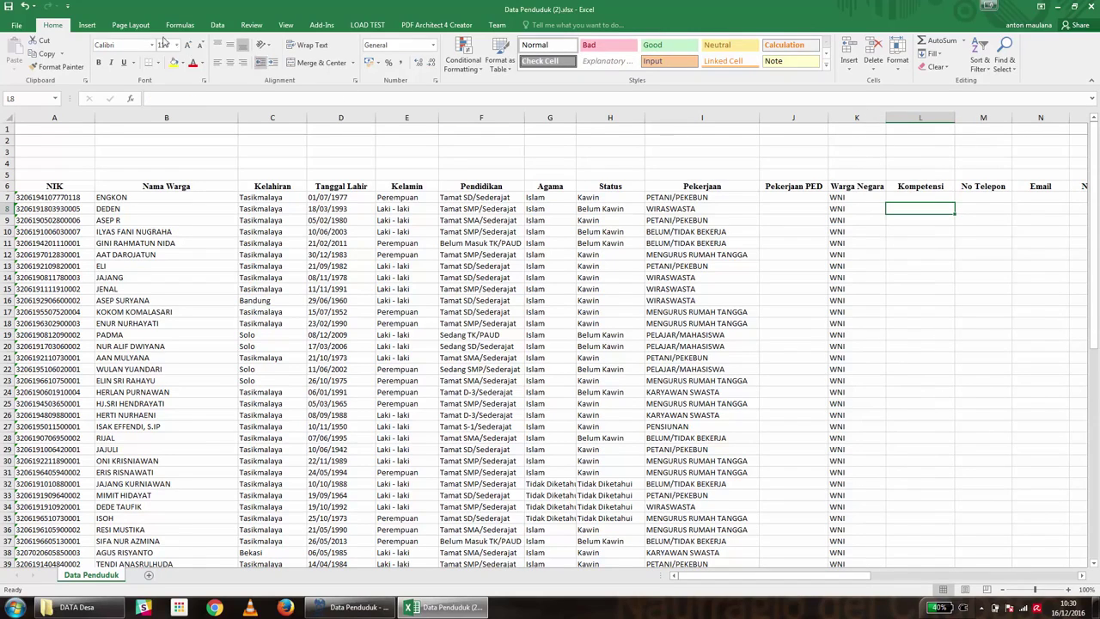
{"action": "left_click", "coordinate": [8, 9]}
Step: Return to Sideka and load the renamed-header workbook Data Penduduk (2).xlsx for import
{"action": "left_click", "coordinate": [375, 578]}
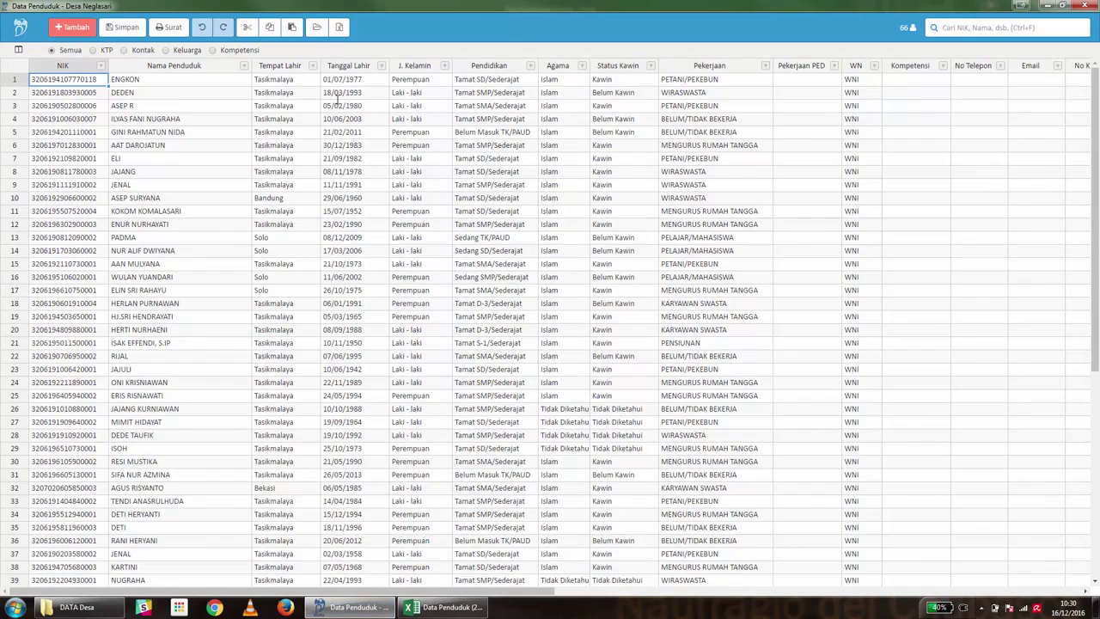
{"action": "left_click", "coordinate": [317, 28]}
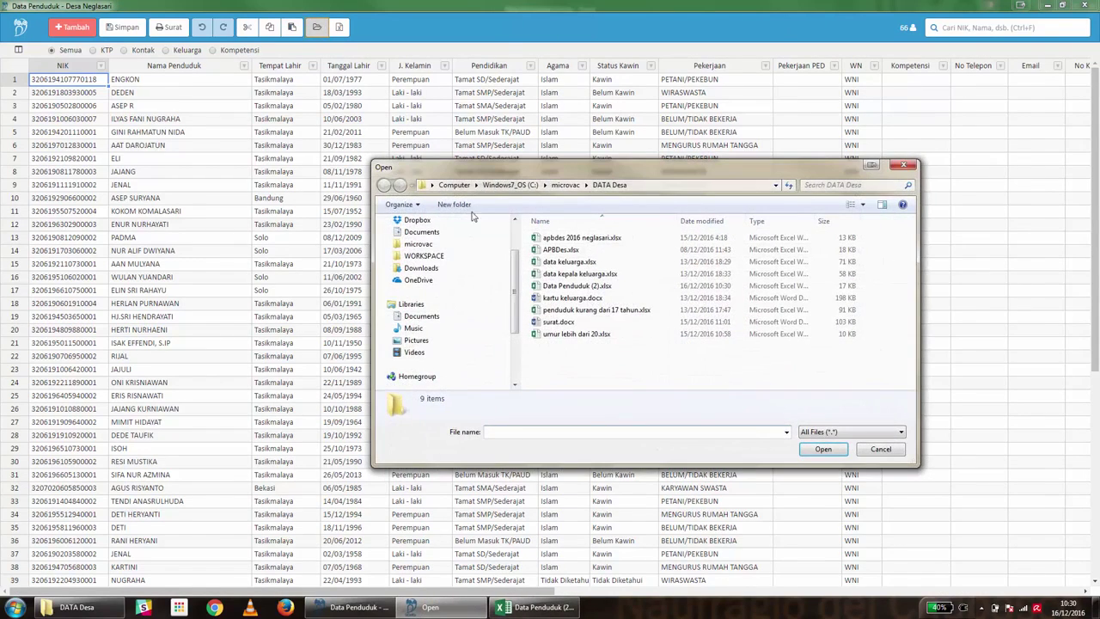
{"action": "left_click", "coordinate": [574, 286]}
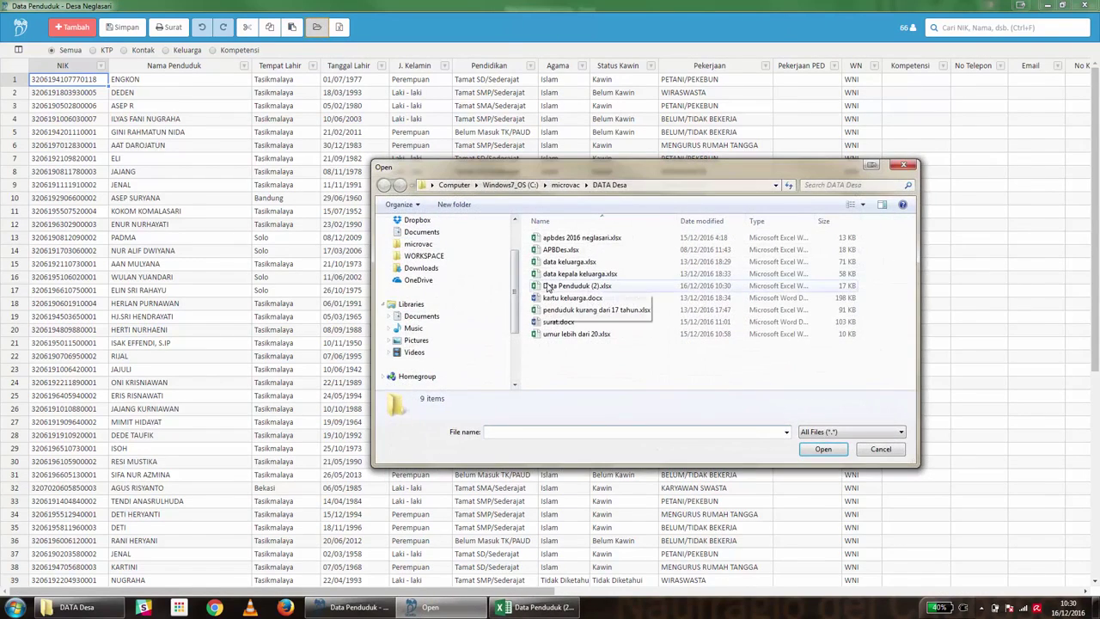
{"action": "left_click", "coordinate": [833, 451]}
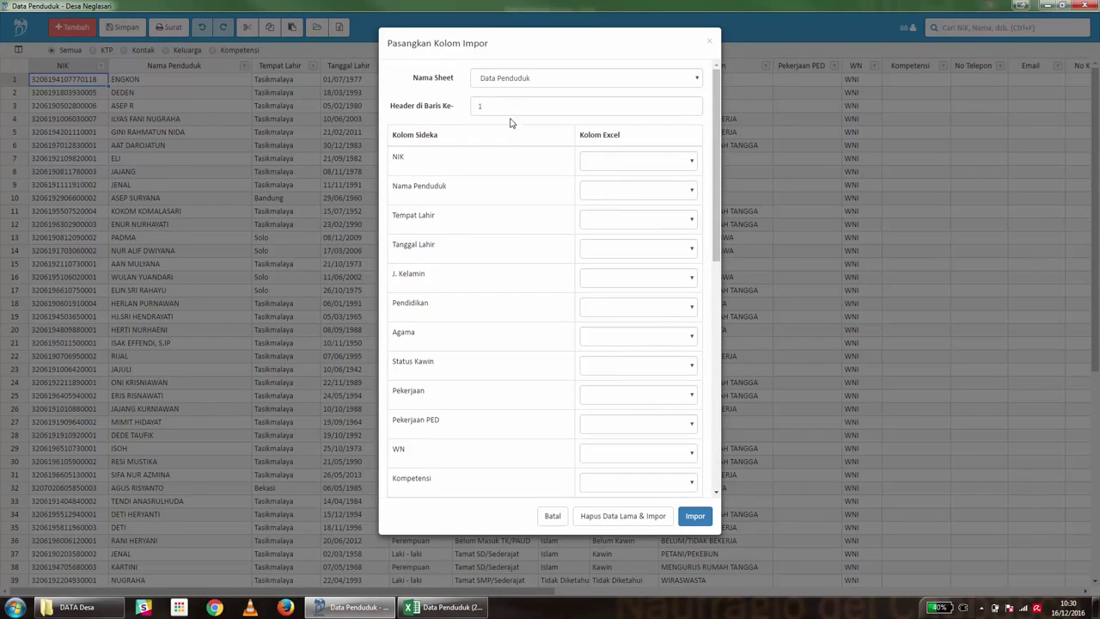
Step: Set the import header row to 6 so the Excel columns are read from that row
{"action": "left_click_drag", "start_coordinate": [479, 105], "coordinate": [462, 107]}
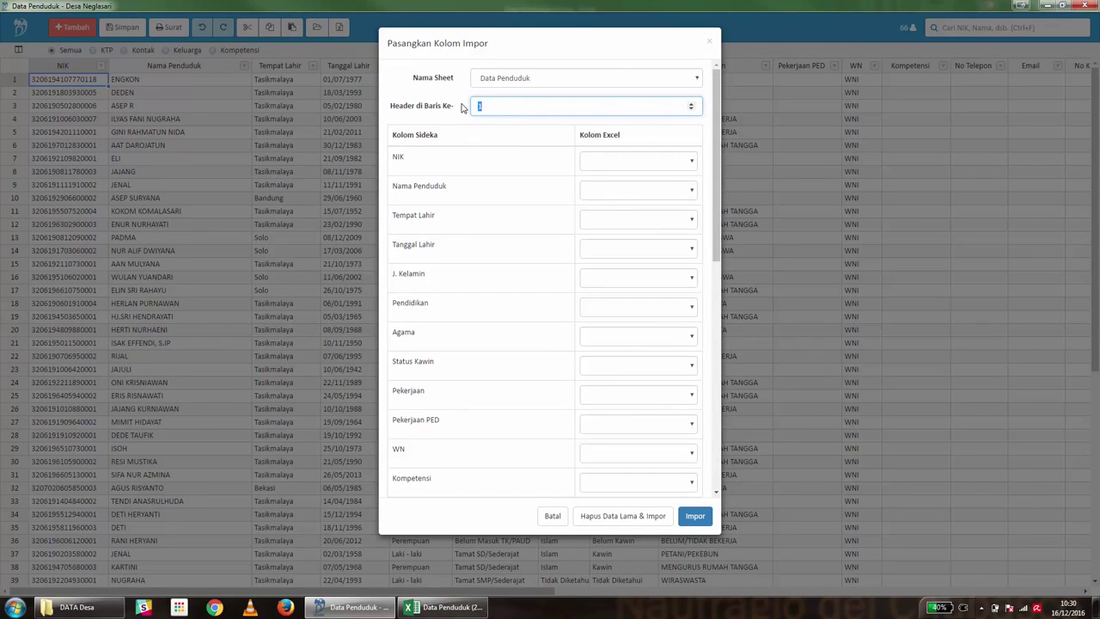
{"action": "type", "text": "6"}
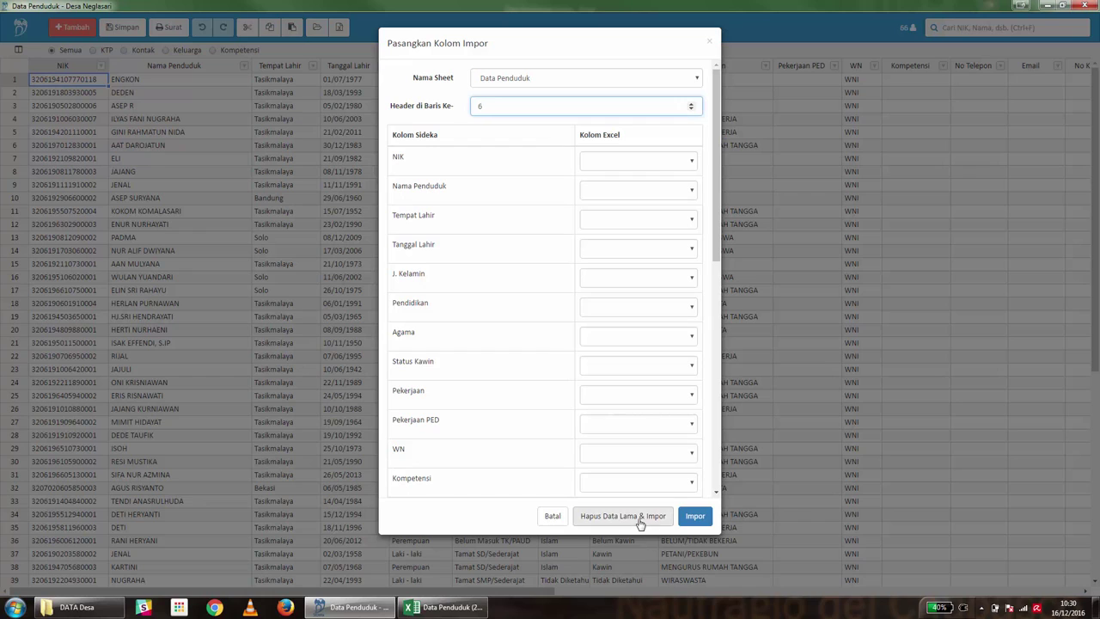
{"action": "left_click", "coordinate": [522, 140]}
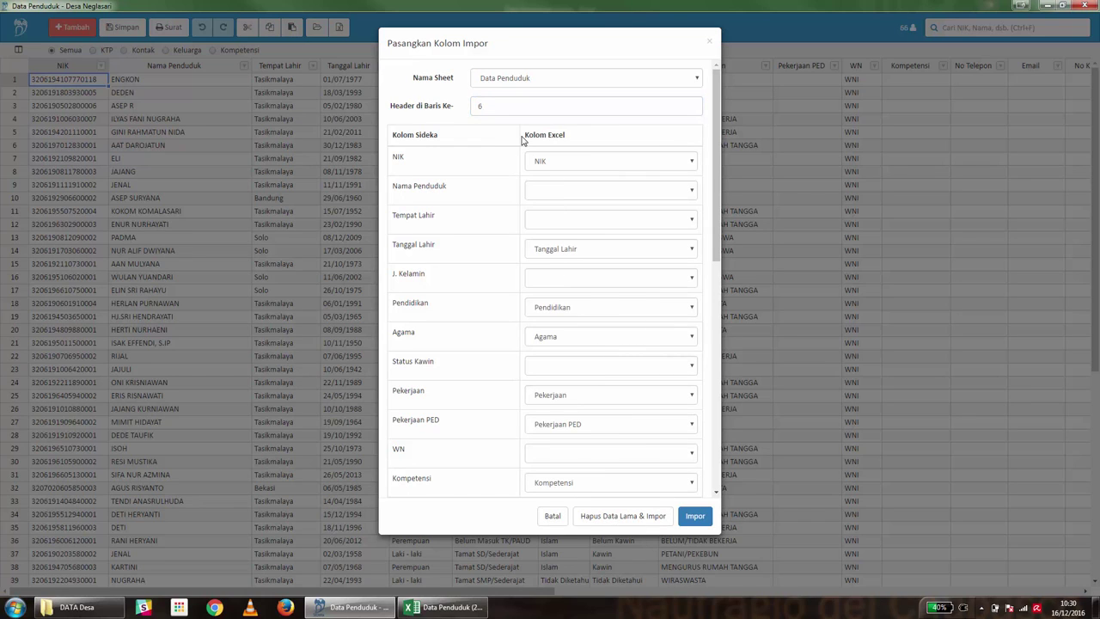
Step: Pair Nama Penduduk with Nama Warga, Tempat Lahir with Kelahiran, and J. Kelamin with Kelamin in the import column pairing
{"action": "left_click", "coordinate": [554, 195]}
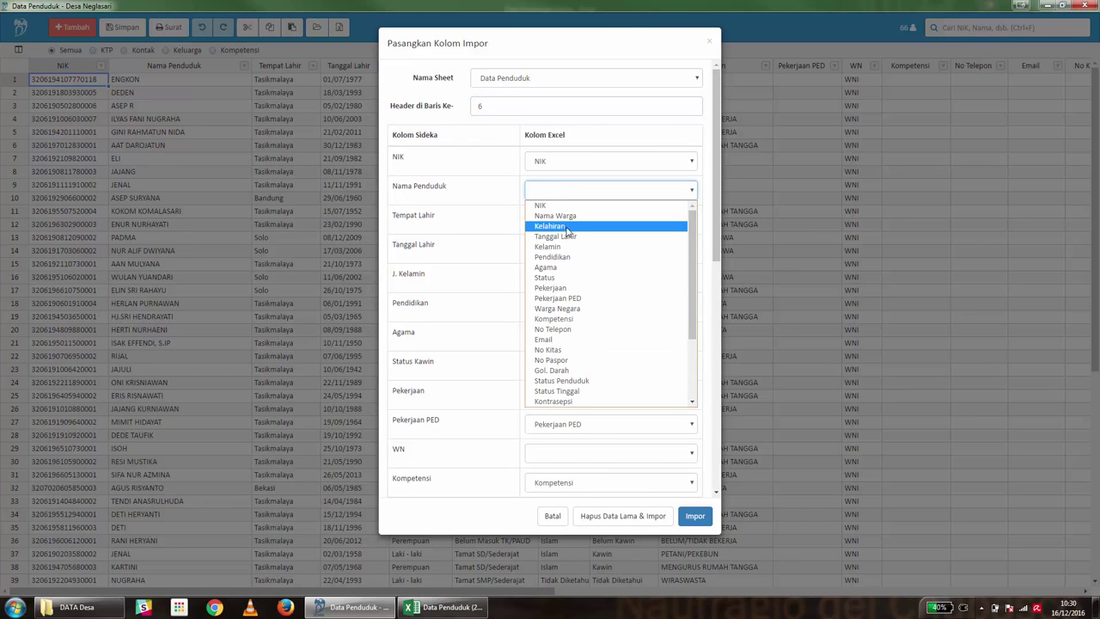
{"action": "left_click", "coordinate": [565, 216]}
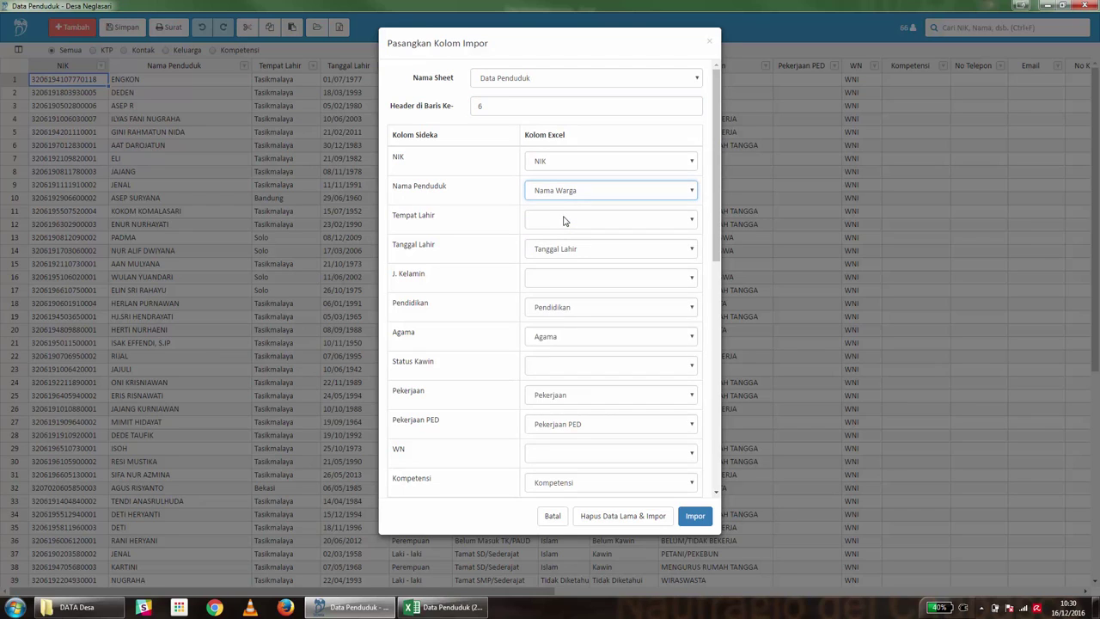
{"action": "left_click", "coordinate": [565, 221]}
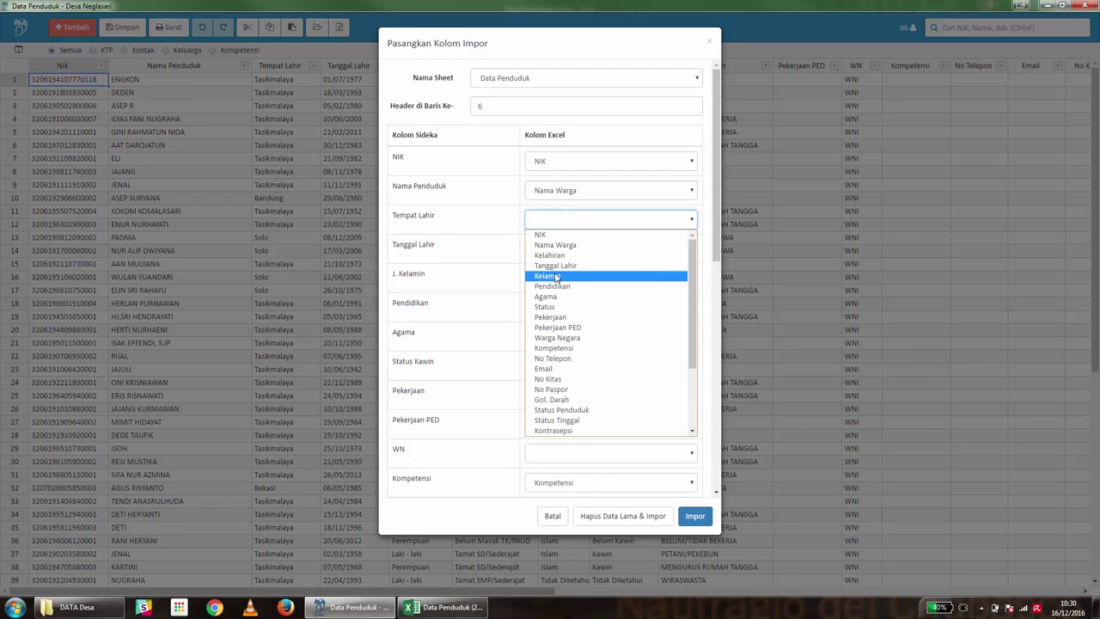
{"action": "left_click", "coordinate": [561, 255]}
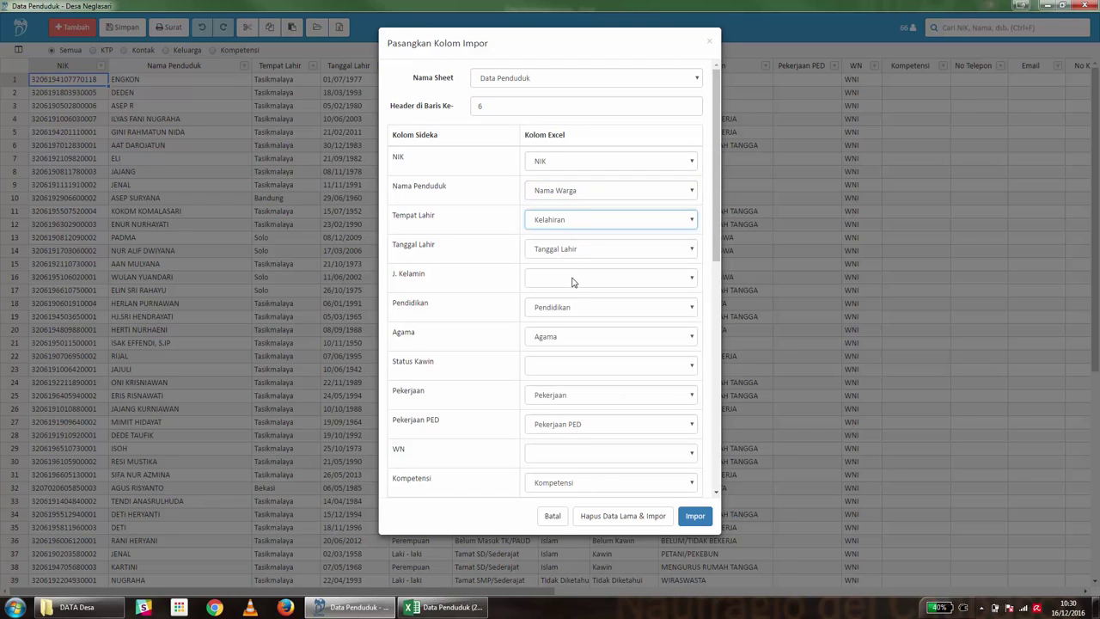
{"action": "left_click", "coordinate": [574, 281]}
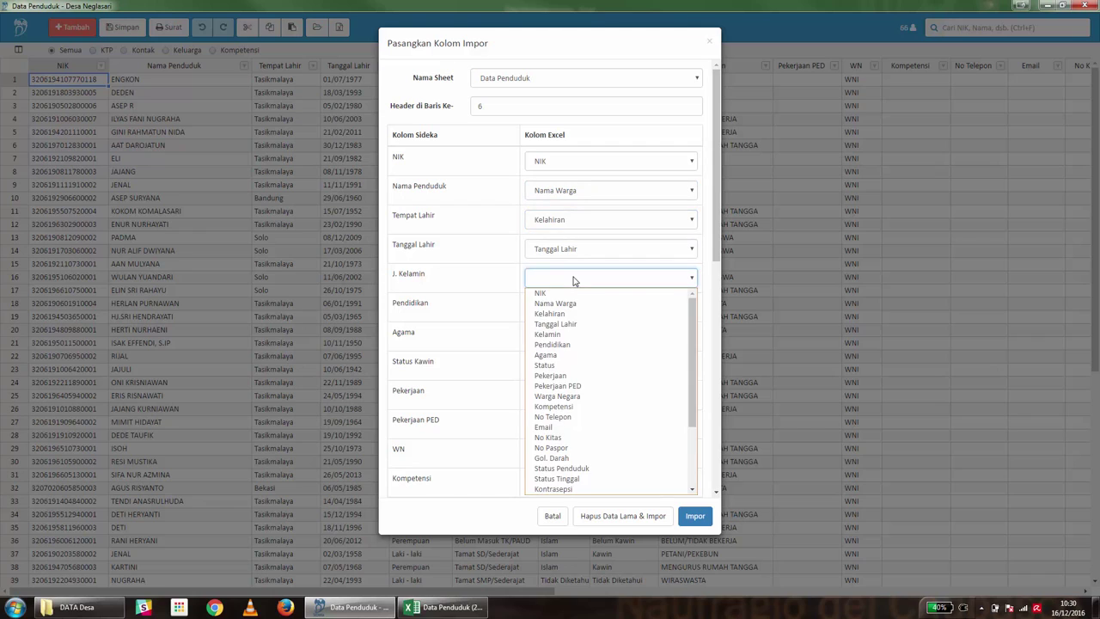
{"action": "left_click", "coordinate": [551, 339]}
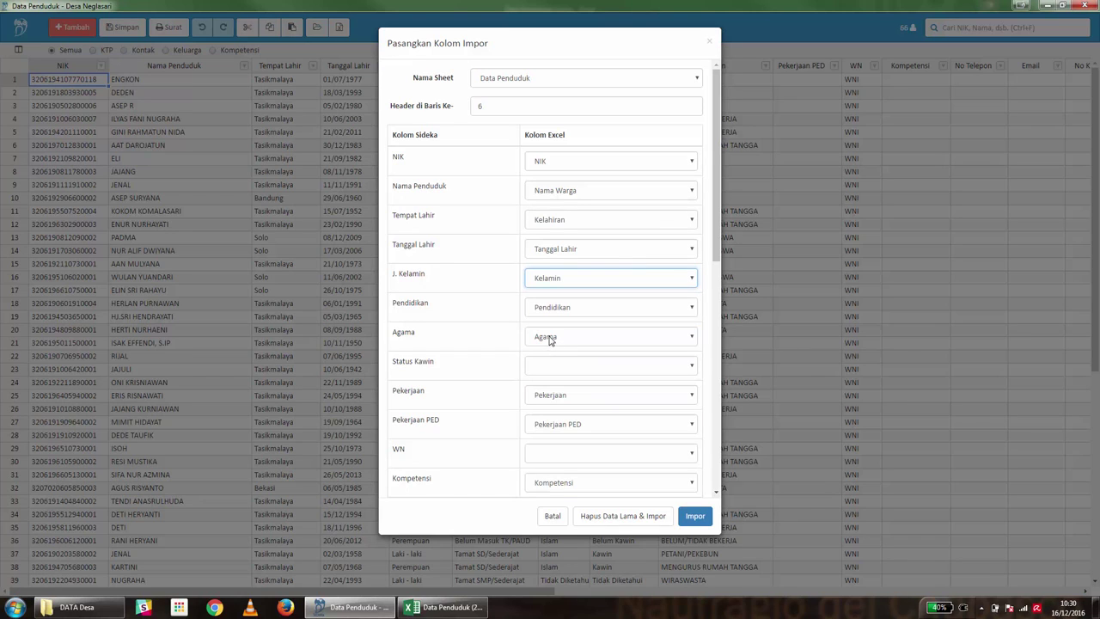
Step: Pair Status Kawin with the Excel column Status, and WN with Warga Negara
{"action": "left_click", "coordinate": [555, 367]}
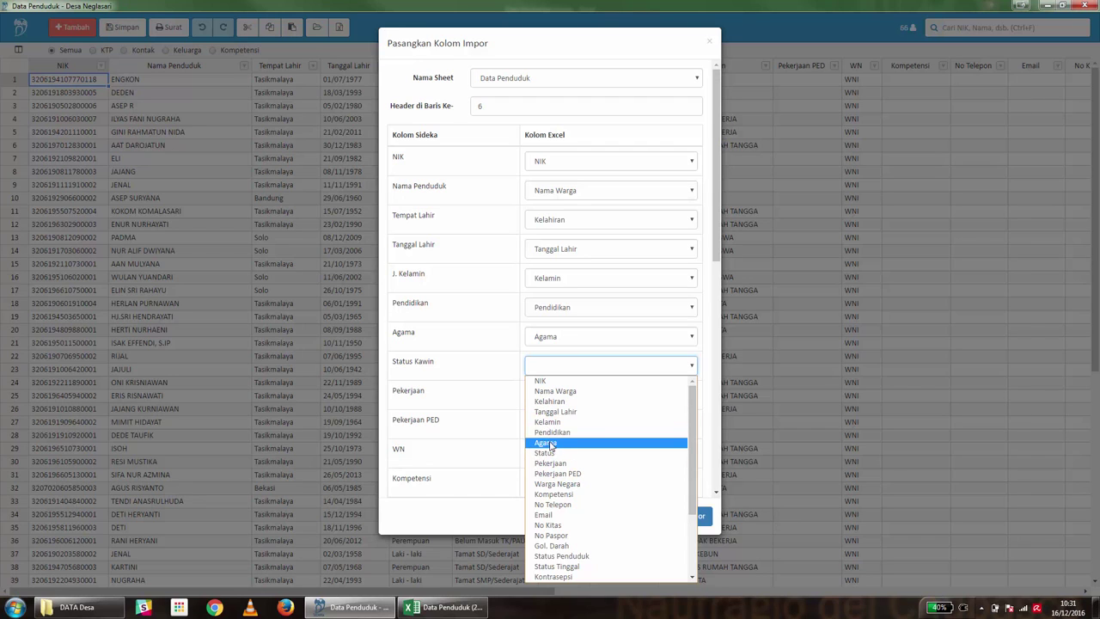
{"action": "scroll", "coordinate": [553, 516], "scroll_direction": "down", "scroll_amount": 1}
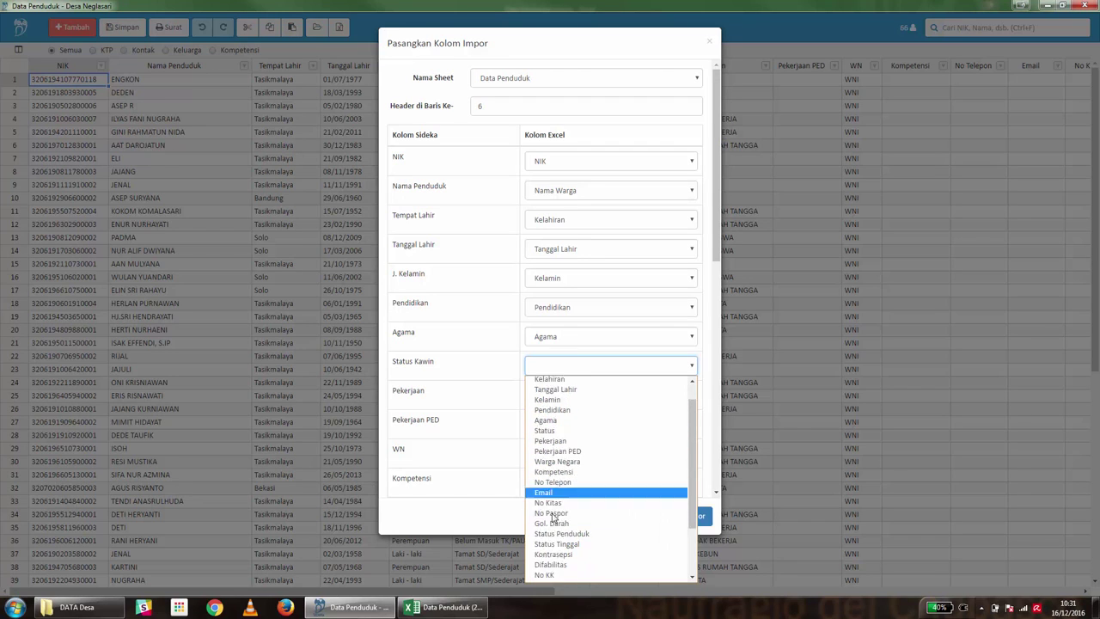
{"action": "scroll", "coordinate": [552, 516], "scroll_direction": "down", "scroll_amount": 2}
{"action": "scroll", "coordinate": [564, 451], "scroll_direction": "up", "scroll_amount": 5}
{"action": "left_click", "coordinate": [565, 452]}
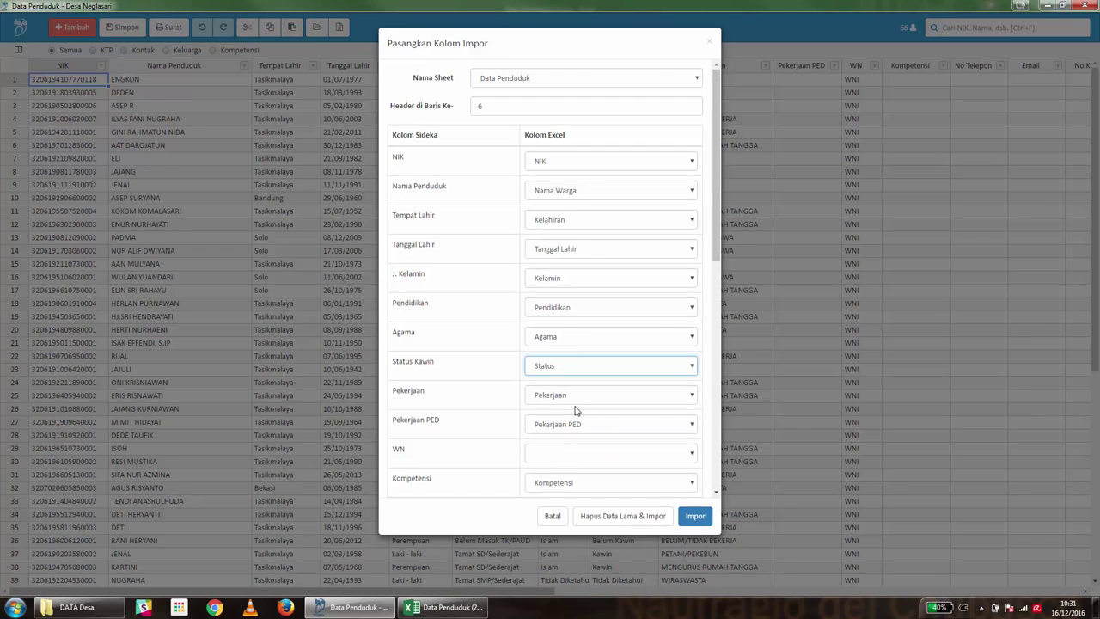
{"action": "scroll", "coordinate": [576, 411], "scroll_direction": "down", "scroll_amount": 1}
{"action": "left_click", "coordinate": [574, 400]}
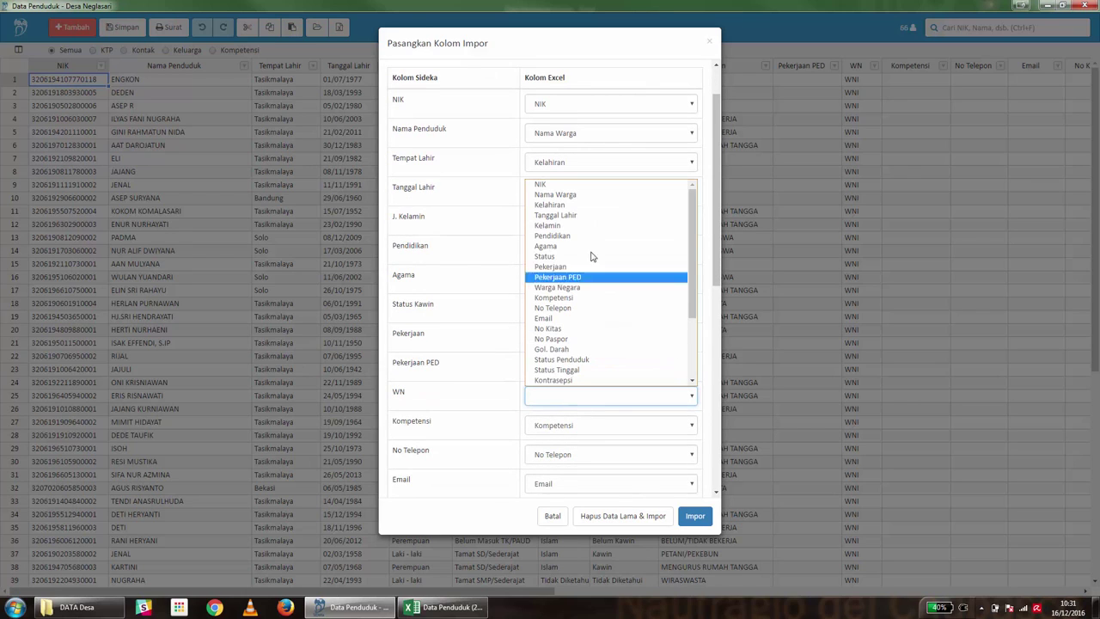
{"action": "left_click", "coordinate": [579, 292]}
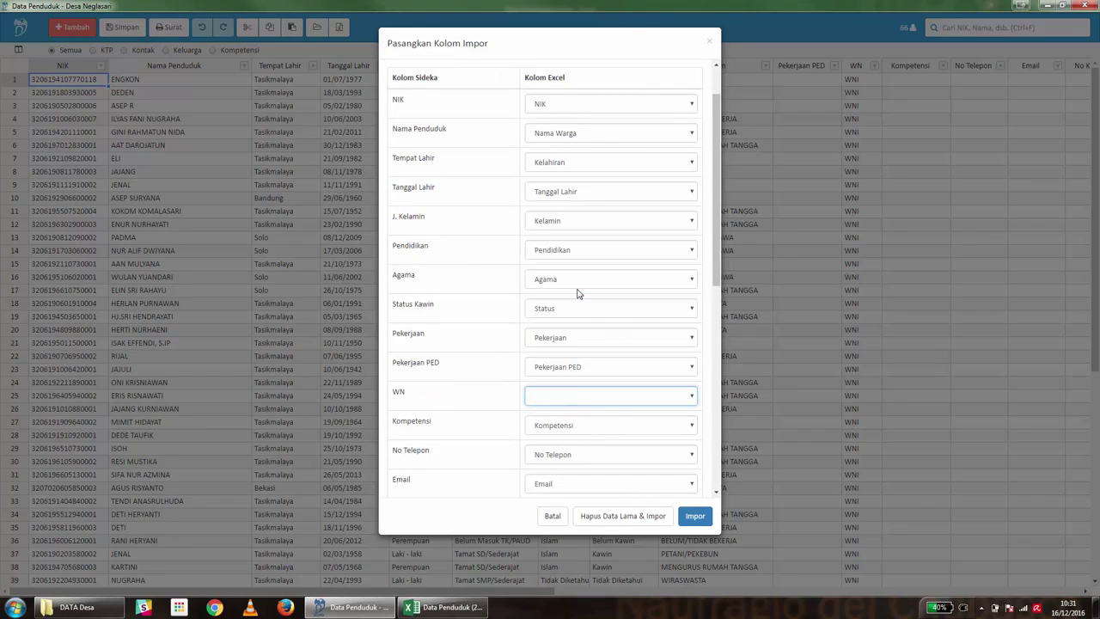
Step: Import the sheet with the old data deleted, and save the changes to the resident data
{"action": "left_click", "coordinate": [625, 519]}
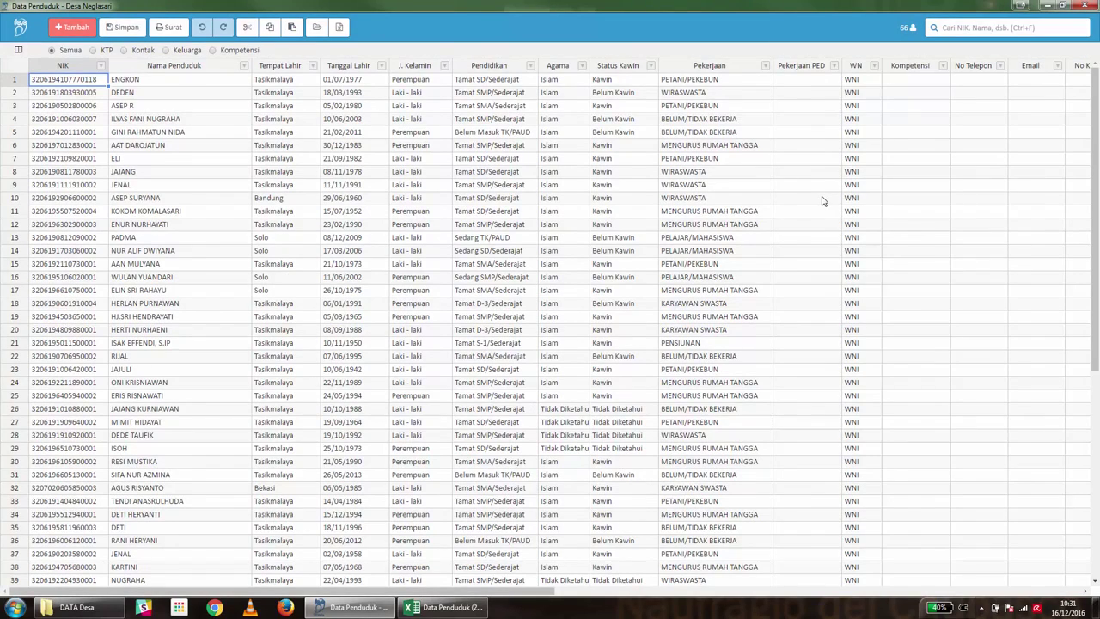
{"action": "left_click", "coordinate": [127, 32]}
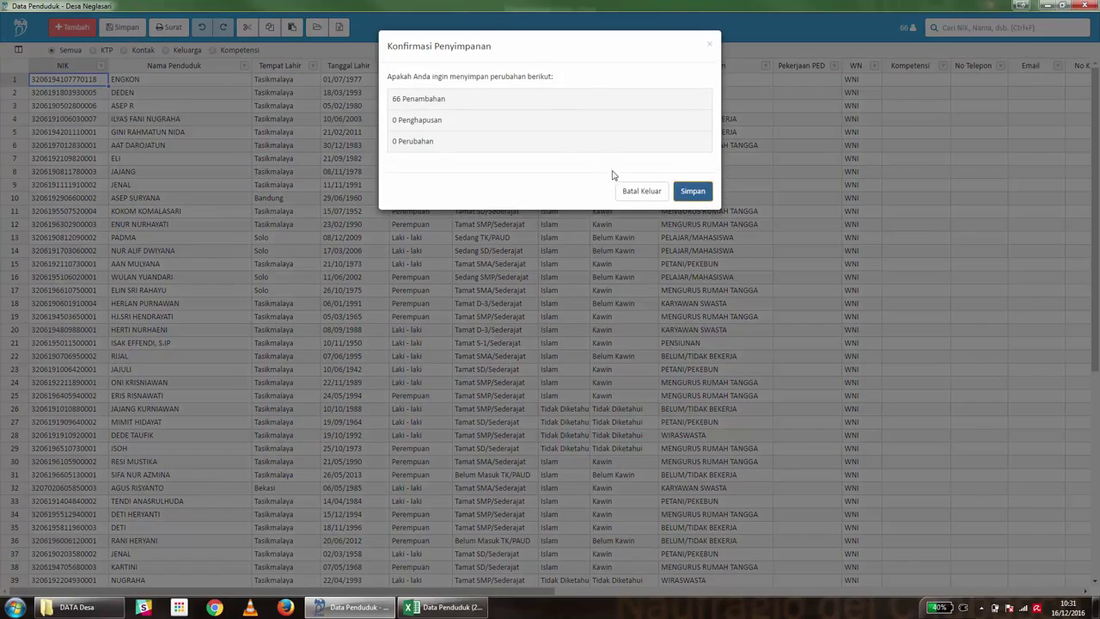
{"action": "left_click", "coordinate": [685, 198]}
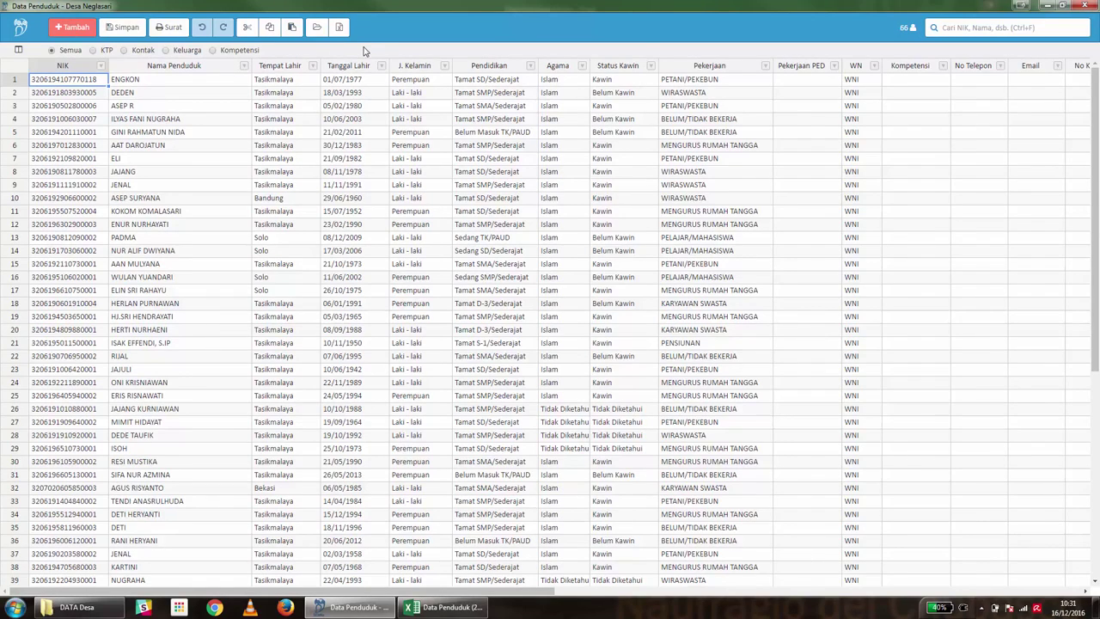
Step: View the resident table in the KTP column set and in the Kontak column set
{"action": "left_click", "coordinate": [94, 50]}
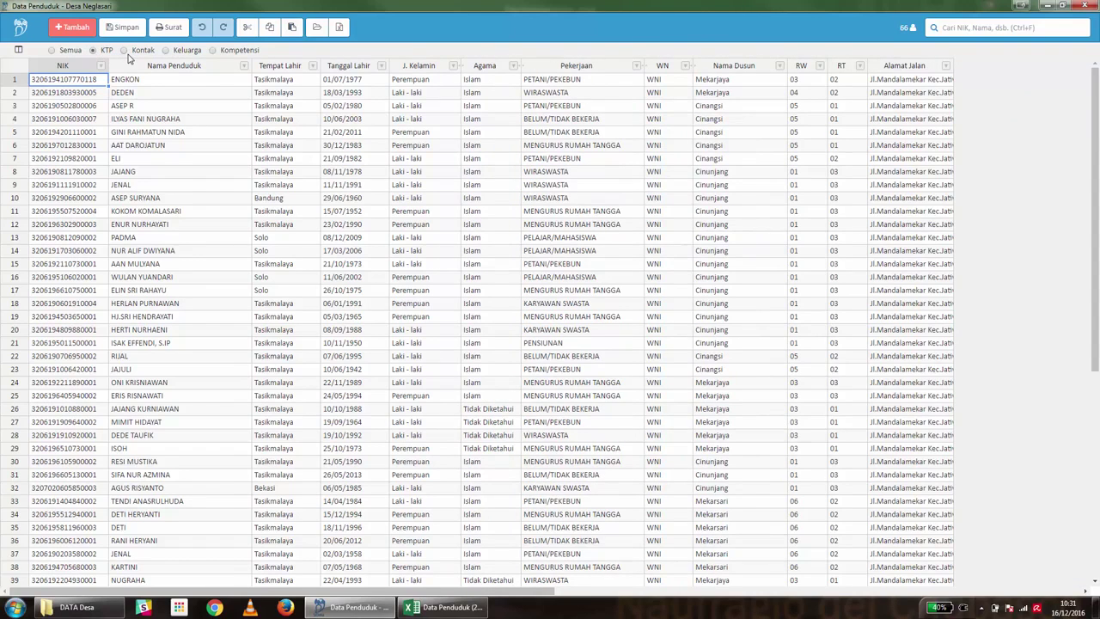
{"action": "left_click", "coordinate": [125, 51]}
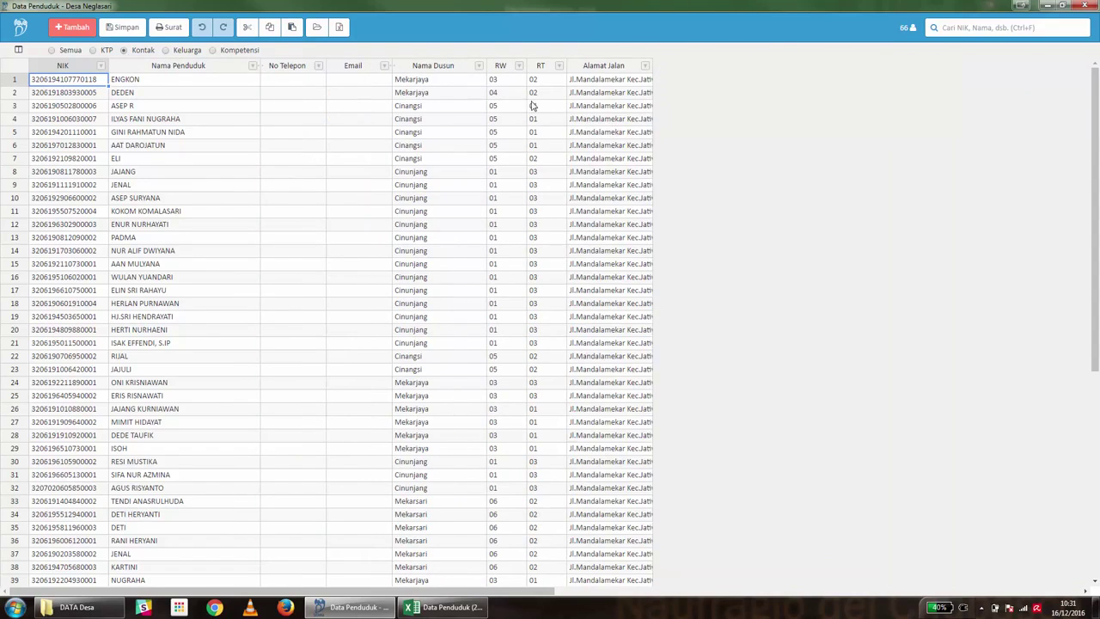
Step: View the resident table in the Keluarga and Kompetensi column sets, and return to the Semua column set
{"action": "left_click", "coordinate": [167, 51]}
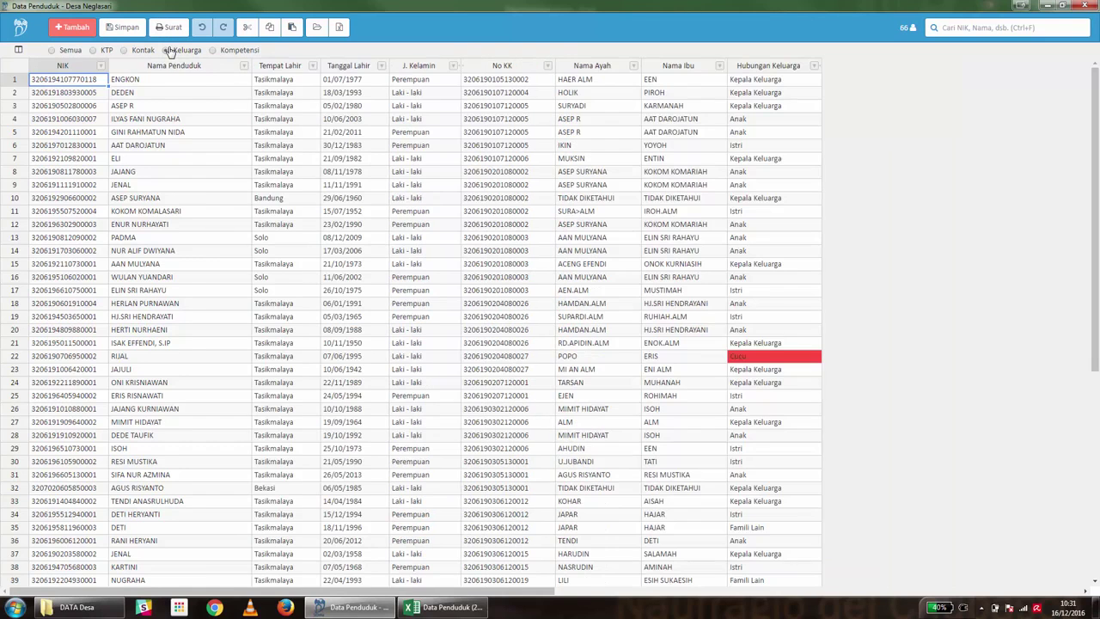
{"action": "left_click", "coordinate": [237, 53]}
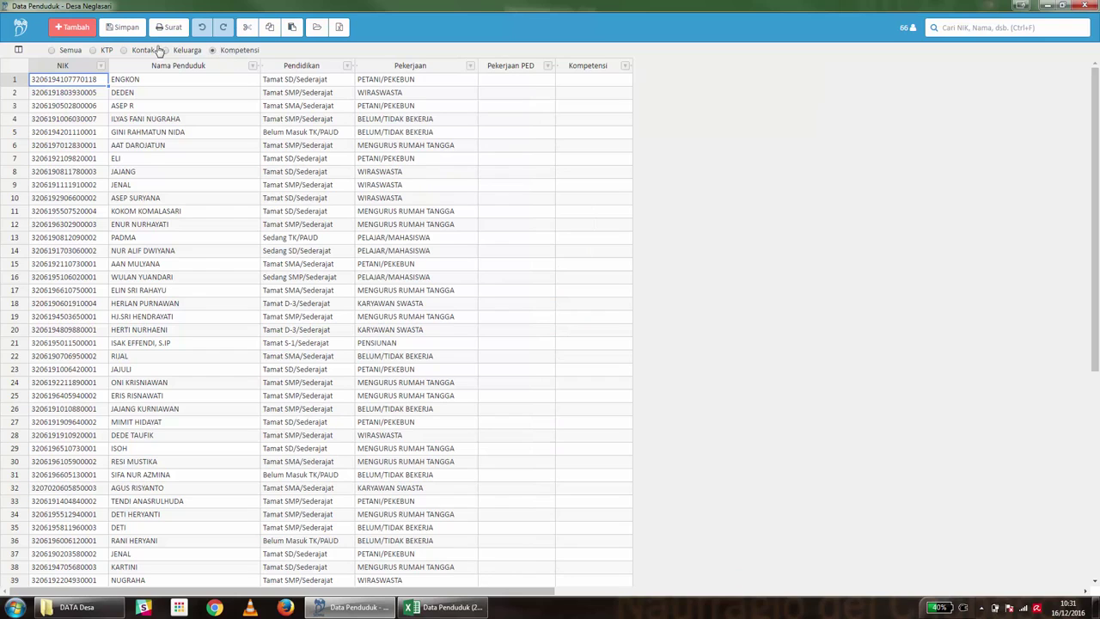
{"action": "left_click", "coordinate": [73, 51]}
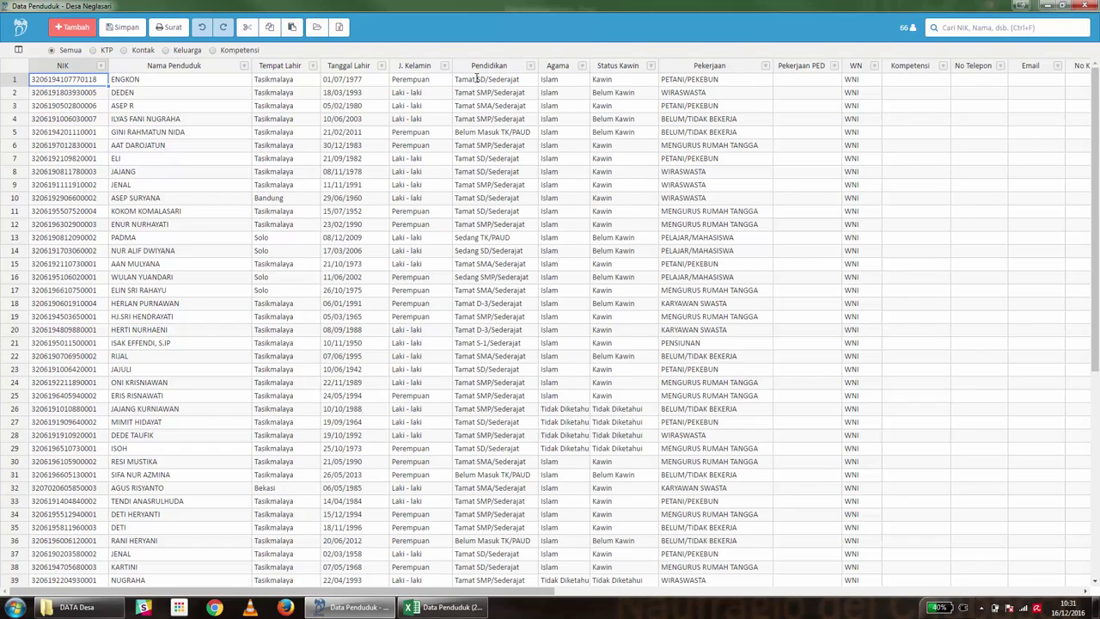
Step: Set the Pendidikan value of the resident in row 1 to Tamat SLTP
{"action": "left_click", "coordinate": [528, 80]}
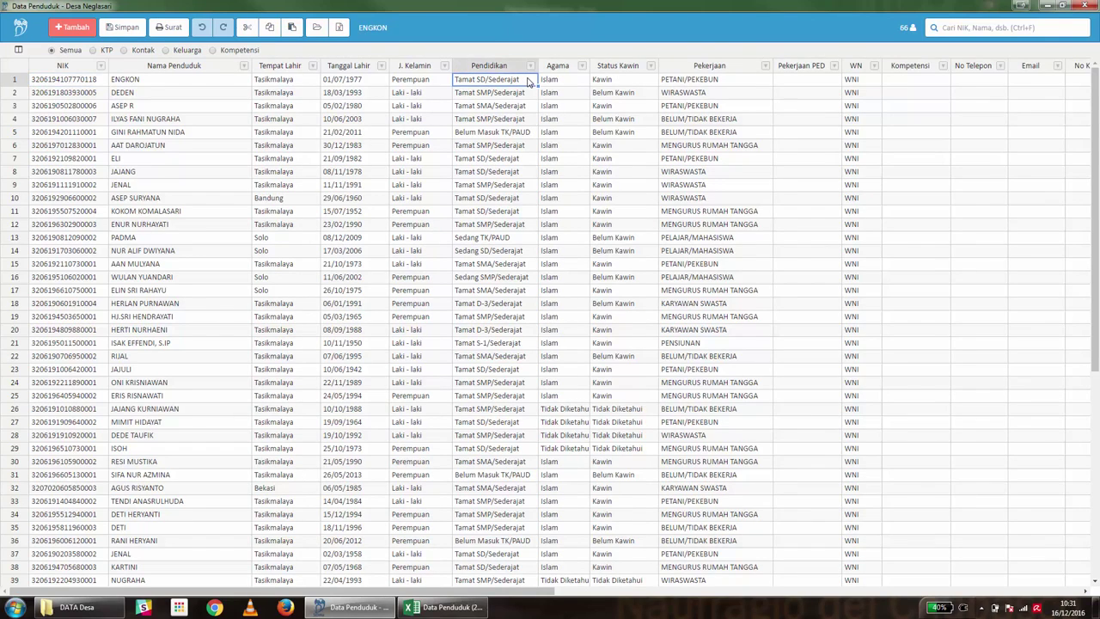
{"action": "type", "text": "Tamar"}
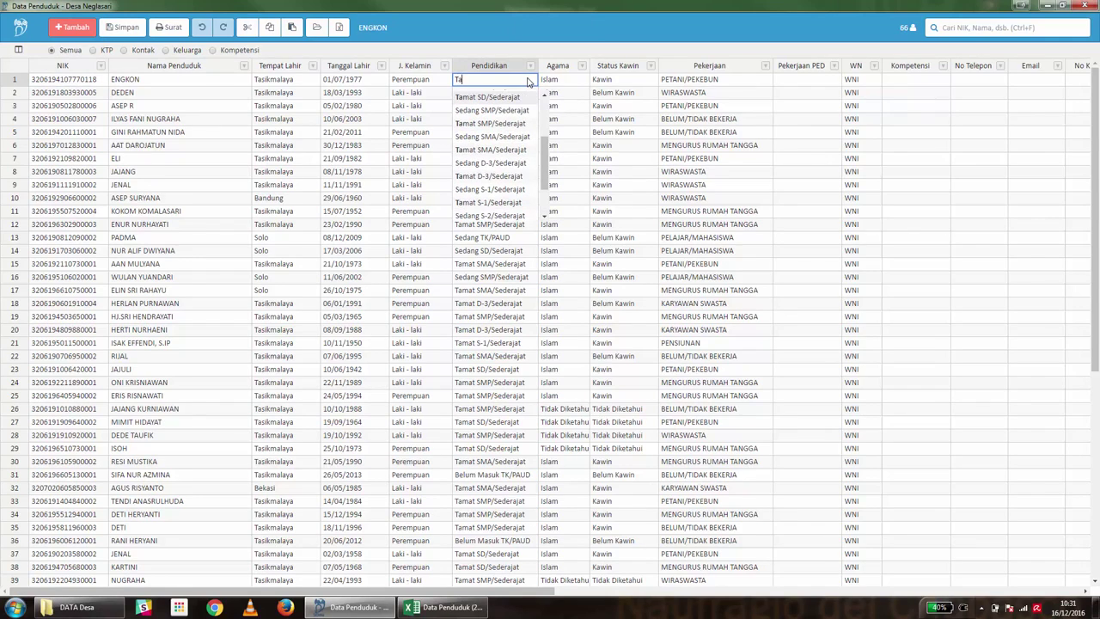
{"action": "key", "text": "BackSpace"}
{"action": "type", "text": "tSLTP"}
{"action": "key", "text": "shift+Tab"}
{"action": "key", "text": "shift+Tab"}
{"action": "key", "text": "shift+Tab"}
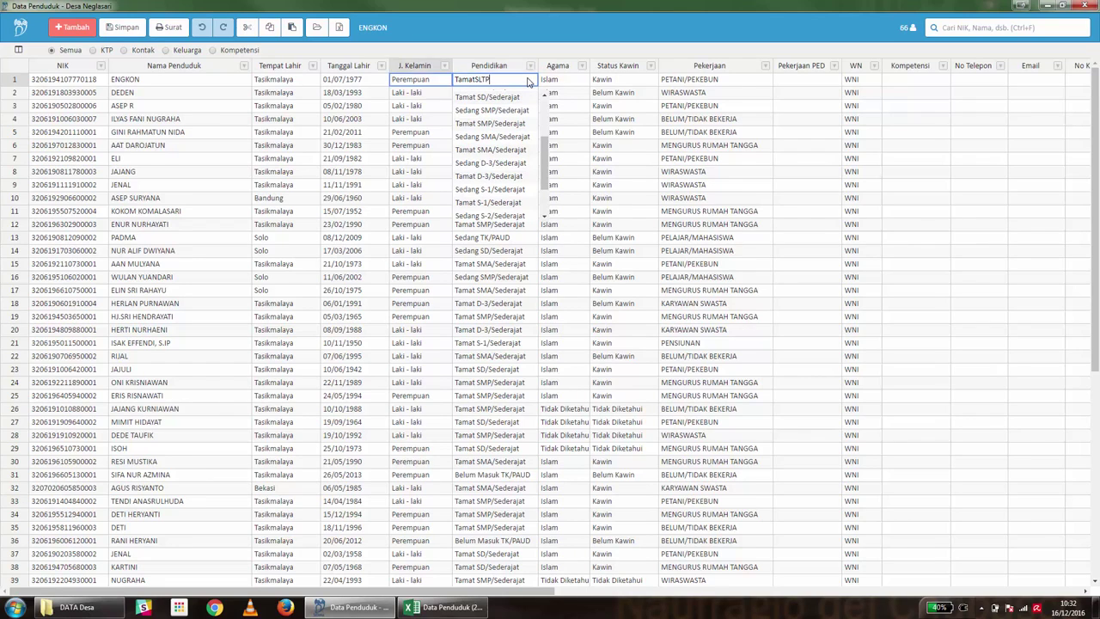
{"action": "double_click", "coordinate": [476, 80]}
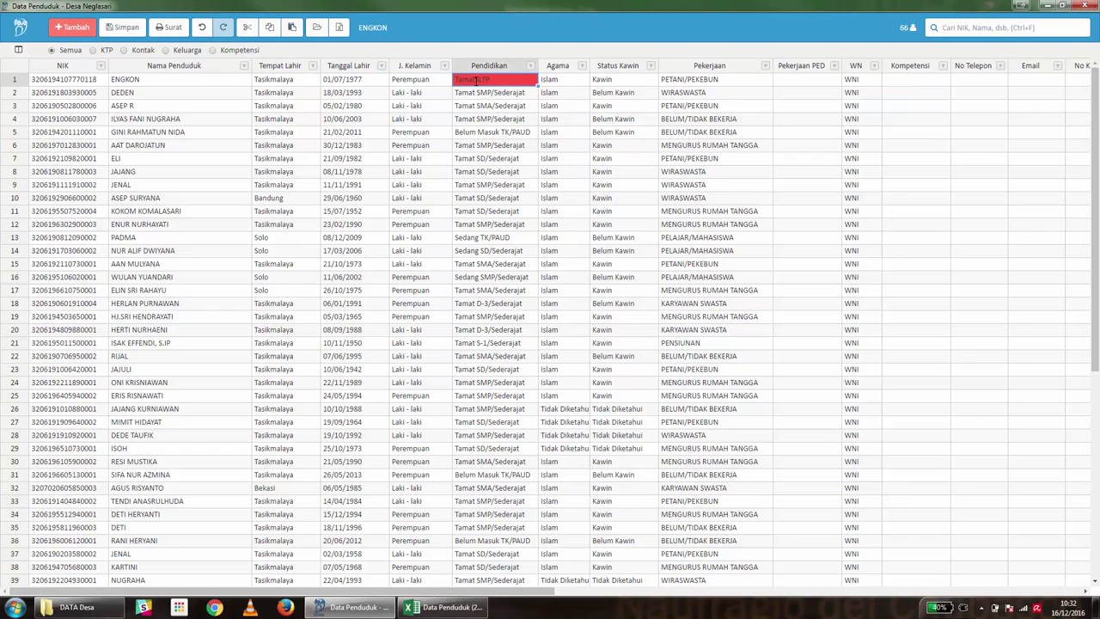
{"action": "left_click", "coordinate": [561, 82]}
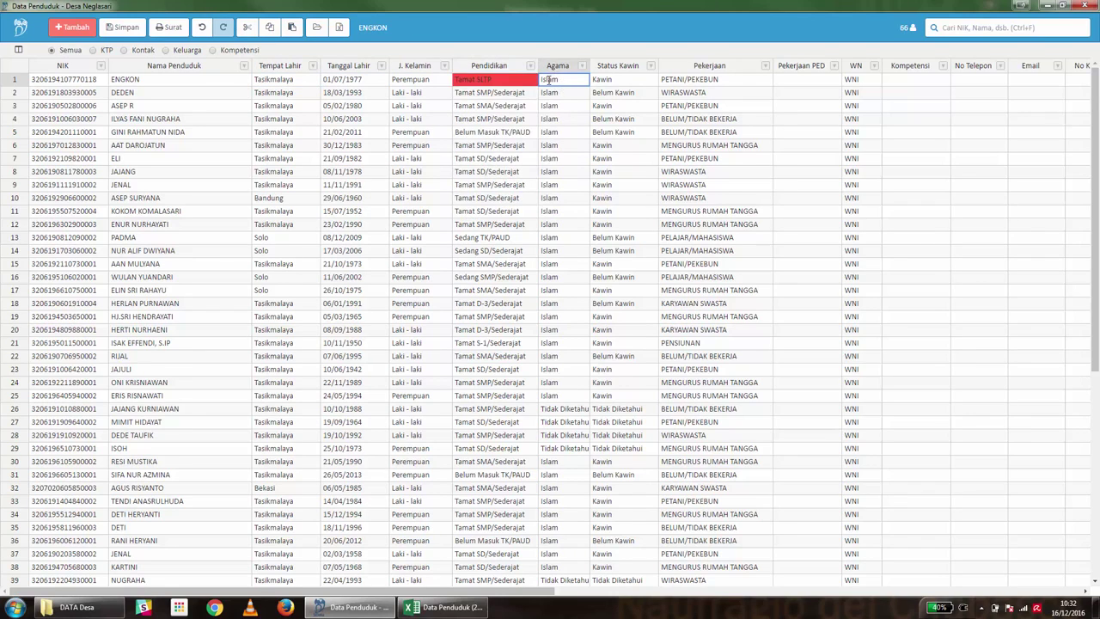
Step: Examine the list of accepted Pendidikan options for the resident in row 1
{"action": "left_click", "coordinate": [533, 82]}
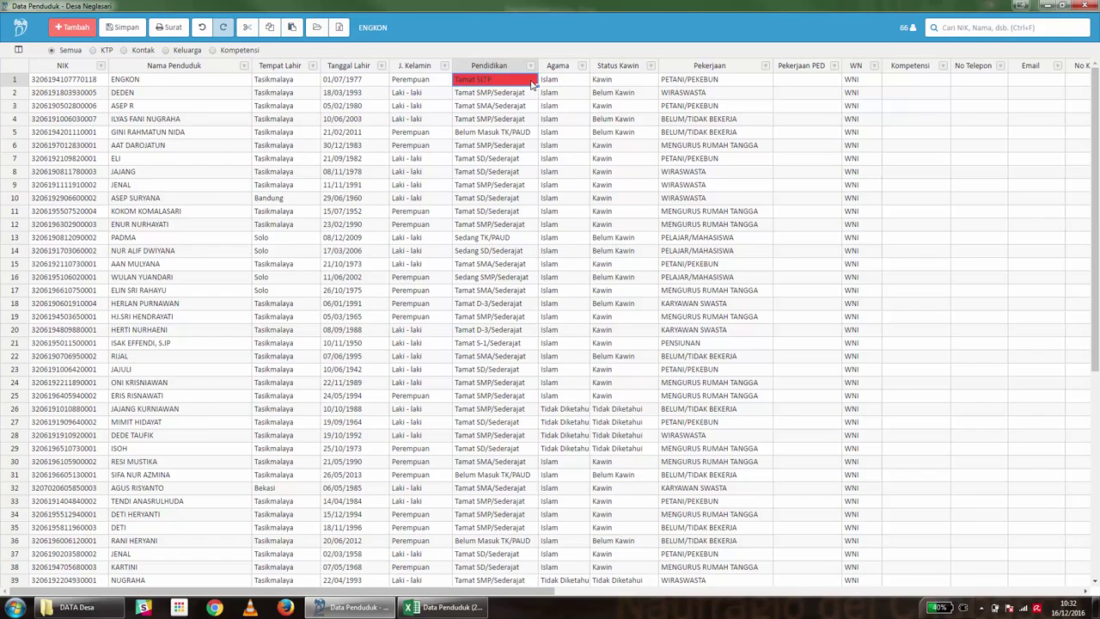
{"action": "left_click", "coordinate": [533, 83]}
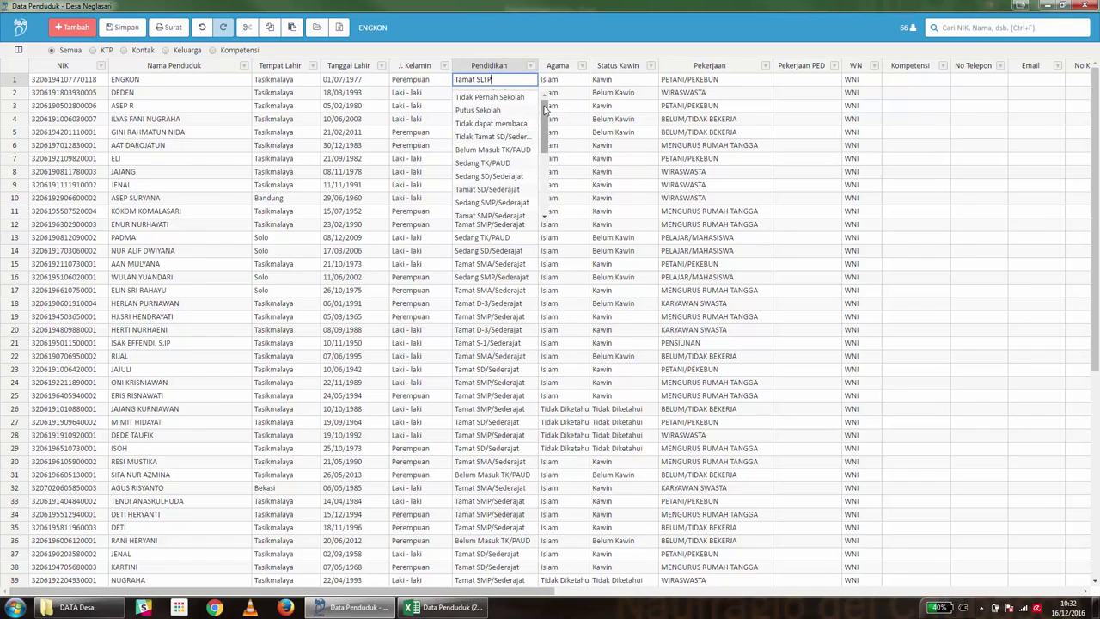
{"action": "left_click_drag", "start_coordinate": [543, 123], "coordinate": [543, 166]}
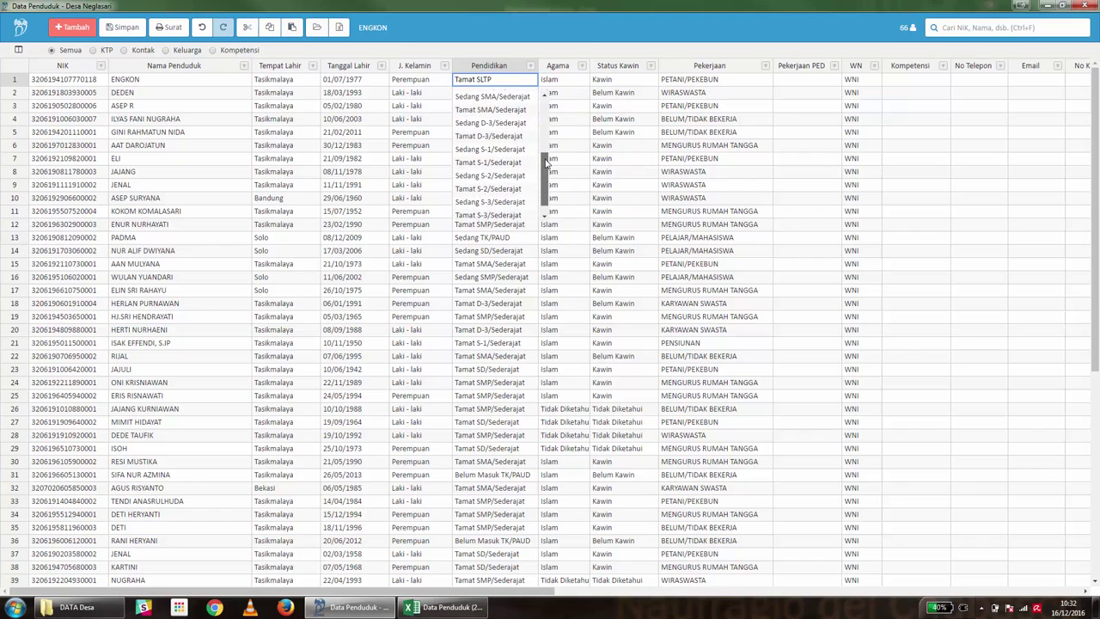
{"action": "scroll", "coordinate": [518, 201], "scroll_direction": "down", "scroll_amount": 1}
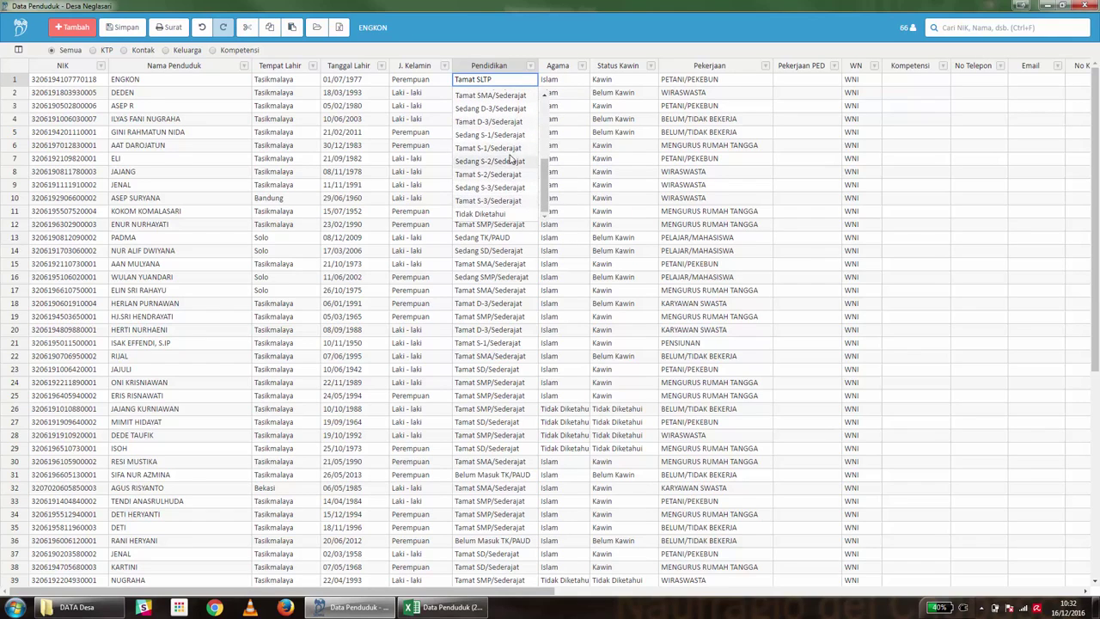
{"action": "scroll", "coordinate": [512, 142], "scroll_direction": "up", "scroll_amount": 5}
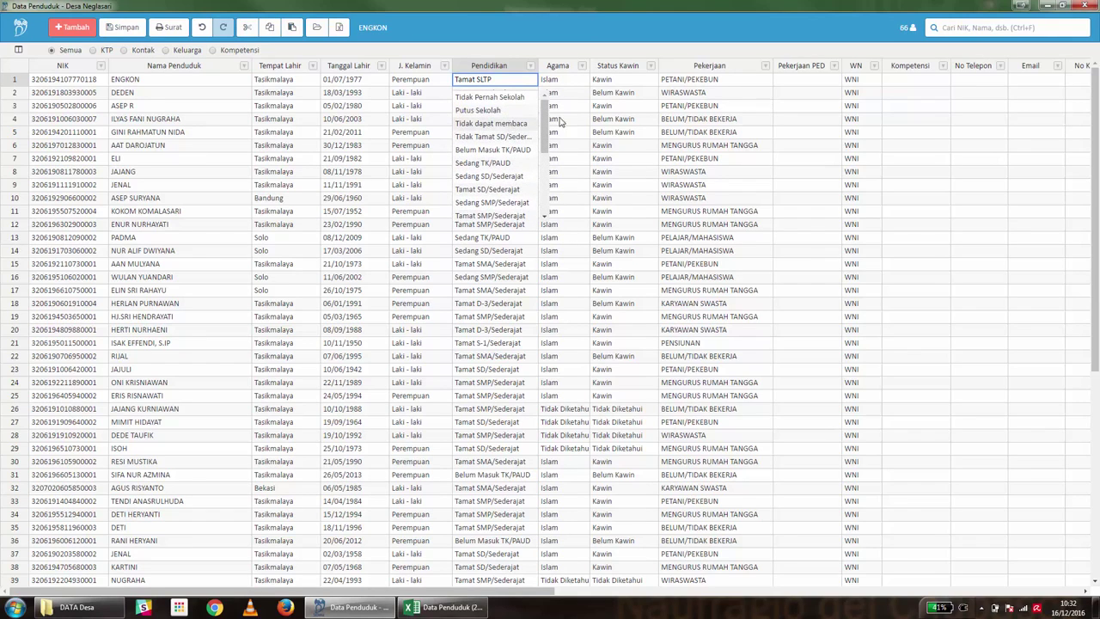
Step: Try to shorten the Pekerjaan value in row 1 to PETANI
{"action": "left_click", "coordinate": [690, 79]}
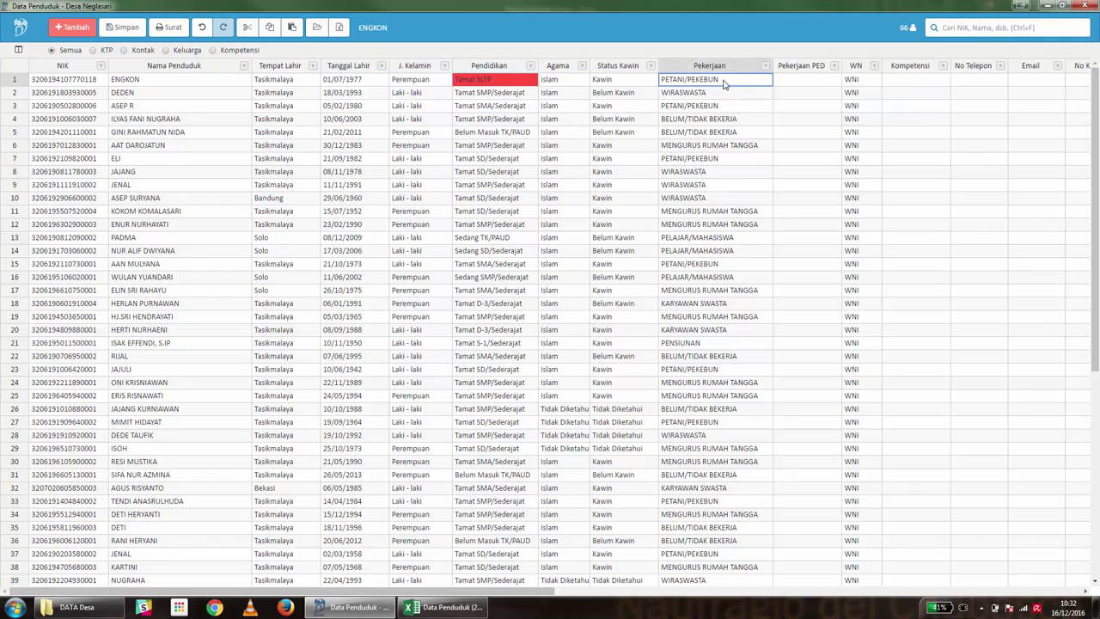
{"action": "left_click", "coordinate": [724, 81]}
{"action": "left_click_drag", "start_coordinate": [720, 80], "coordinate": [684, 80]}
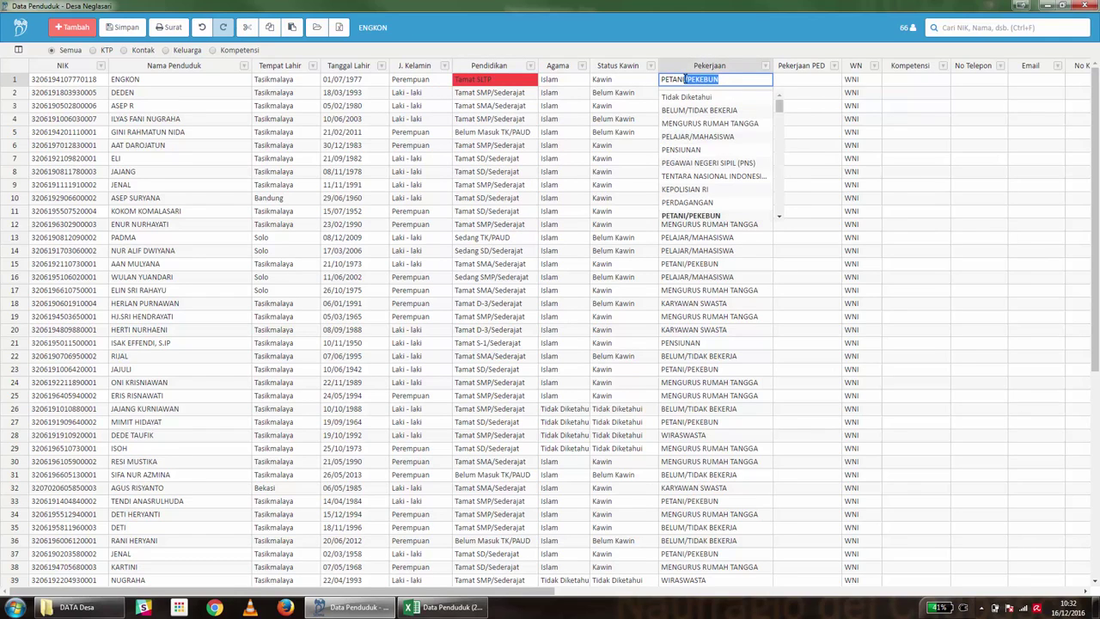
{"action": "key", "text": "BackSpace"}
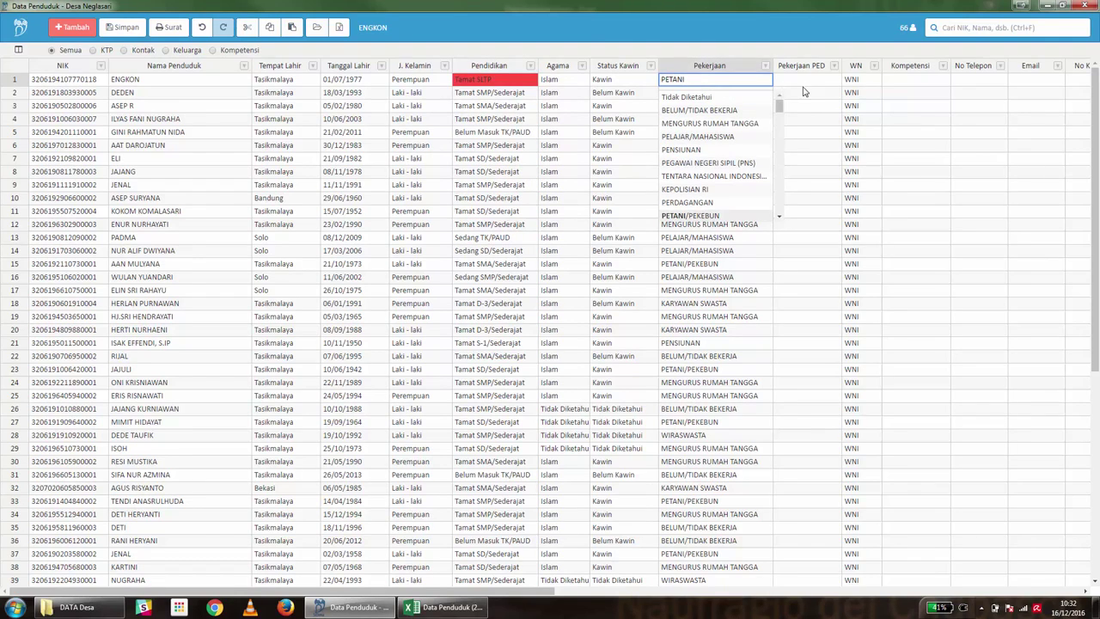
{"action": "left_click", "coordinate": [805, 92]}
Step: Replace the Pekerjaan value in row 1 with BURUH PEKEBUn
{"action": "left_click", "coordinate": [738, 82]}
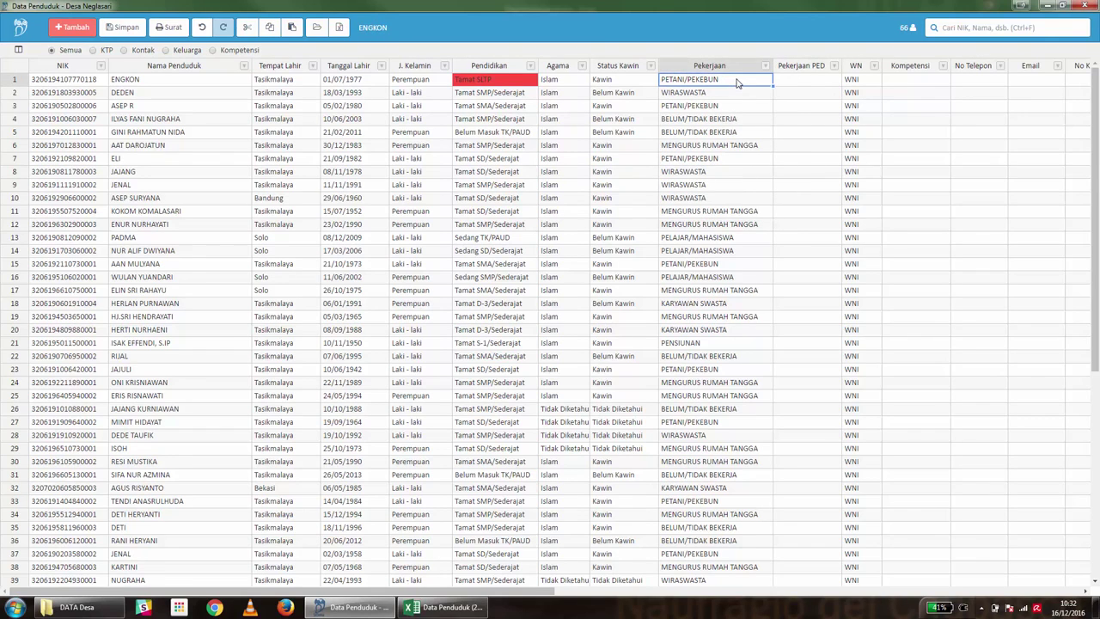
{"action": "type", "text": "Burh"}
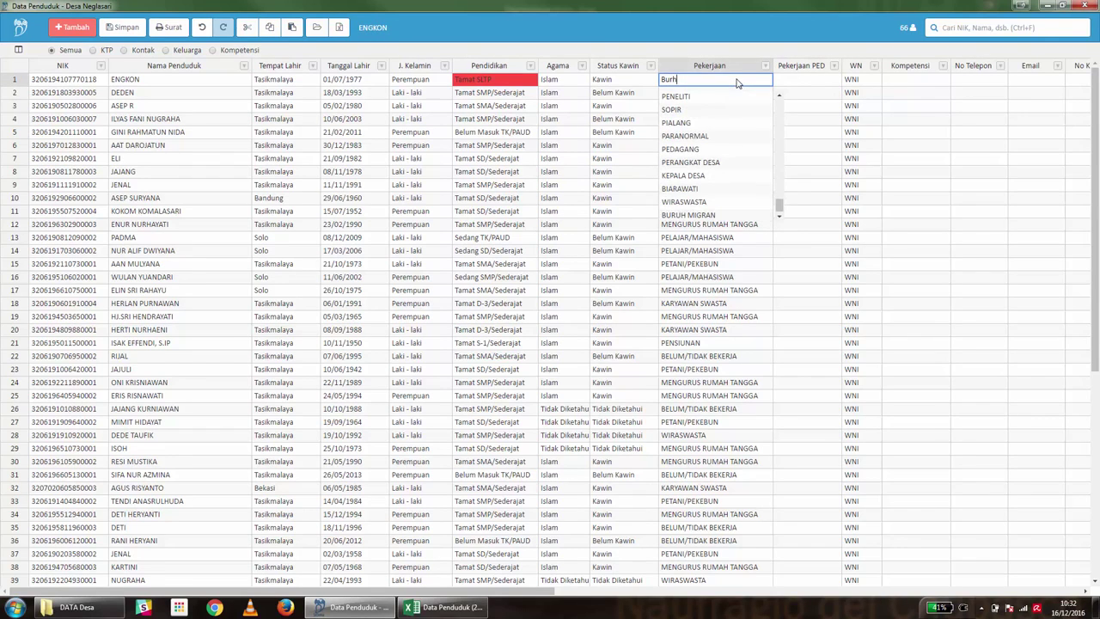
{"action": "key", "text": "BackSpace"}
{"action": "key", "text": "BackSpace"}
{"action": "key", "text": "BackSpace"}
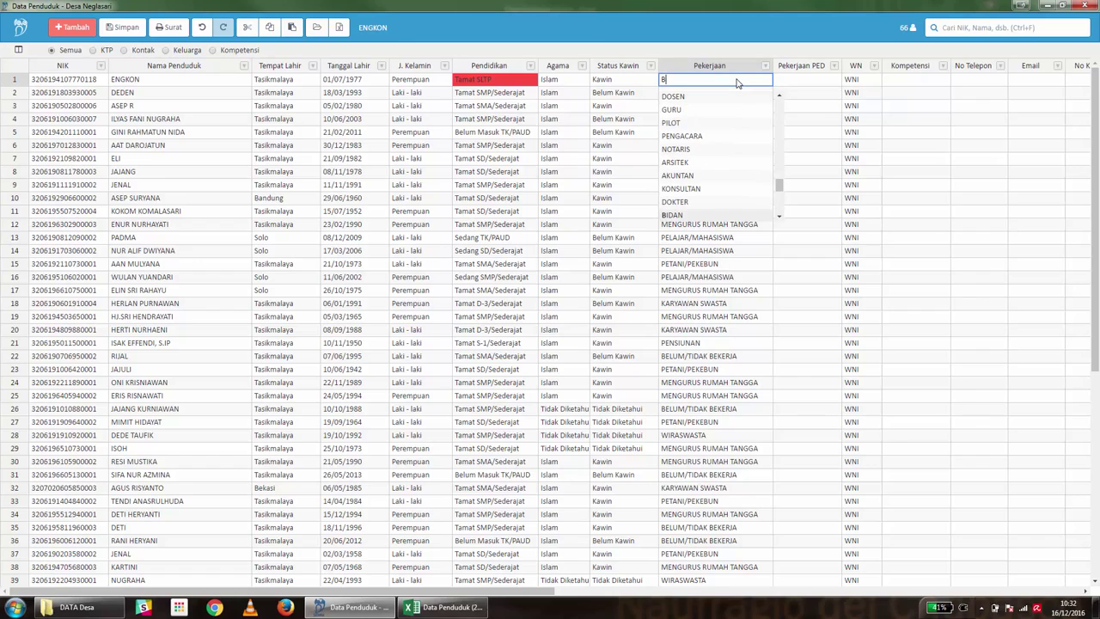
{"action": "type", "text": "URUH"}
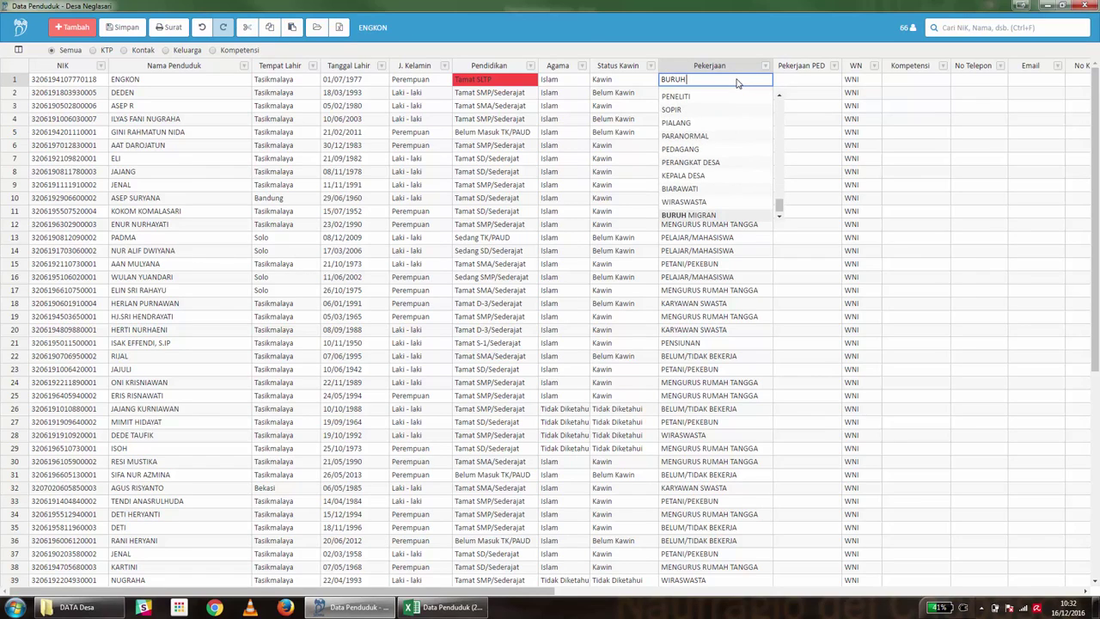
{"action": "type", "text": " TA"}
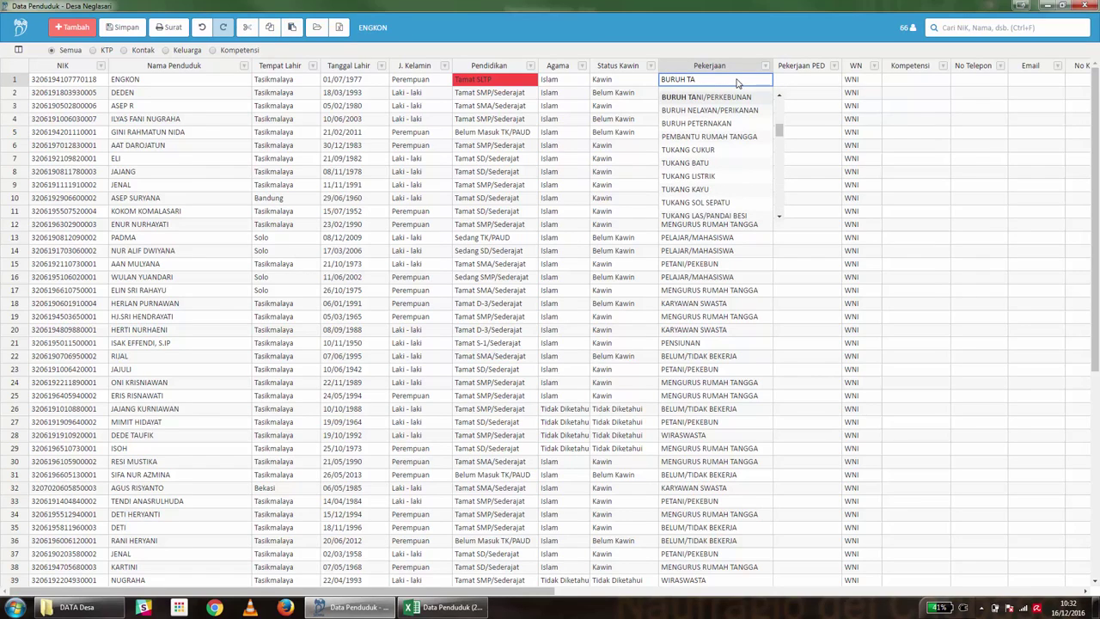
{"action": "key", "text": "BackSpace"}
{"action": "key", "text": "BackSpace"}
{"action": "key", "text": "BackSpace"}
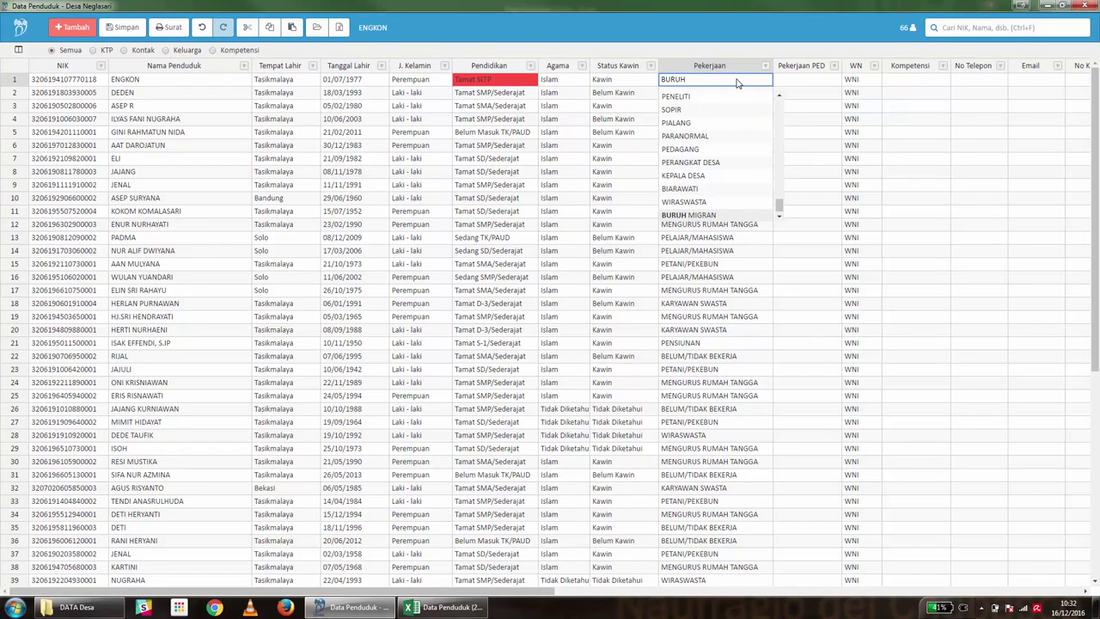
{"action": "type", "text": "PEKE"}
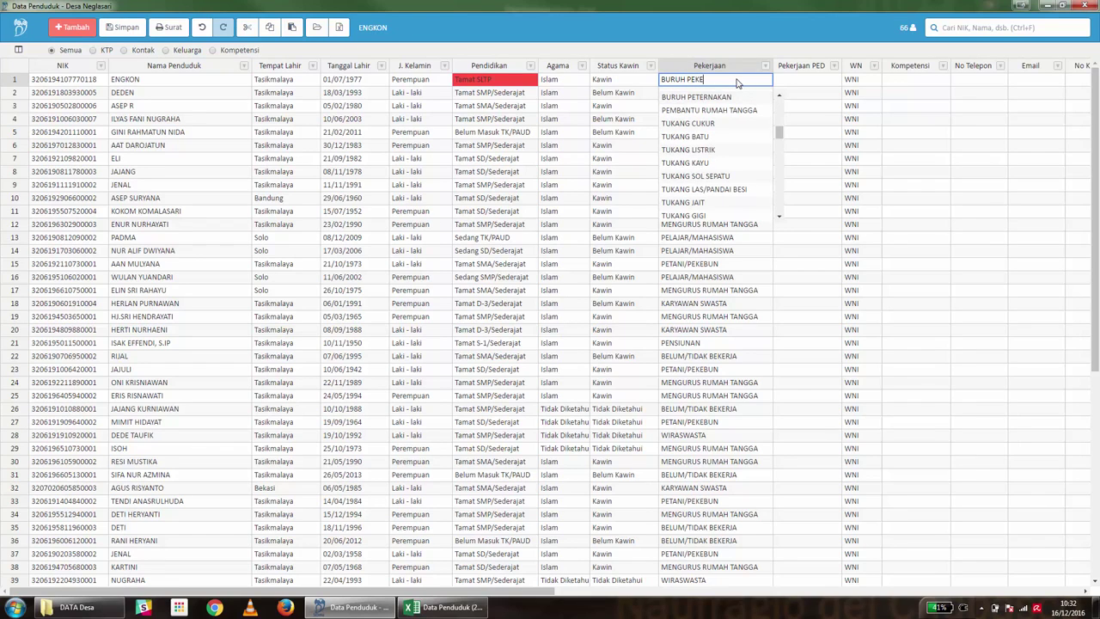
{"action": "type", "text": "BUN"}
{"action": "left_click", "coordinate": [798, 94]}
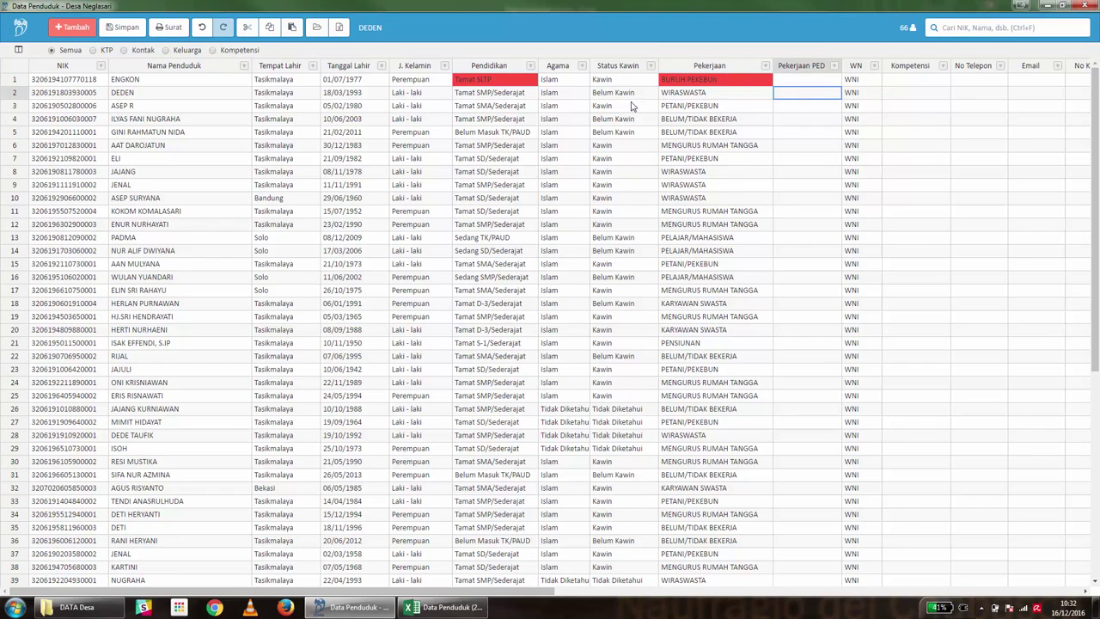
Step: Generate a letter for the resident in row 1 and save it as a Word document named Surat plus the resident's name
{"action": "left_click", "coordinate": [362, 80]}
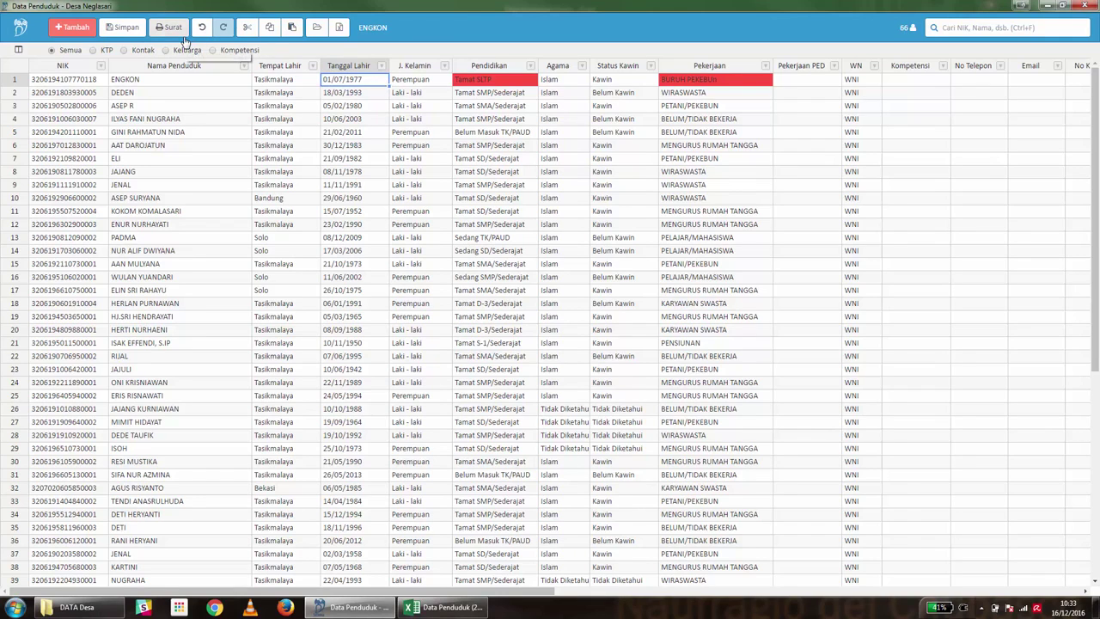
{"action": "left_click", "coordinate": [137, 79]}
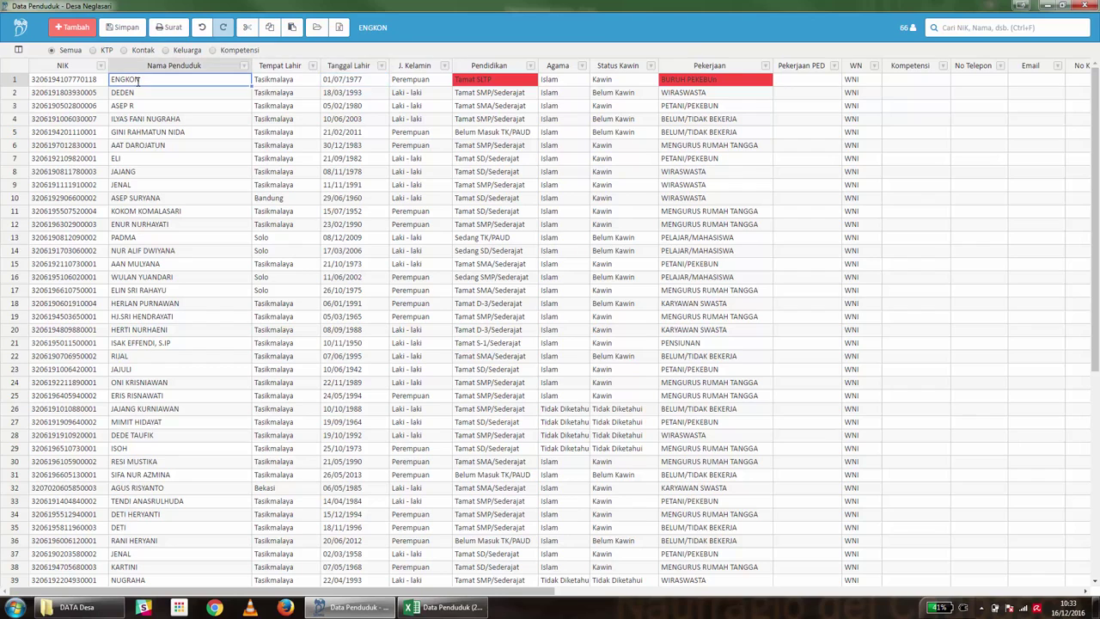
{"action": "left_click", "coordinate": [172, 30]}
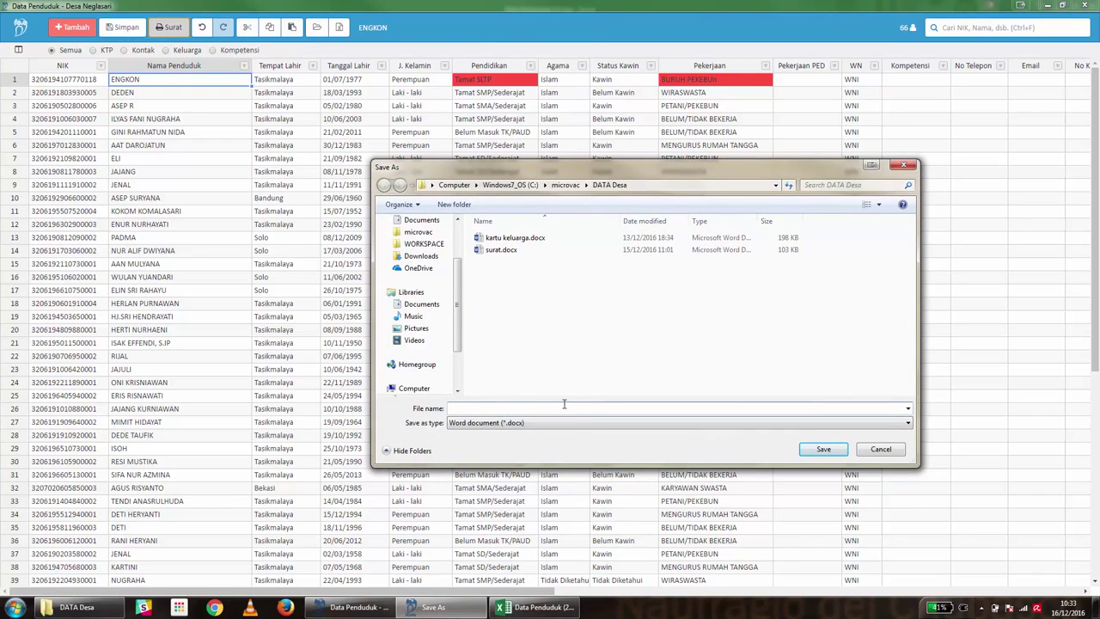
{"action": "left_click", "coordinate": [565, 404]}
{"action": "type", "text": "Surat Engkon"}
{"action": "left_click", "coordinate": [831, 450]}
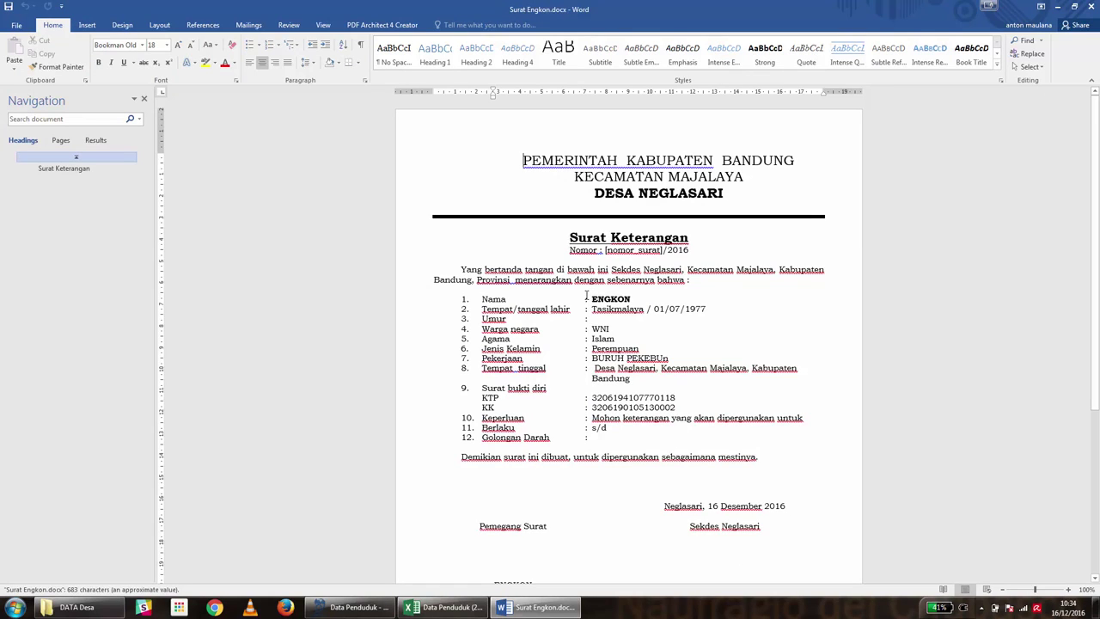
Step: Check the resident's details in the generated Surat Keterangan in Word, and close the document
{"action": "left_click_drag", "start_coordinate": [587, 295], "coordinate": [482, 299]}
{"action": "left_click", "coordinate": [623, 299]}
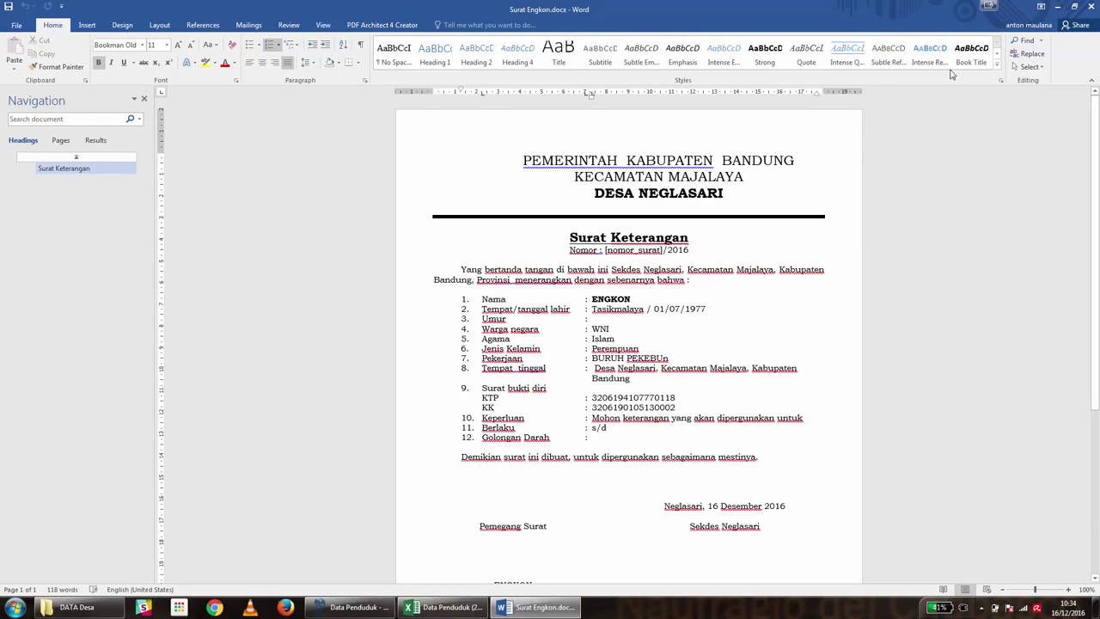
{"action": "left_click", "coordinate": [1096, 6]}
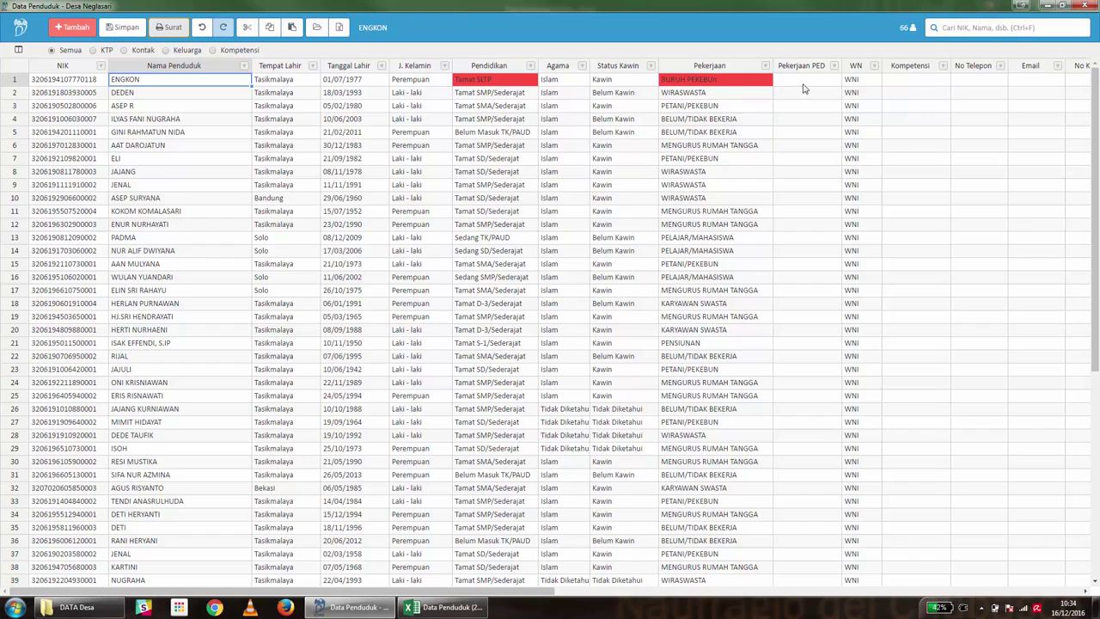
Step: Set Pekerjaan PED in row 1 to Petani and fill the value down through row 26
{"action": "left_click", "coordinate": [856, 79]}
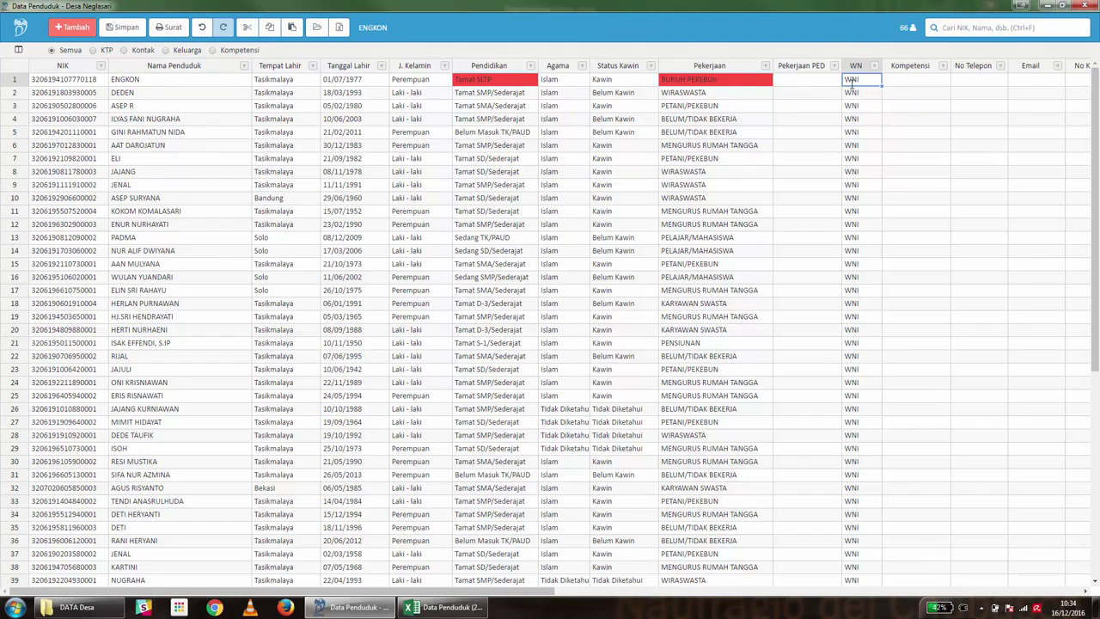
{"action": "left_click", "coordinate": [817, 82]}
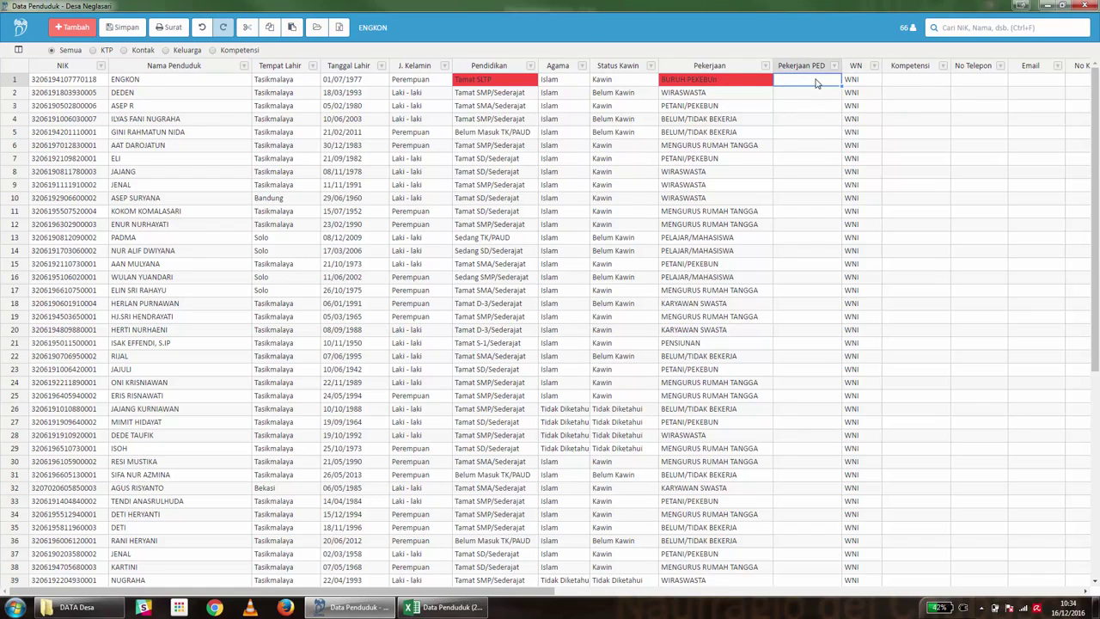
{"action": "type", "text": "petan"}
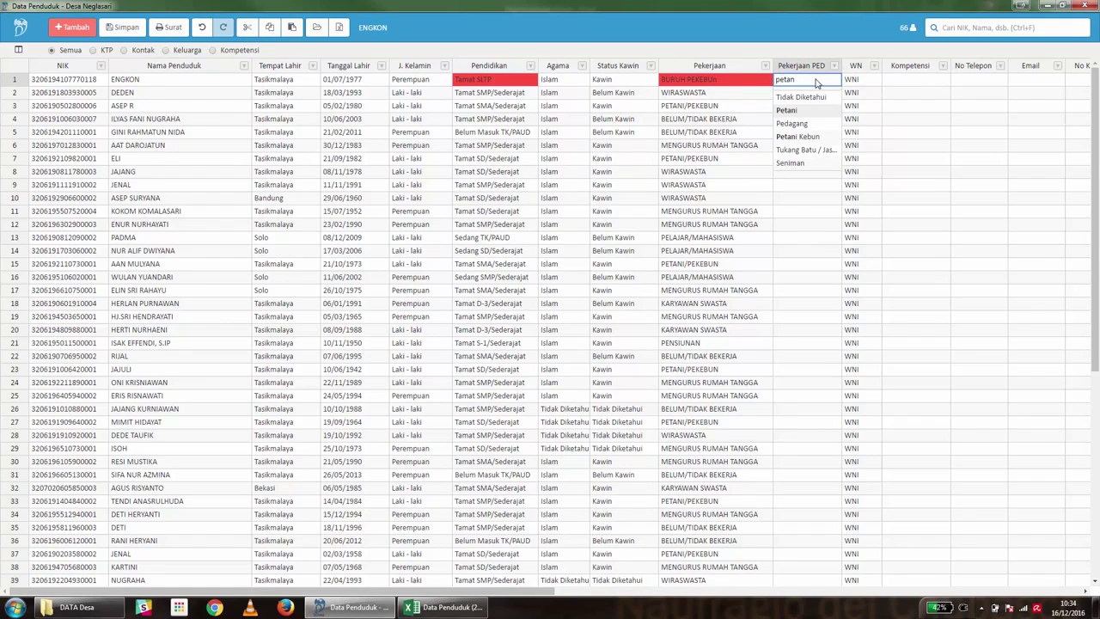
{"action": "left_click", "coordinate": [798, 112]}
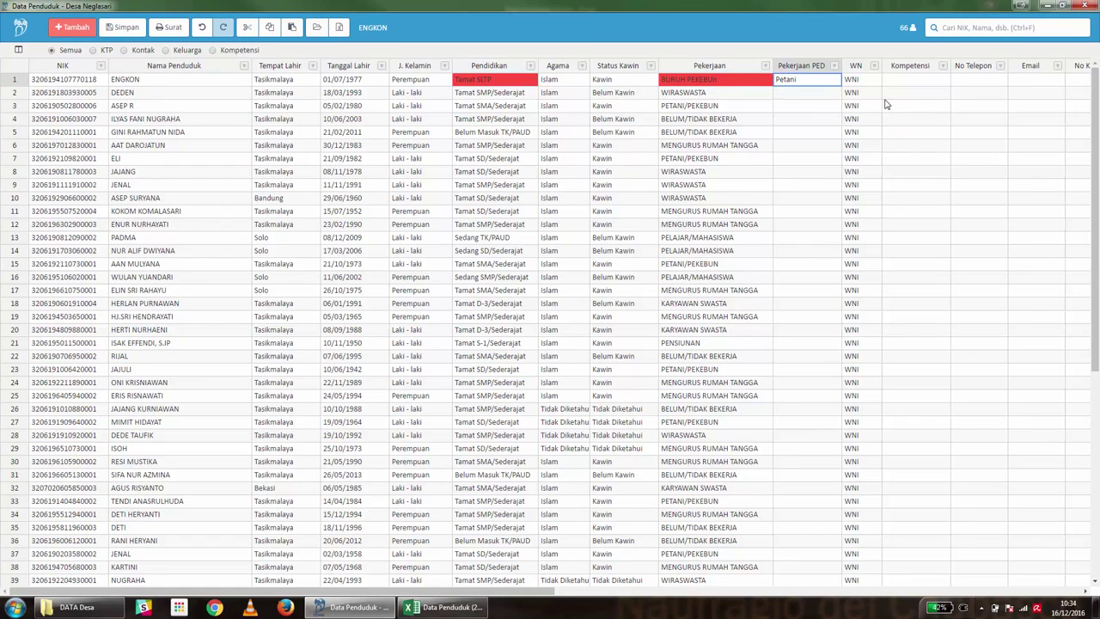
{"action": "left_click", "coordinate": [884, 99]}
{"action": "left_click", "coordinate": [830, 84]}
{"action": "left_click_drag", "start_coordinate": [840, 84], "coordinate": [839, 413]}
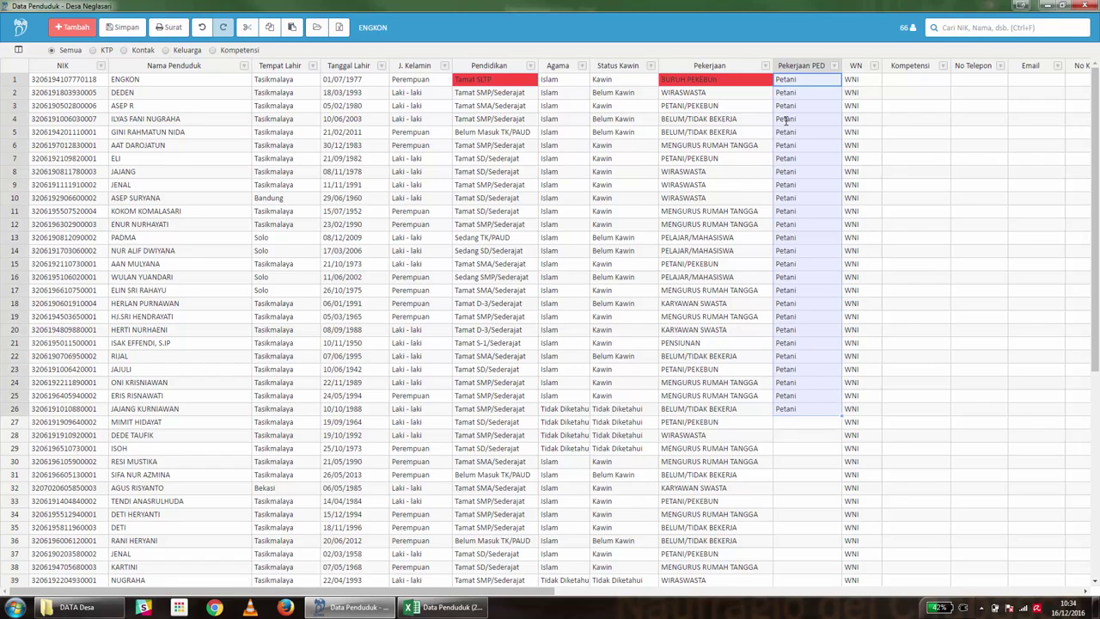
Step: Filter the residents on Tanggal Lahir with the condition Umur lebih dari 20
{"action": "left_click", "coordinate": [885, 97]}
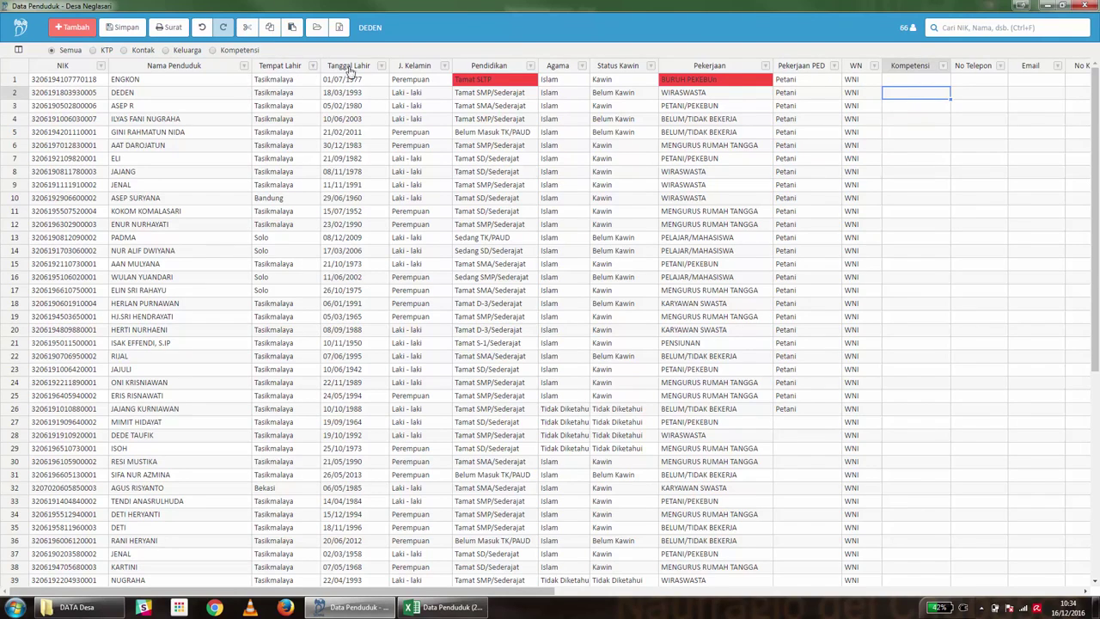
{"action": "left_click", "coordinate": [383, 67]}
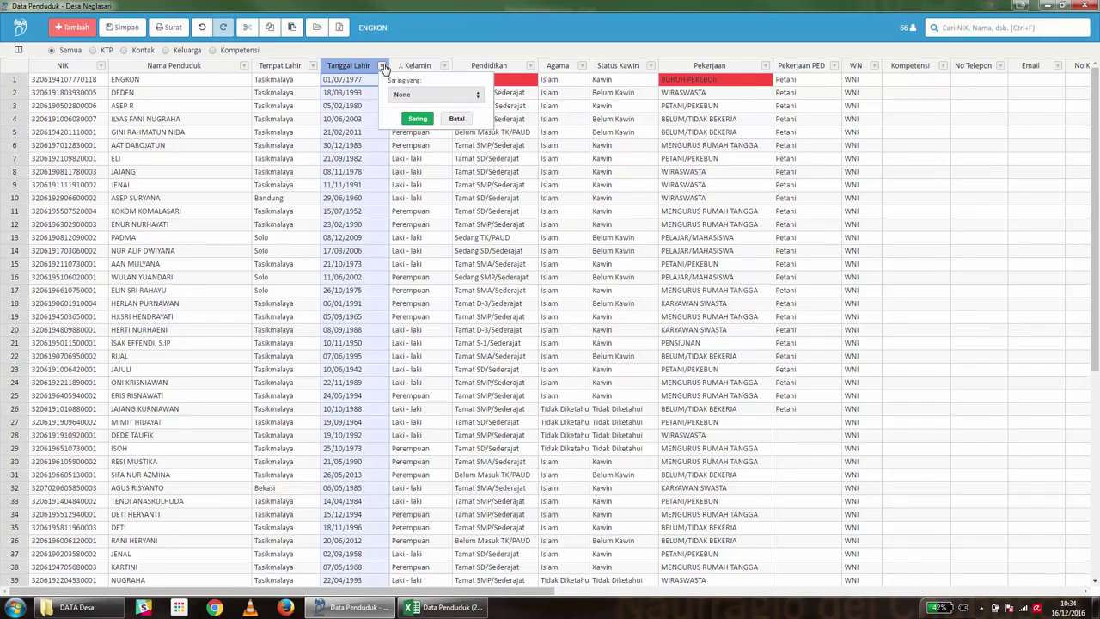
{"action": "left_click", "coordinate": [405, 96]}
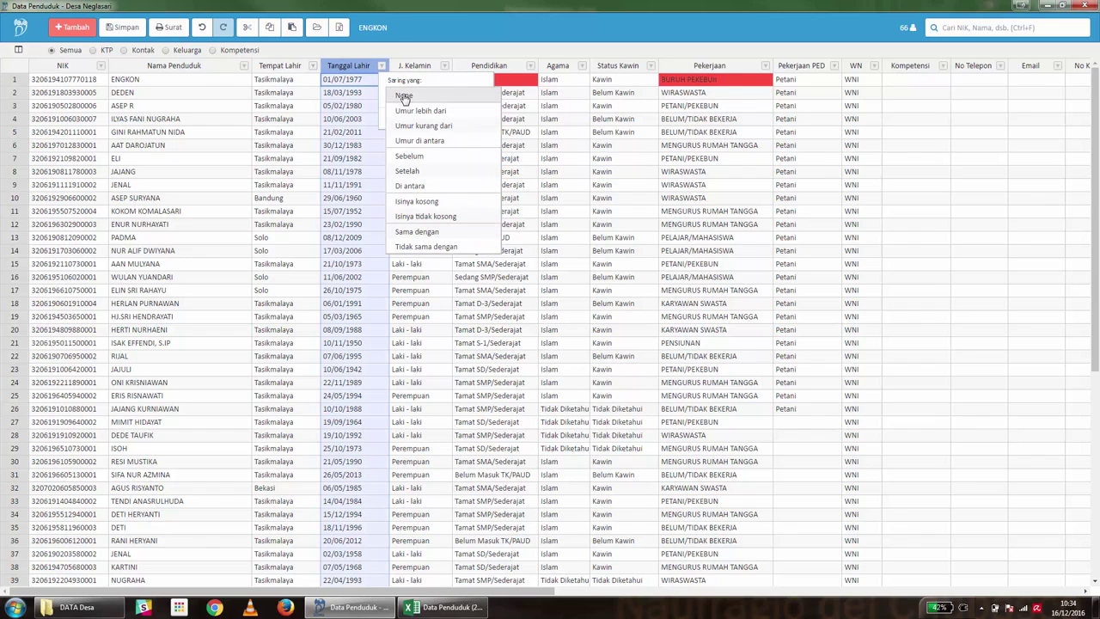
{"action": "left_click", "coordinate": [461, 113]}
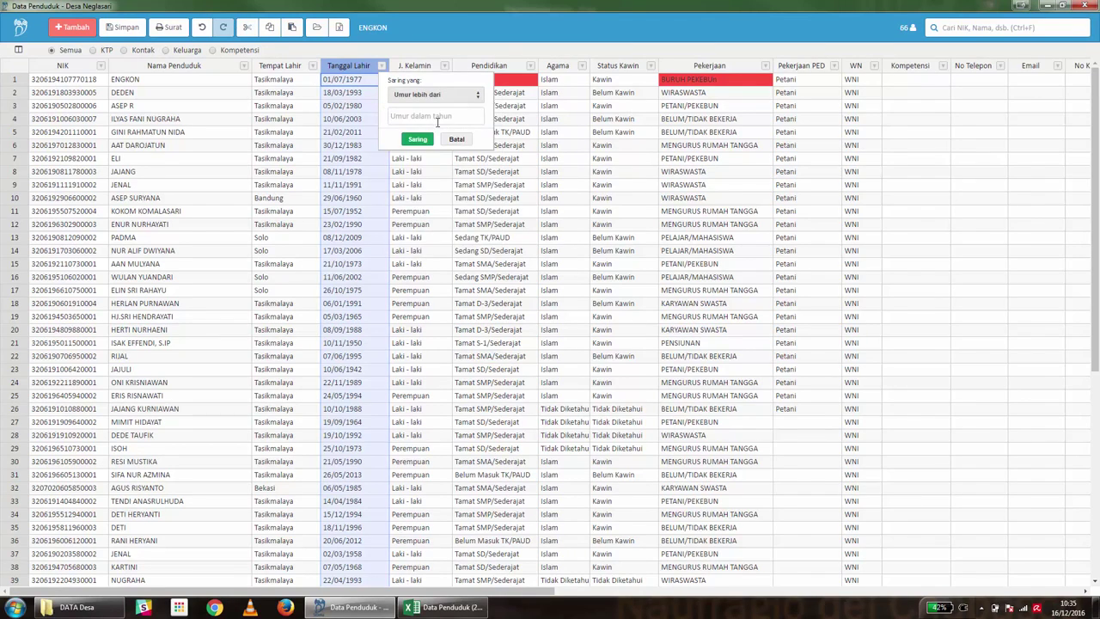
{"action": "type", "text": "20"}
{"action": "left_click", "coordinate": [417, 139]}
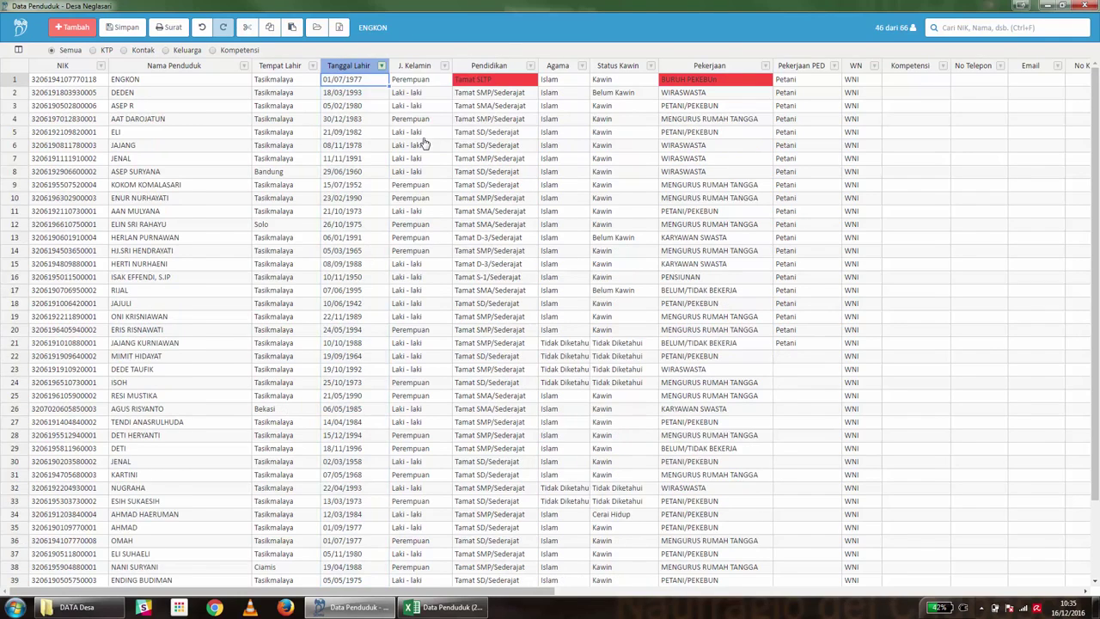
{"action": "left_click_drag", "start_coordinate": [22, 80], "coordinate": [64, 144]}
{"action": "left_click", "coordinate": [125, 106]}
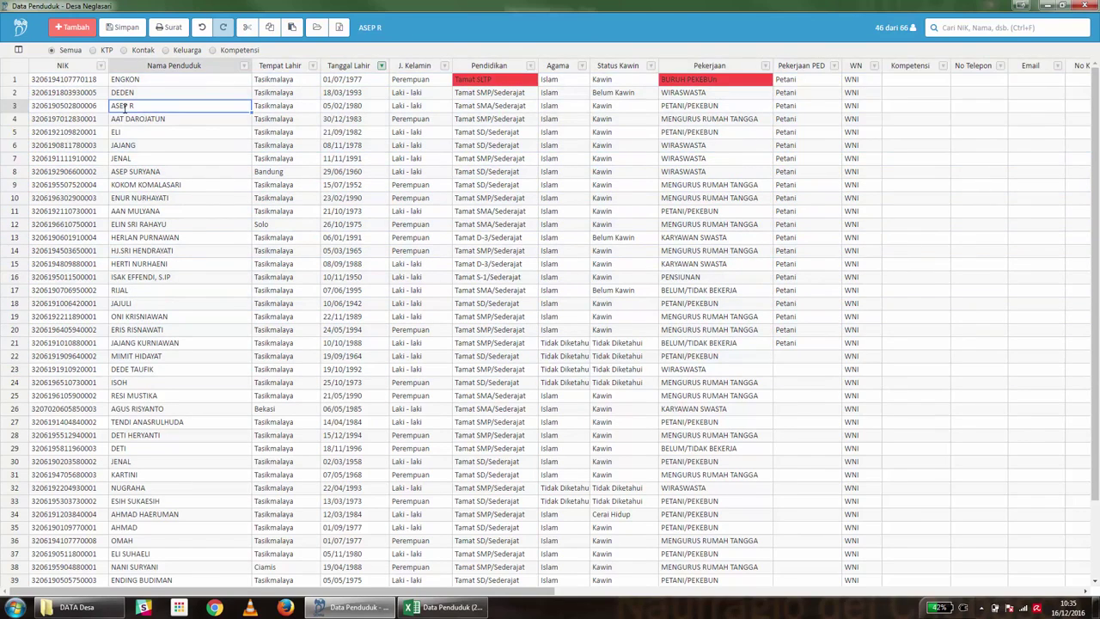
{"action": "key", "text": "Up"}
{"action": "key", "text": "Up"}
{"action": "key", "text": "Right"}
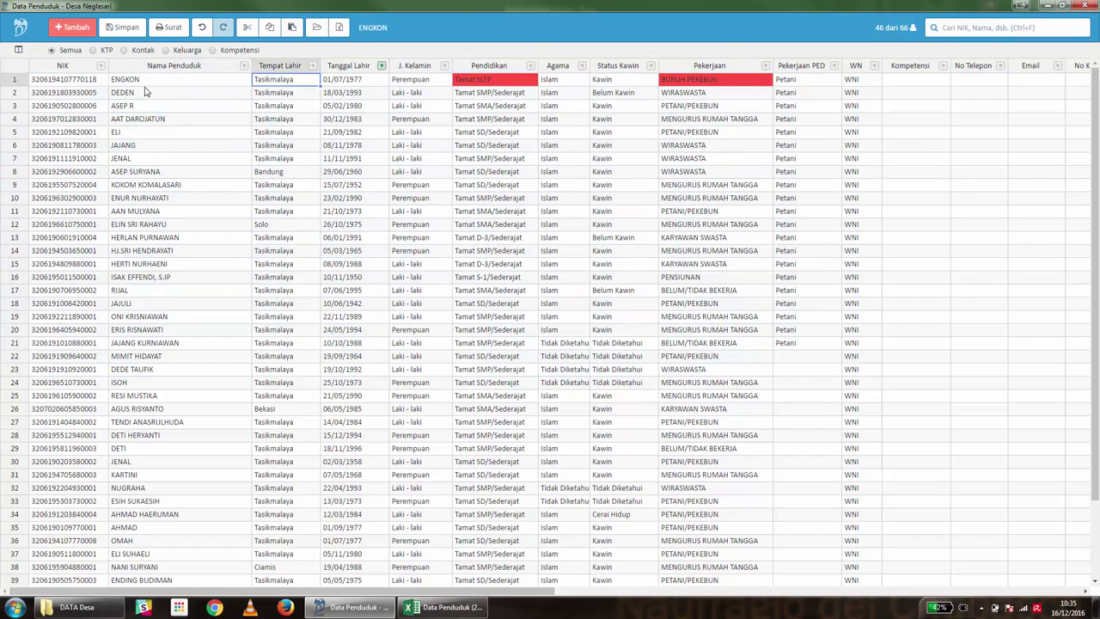
{"action": "left_click", "coordinate": [20, 80]}
{"action": "left_click", "coordinate": [333, 93]}
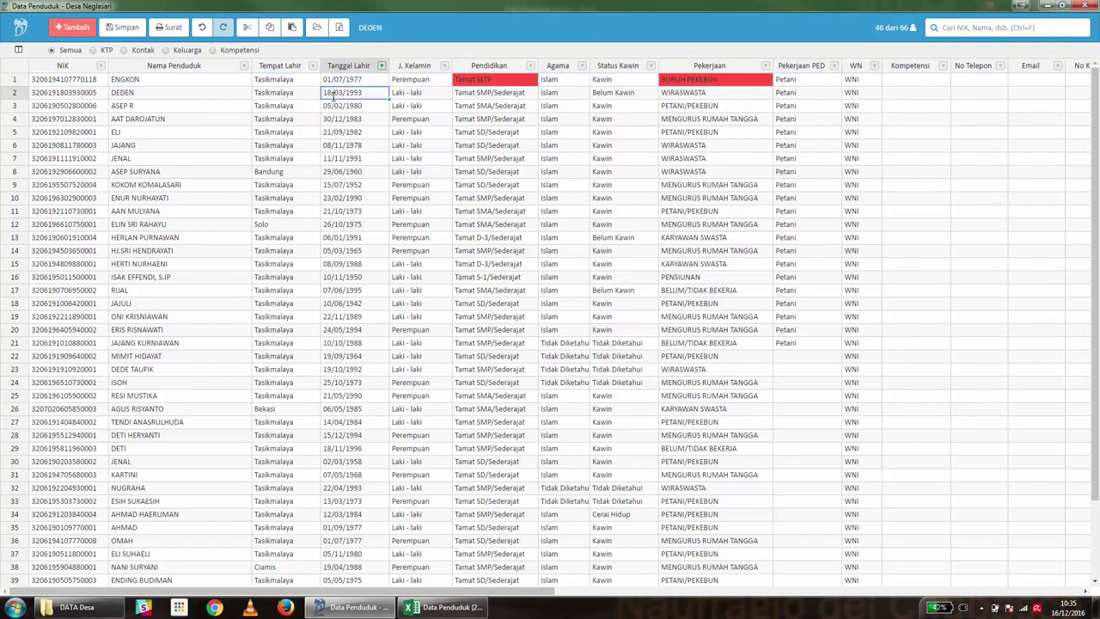
Step: Export the filtered residents to an Excel workbook named umur lebih dari 20-untuk pemilu in the DATA Desa folder
{"action": "left_click", "coordinate": [341, 28]}
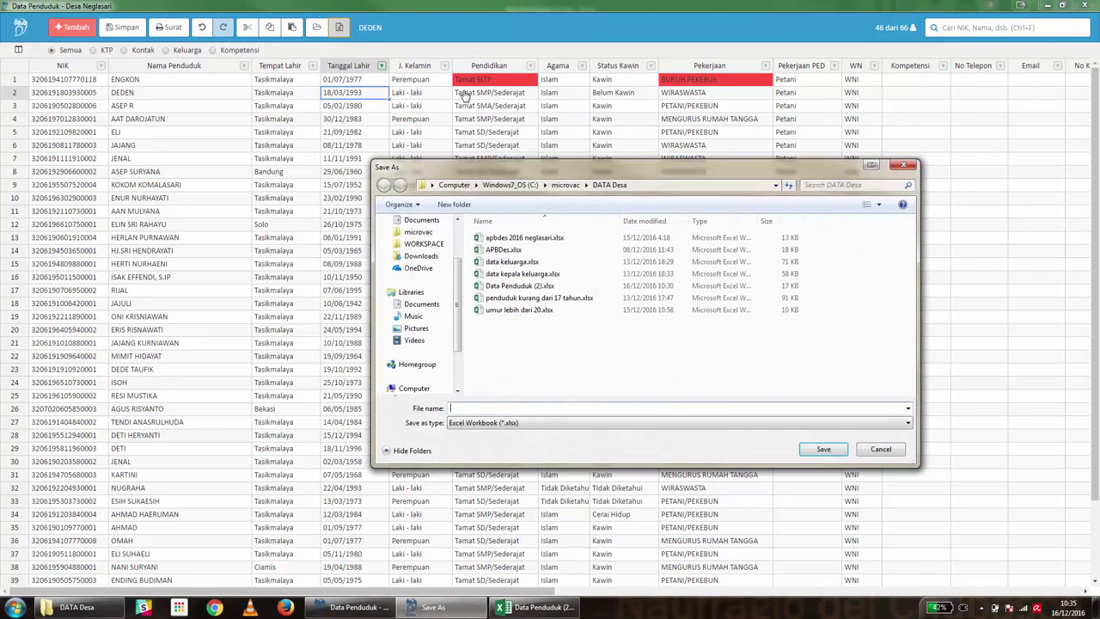
{"action": "left_click", "coordinate": [533, 407]}
{"action": "type", "text": "umur"}
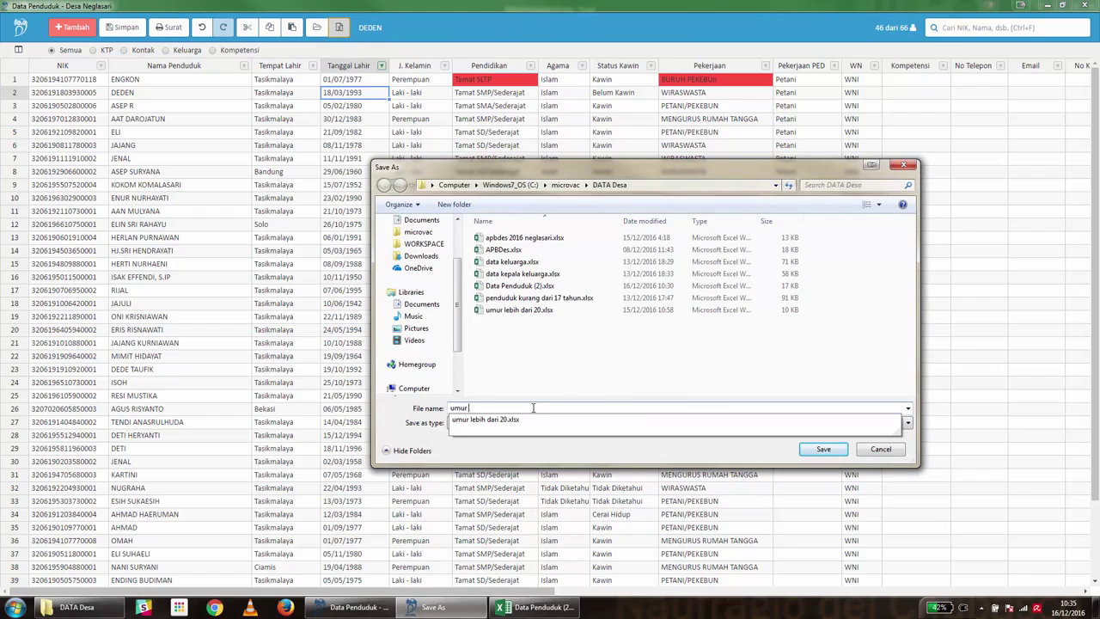
{"action": "type", "text": " lebih dari 20-untuk "}
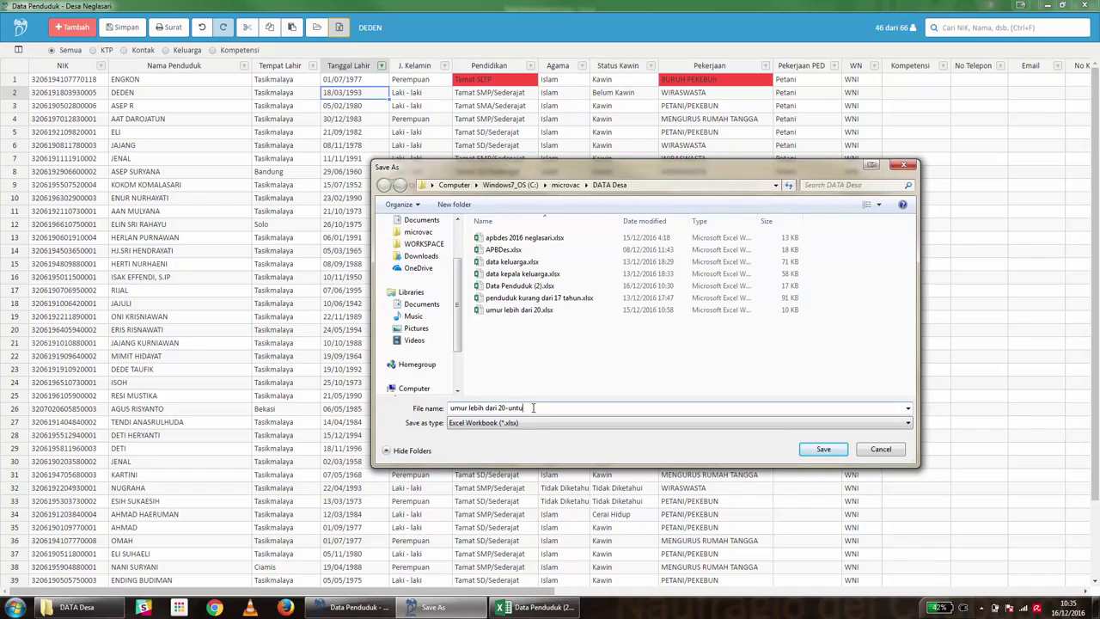
{"action": "type", "text": "pemilu"}
{"action": "left_click", "coordinate": [835, 451]}
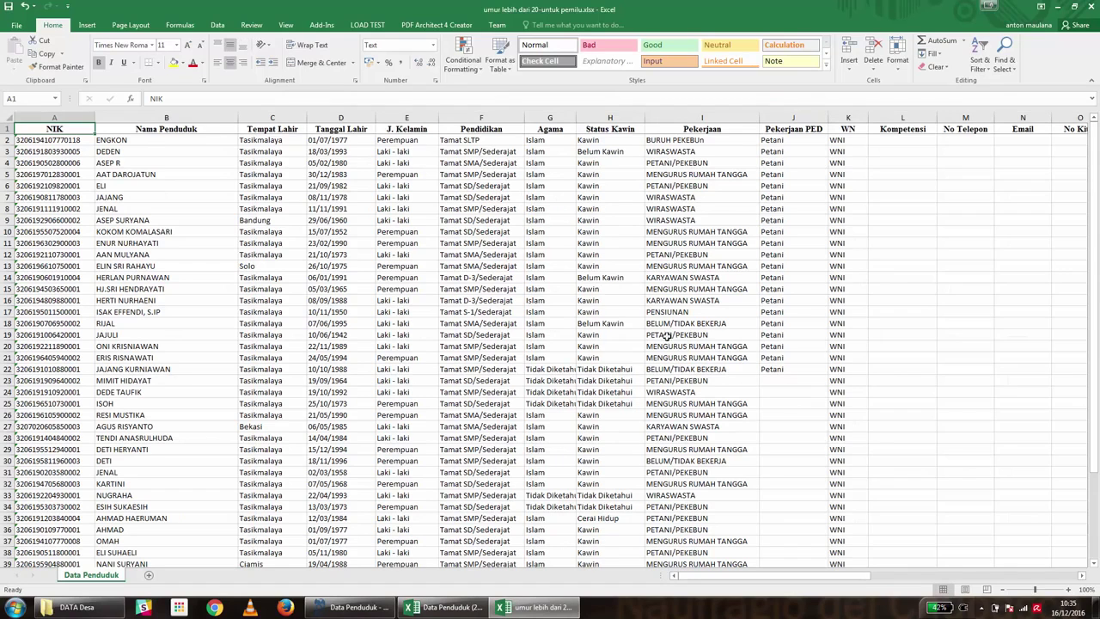
Step: Check the exported resident list in Excel and close both open workbooks
{"action": "left_click", "coordinate": [334, 256]}
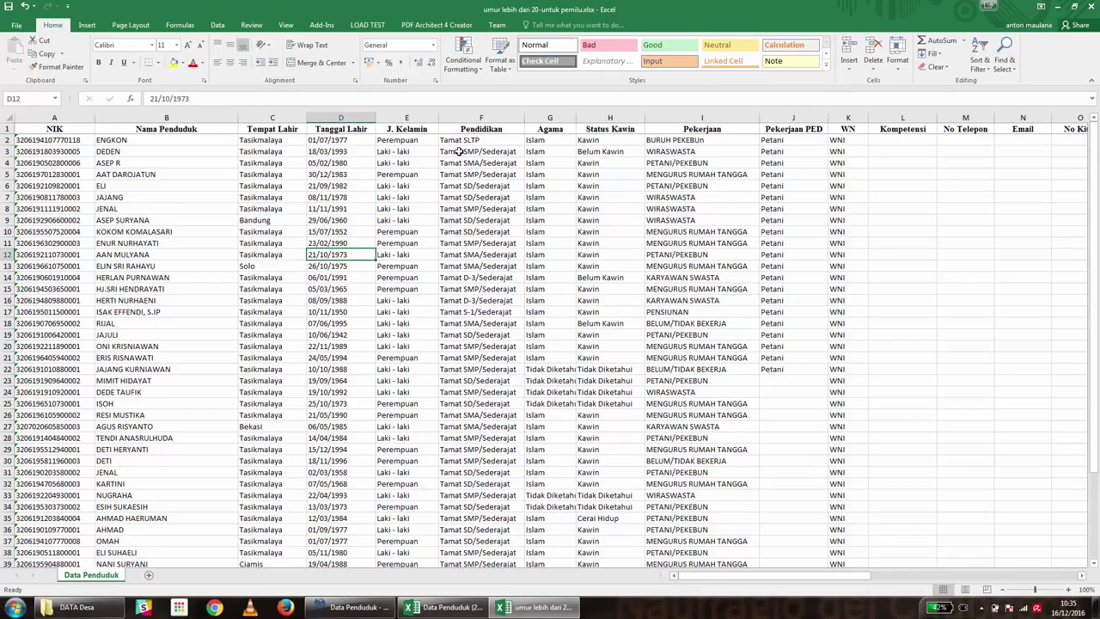
{"action": "left_click", "coordinate": [1090, 6]}
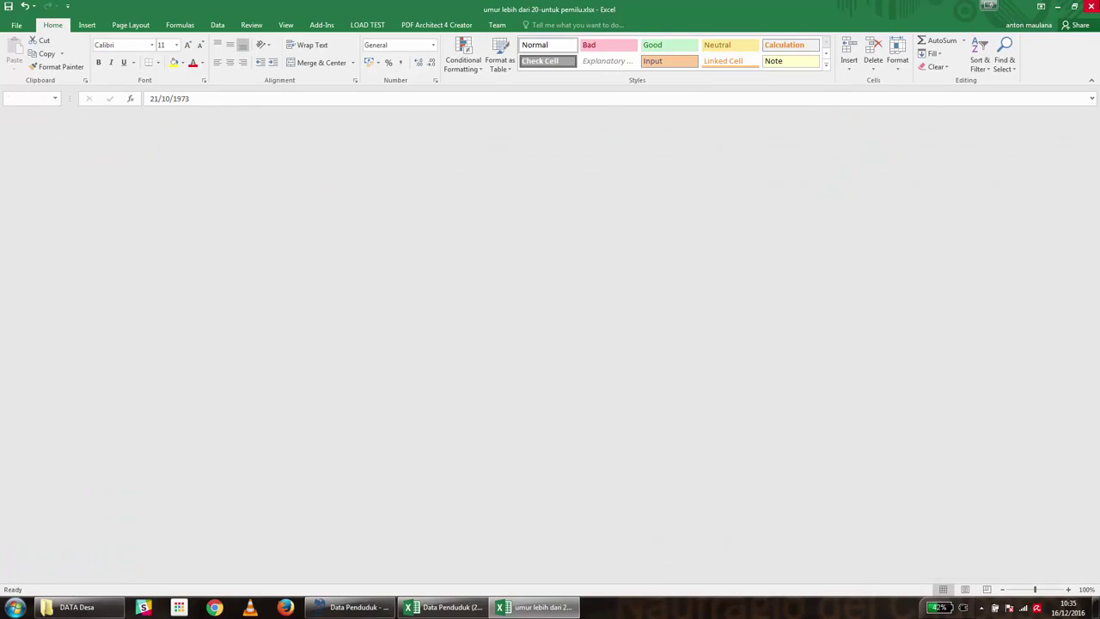
{"action": "left_click", "coordinate": [1090, 6]}
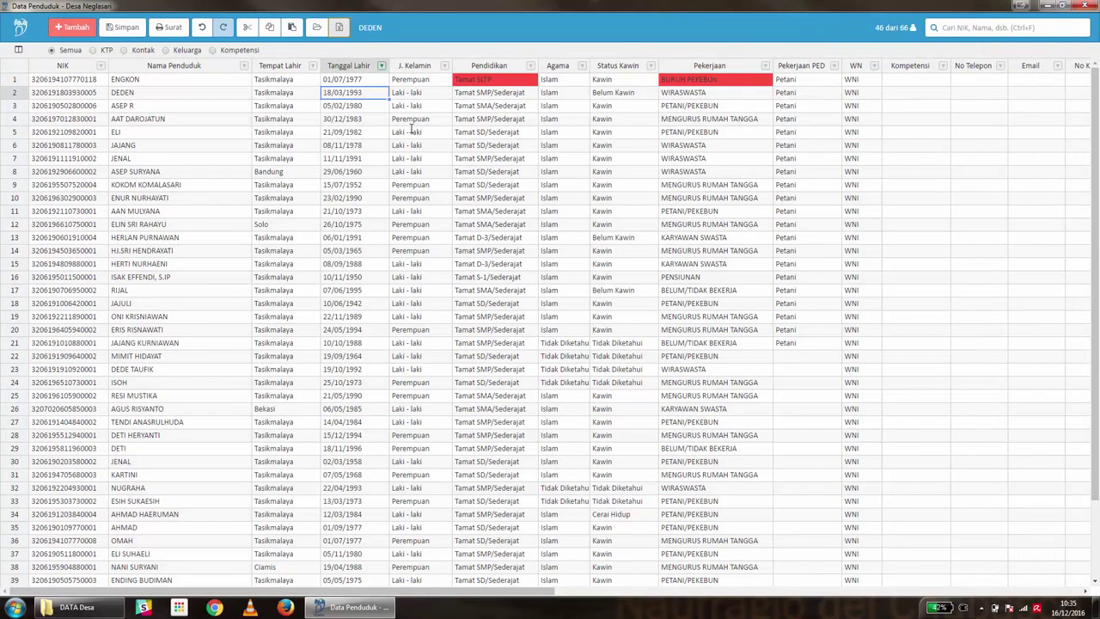
Step: Filter the residents further on J. Kelamin with the condition Sama dengan Laki - laki
{"action": "left_click", "coordinate": [446, 69]}
{"action": "left_click", "coordinate": [446, 68]}
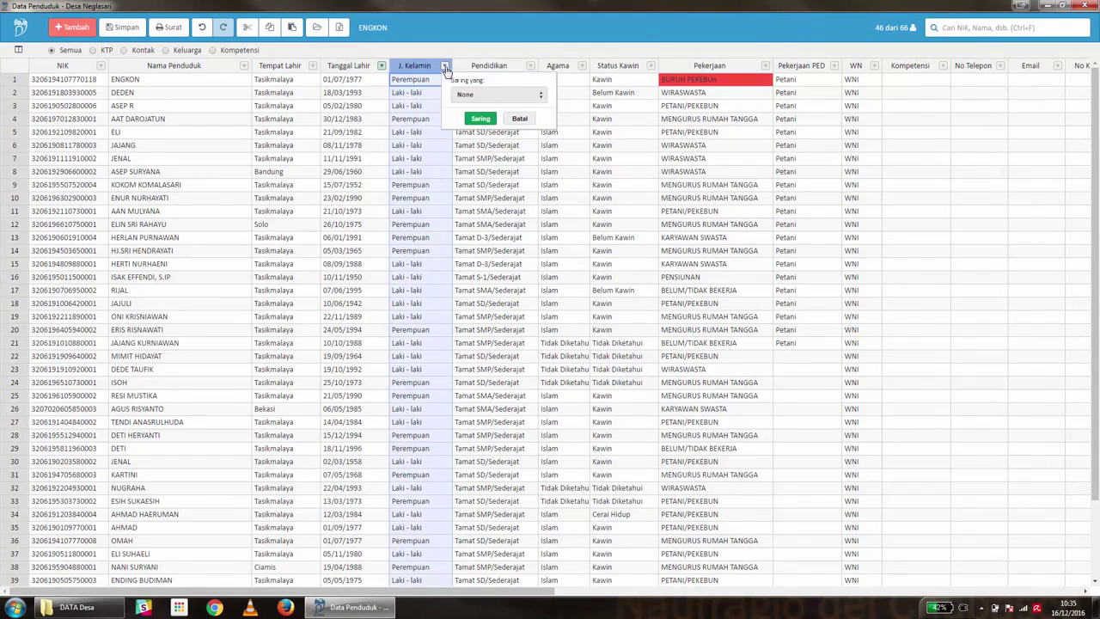
{"action": "left_click", "coordinate": [478, 98]}
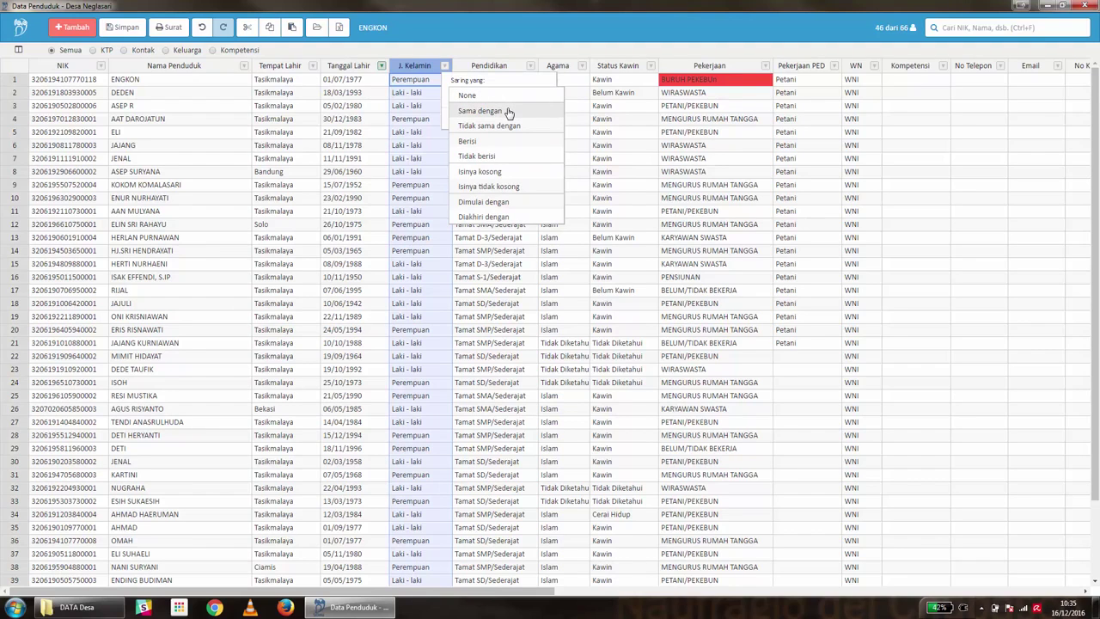
{"action": "left_click", "coordinate": [508, 112]}
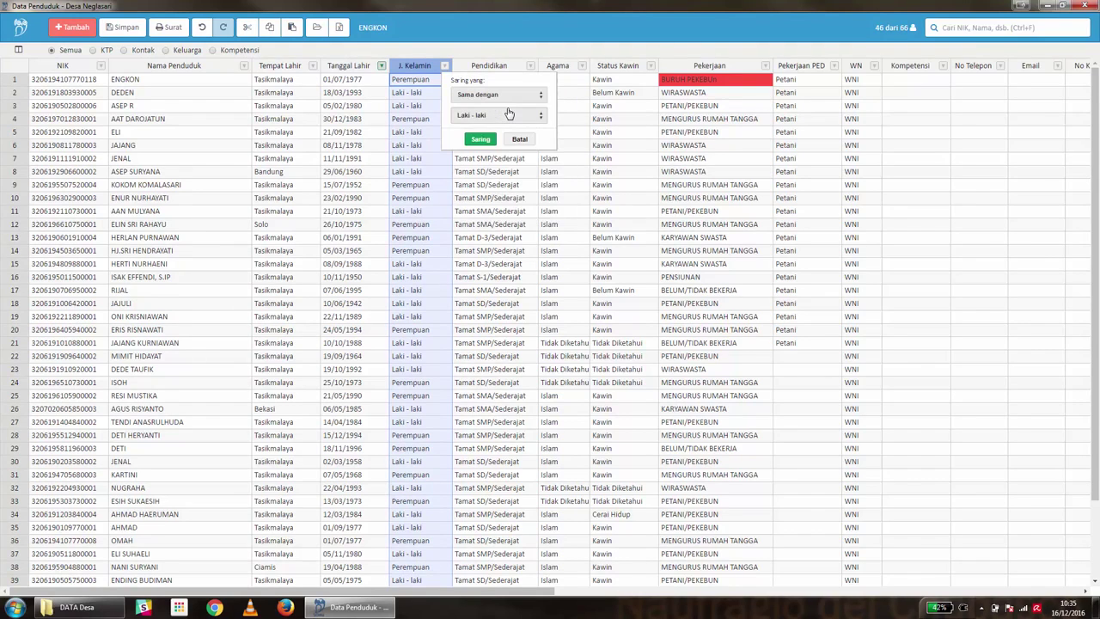
{"action": "left_click", "coordinate": [479, 121]}
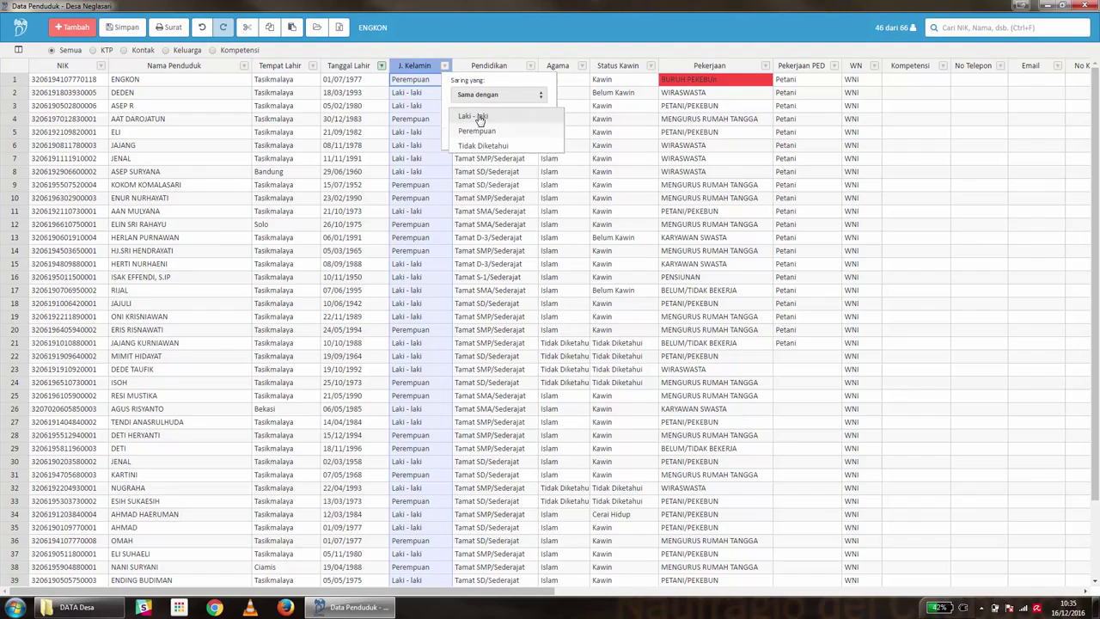
{"action": "left_click", "coordinate": [480, 115]}
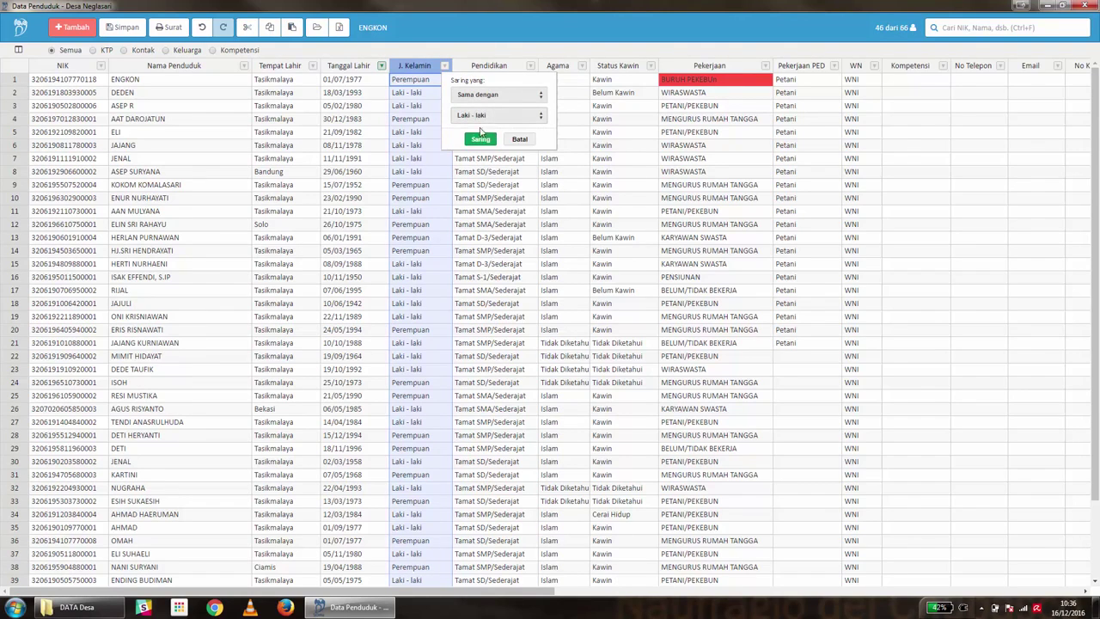
{"action": "left_click", "coordinate": [481, 140]}
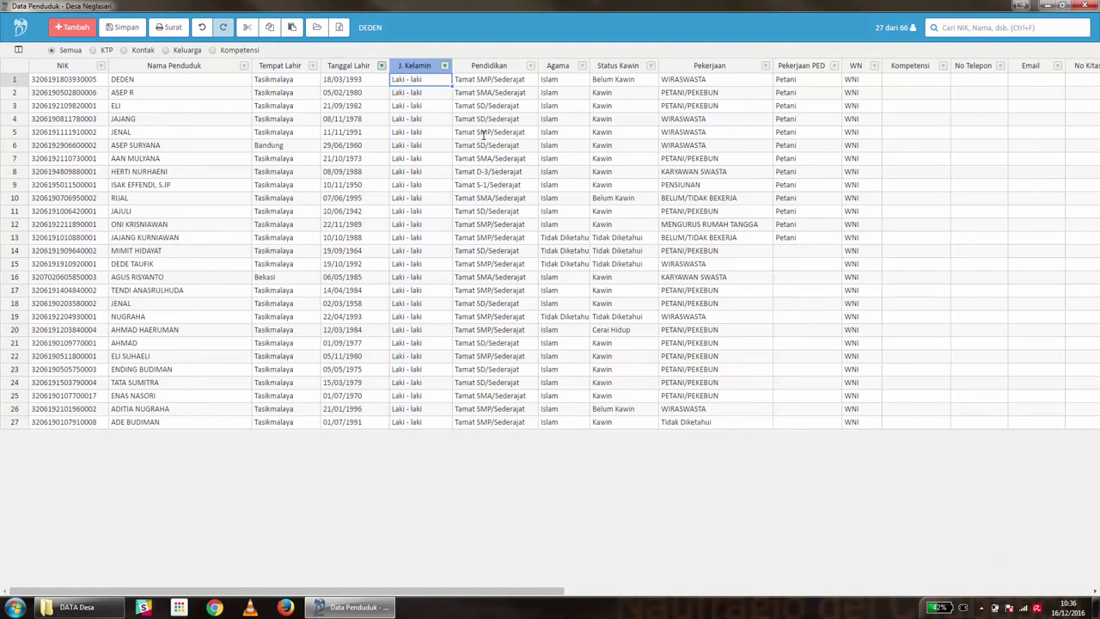
{"action": "left_click", "coordinate": [651, 108]}
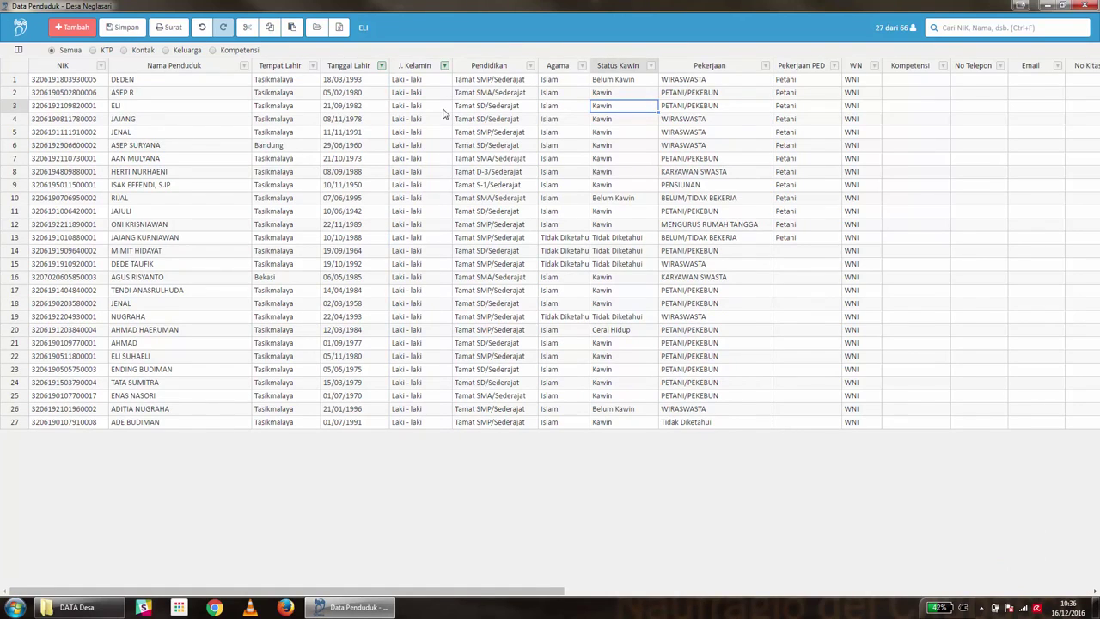
Step: Undo the gender and age filters, the Pekerjaan PED fill-down and the Petani entry in row 1
{"action": "left_click", "coordinate": [204, 28]}
{"action": "left_click", "coordinate": [204, 28]}
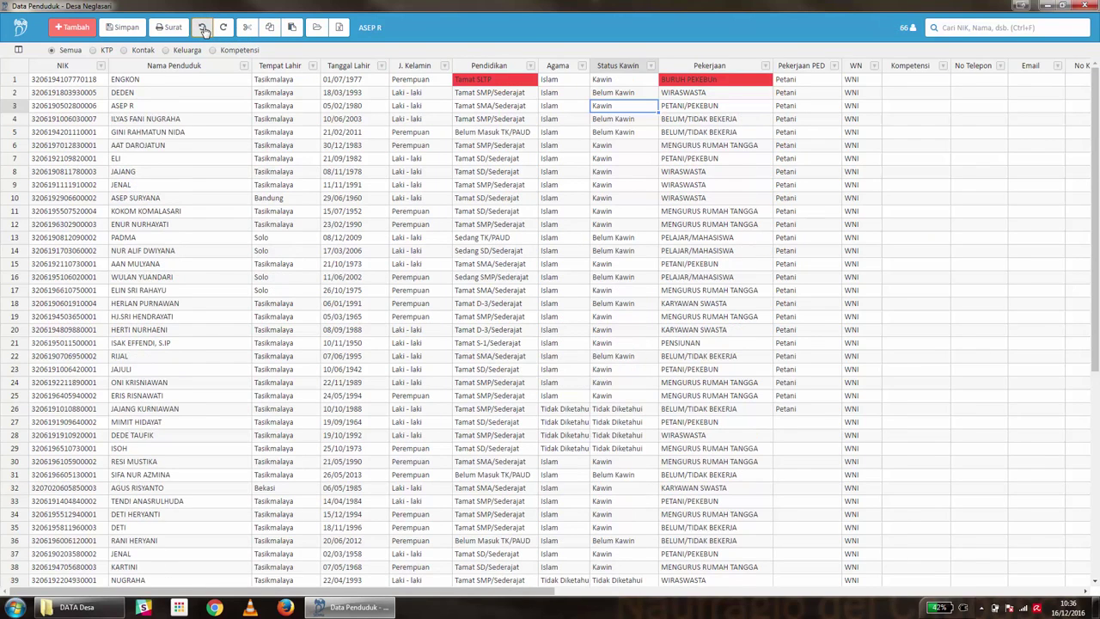
{"action": "left_click", "coordinate": [204, 28]}
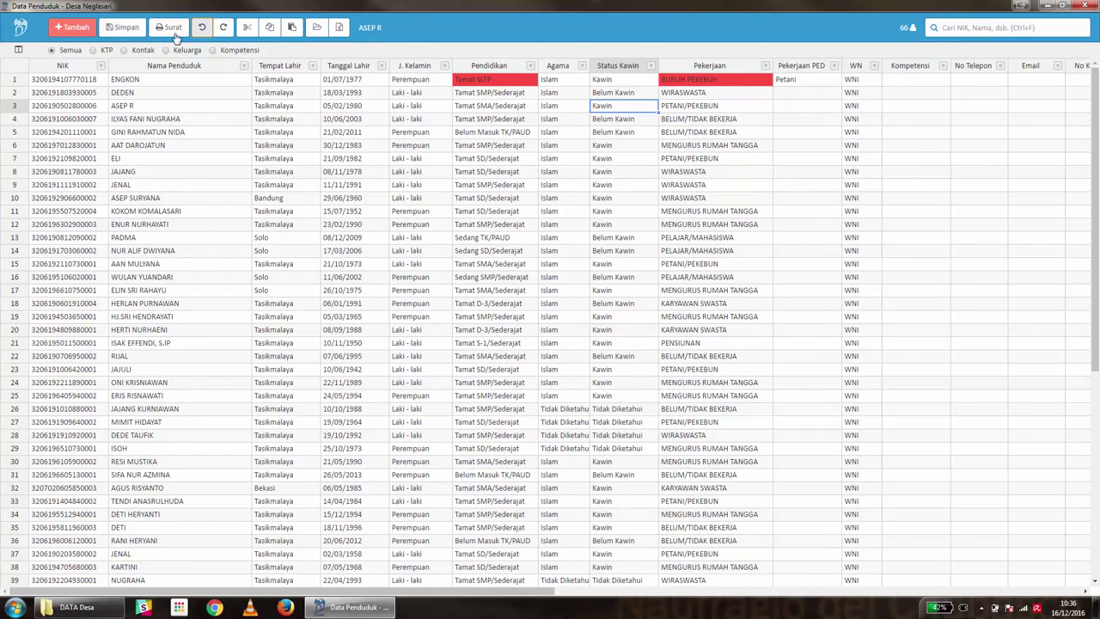
{"action": "left_click", "coordinate": [203, 28]}
Step: Search the resident data for the name of the resident in row 2 and jump to the match
{"action": "left_click", "coordinate": [989, 27]}
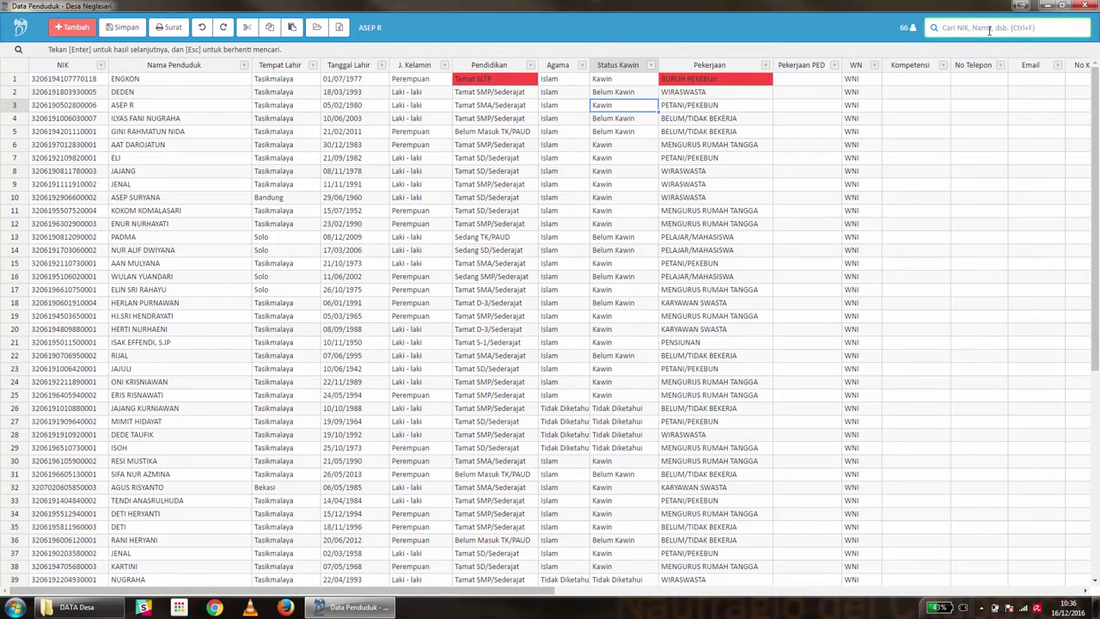
{"action": "type", "text": "deden"}
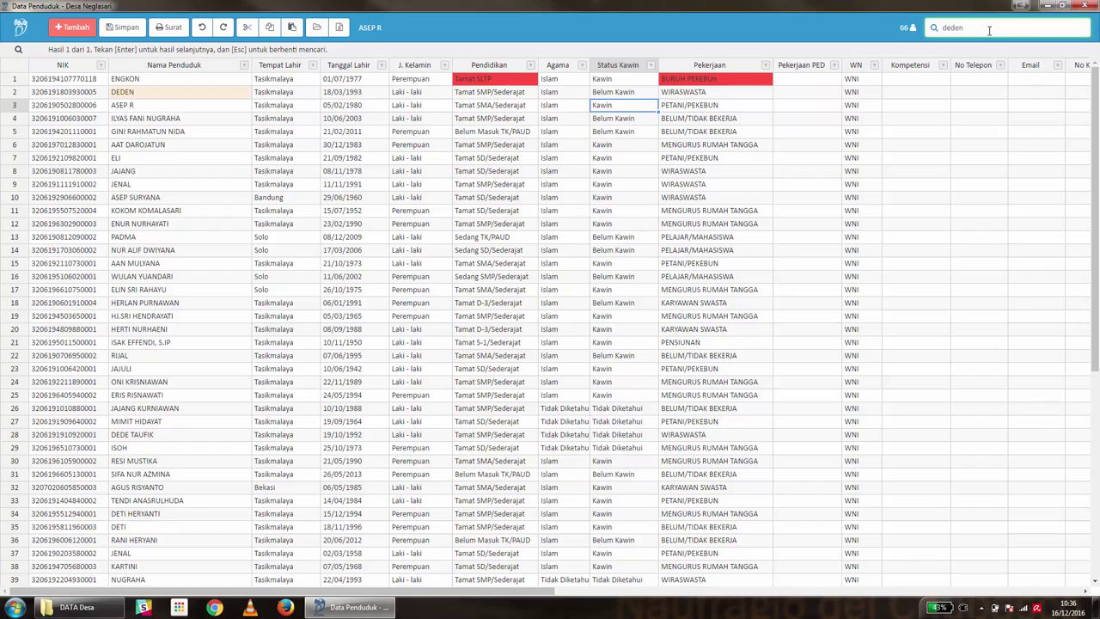
{"action": "key", "text": "Return"}
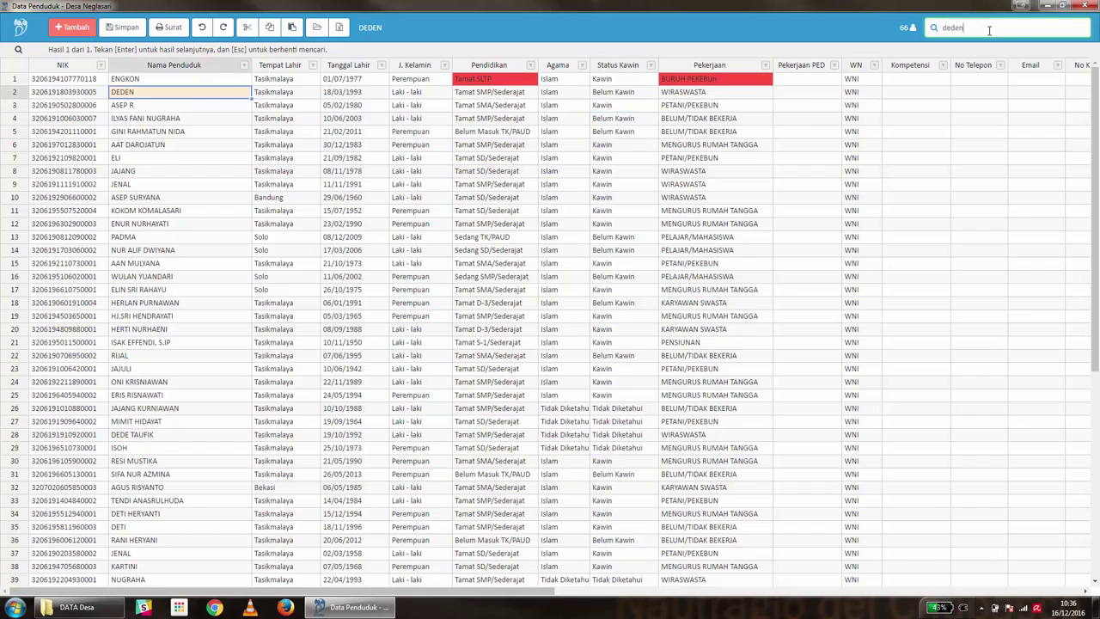